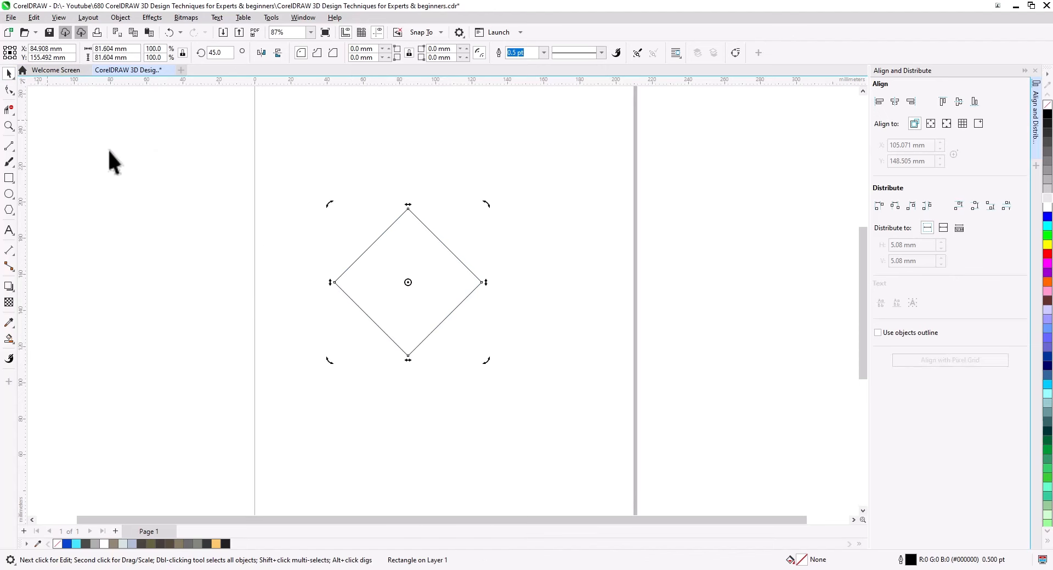
Step: Round the lower, left and right corners of the diamond to a radius of about 28.9 mm, keeping the upper corner sharp
{"action": "left_click", "coordinate": [390, 291]}
{"action": "scroll", "coordinate": [414, 338], "scroll_direction": "up", "scroll_amount": 4}
{"action": "left_click", "coordinate": [404, 375]}
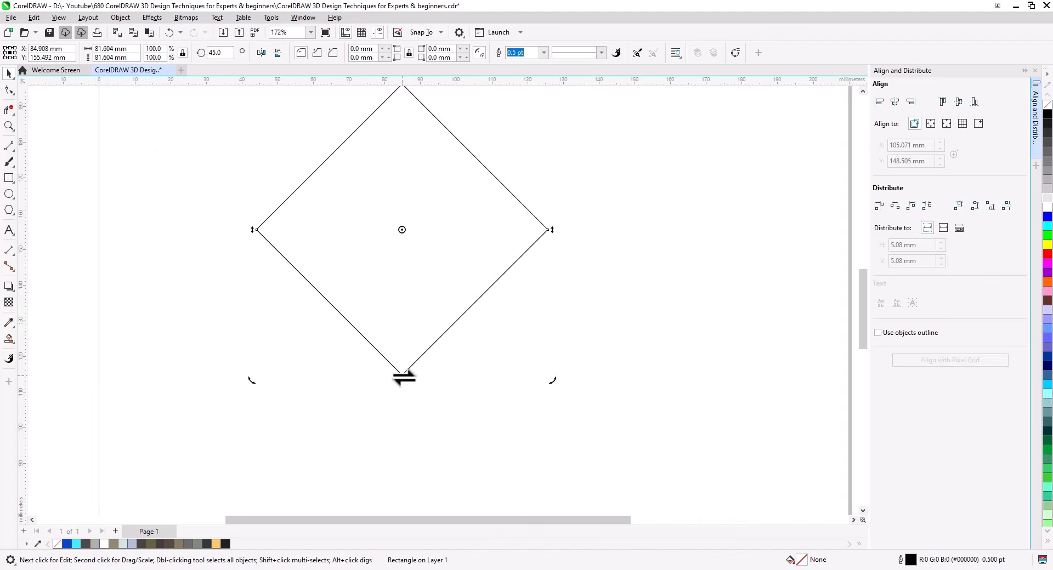
{"action": "left_click", "coordinate": [404, 417]}
{"action": "left_click", "coordinate": [9, 88]}
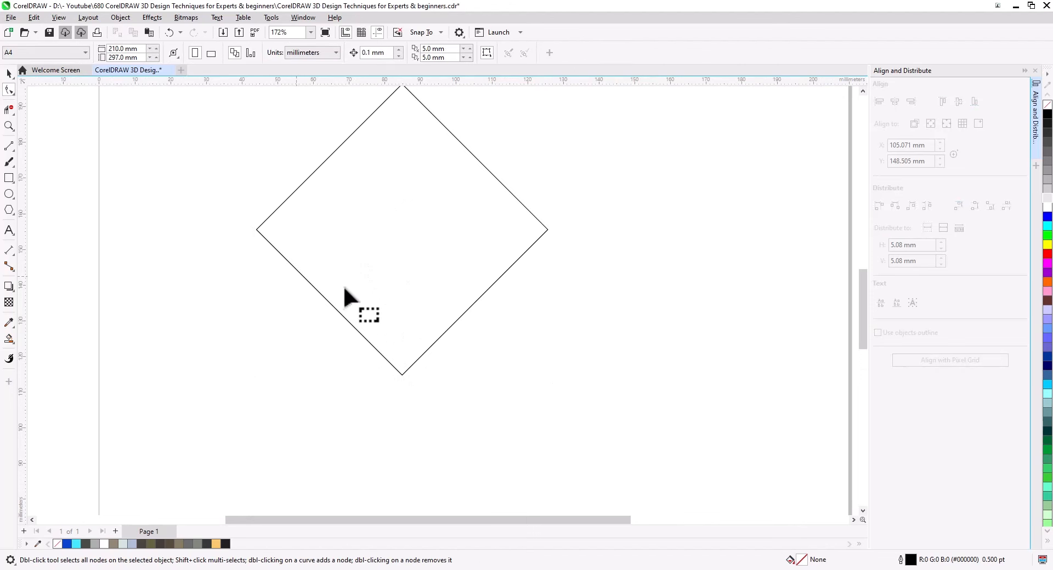
{"action": "left_click", "coordinate": [410, 367]}
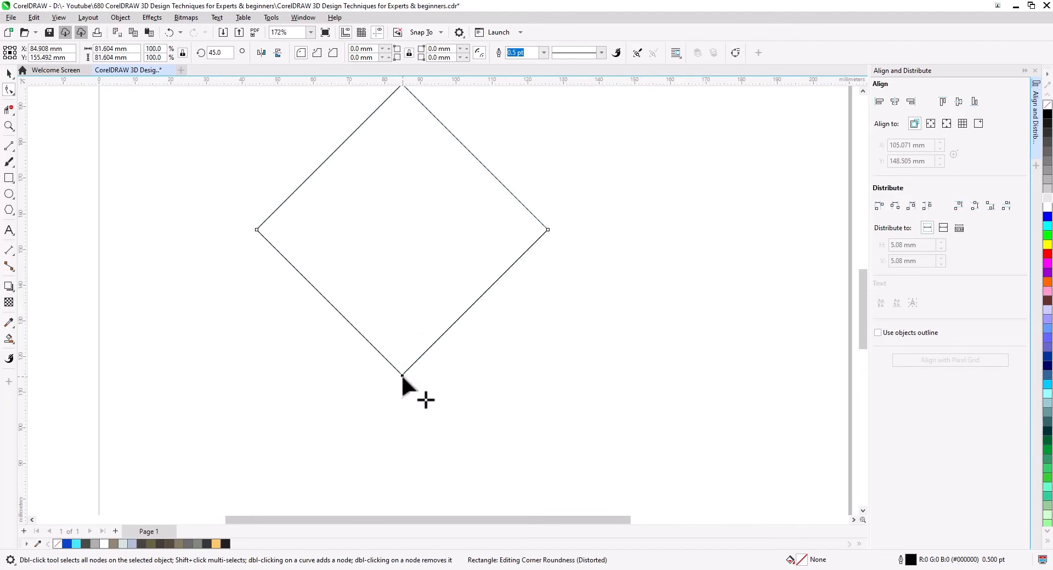
{"action": "left_click_drag", "start_coordinate": [398, 188], "coordinate": [398, 190]}
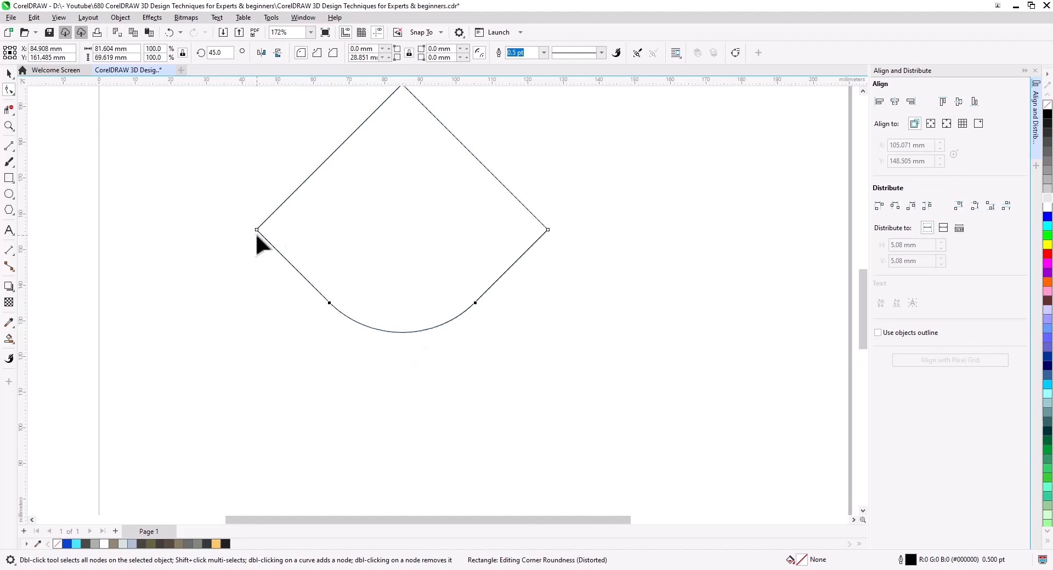
{"action": "left_click", "coordinate": [257, 230]}
{"action": "left_click_drag", "start_coordinate": [362, 167], "coordinate": [362, 168]}
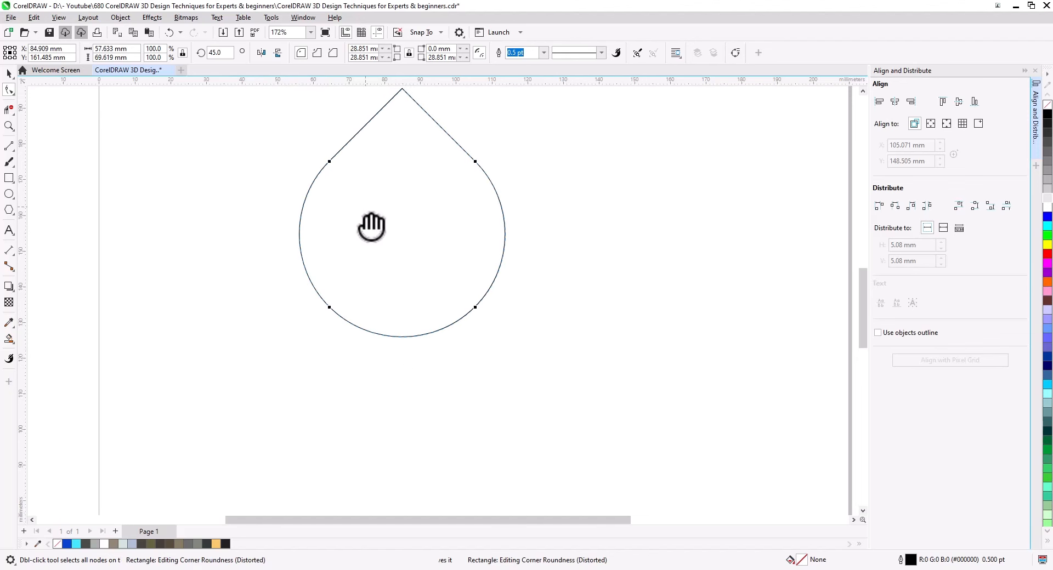
Step: Convert the drop-shaped rectangle to curves
{"action": "left_click_drag", "start_coordinate": [371, 225], "coordinate": [357, 281]}
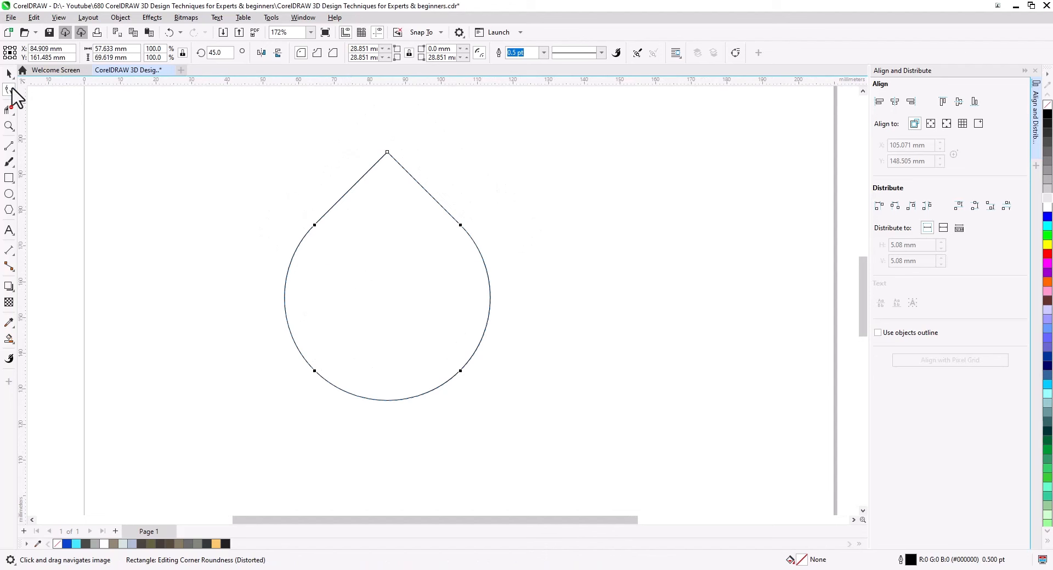
{"action": "left_click", "coordinate": [9, 73]}
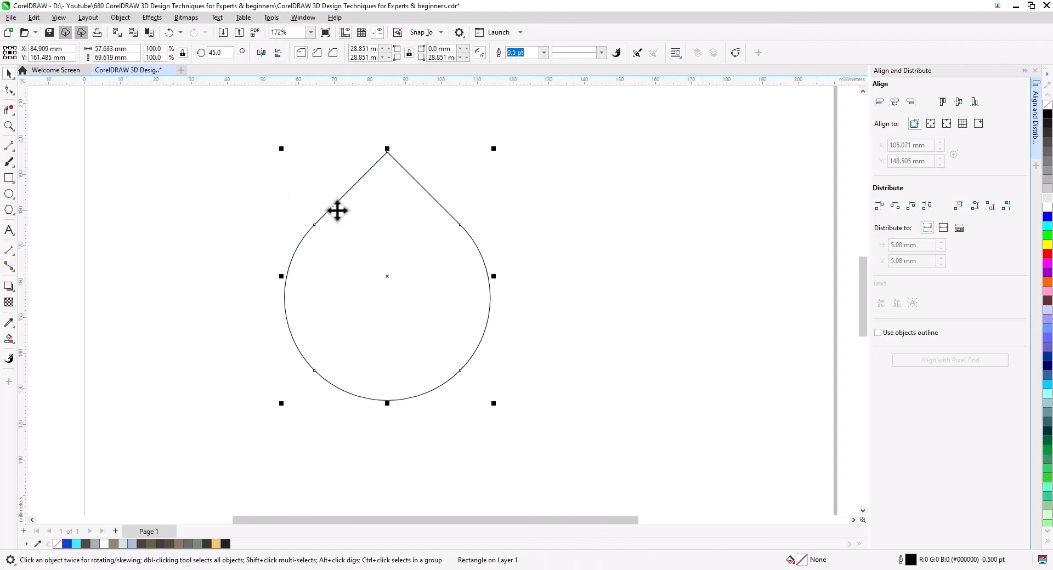
{"action": "right_click", "coordinate": [337, 210]}
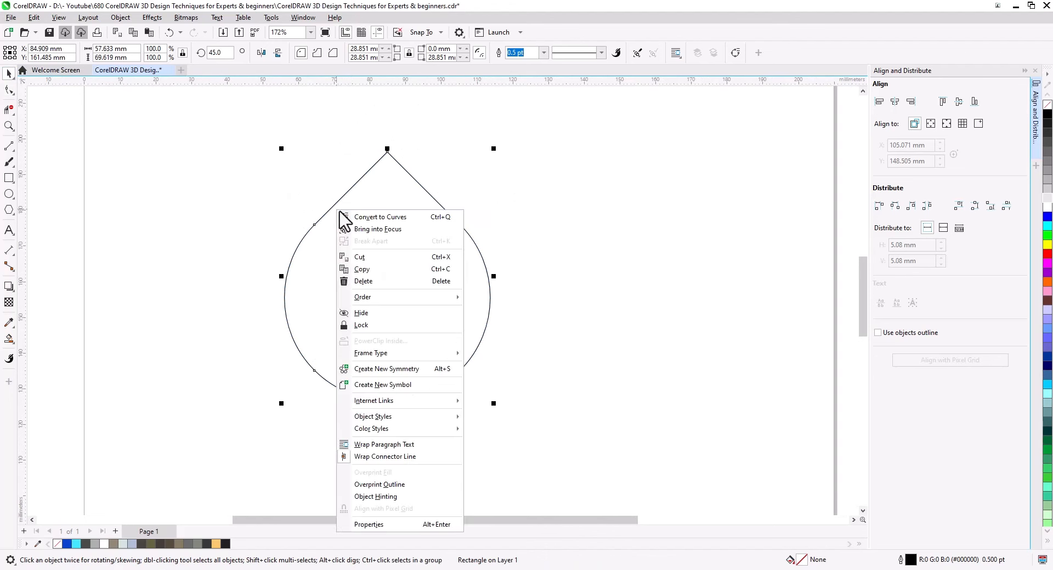
{"action": "left_click", "coordinate": [386, 217]}
Step: Move the drop's tip node straight up to make the point taller
{"action": "left_click_drag", "start_coordinate": [301, 223], "coordinate": [365, 295]}
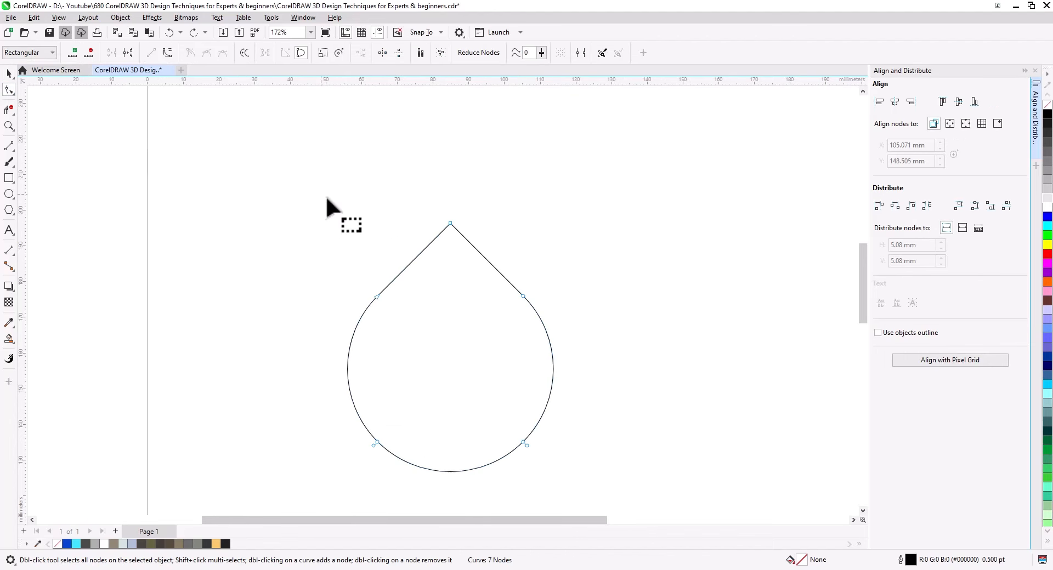
{"action": "left_click", "coordinate": [378, 296]}
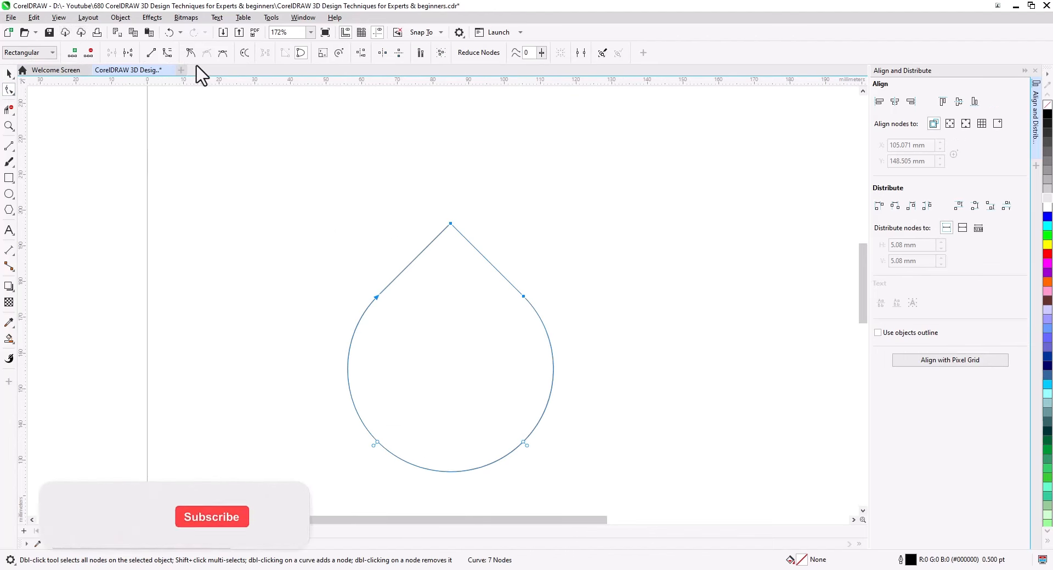
{"action": "left_click_drag", "start_coordinate": [385, 162], "coordinate": [451, 144]}
Step: Select the tip node with both shoulder nodes and convert the drop's straight sides to curves
{"action": "left_click_drag", "start_coordinate": [339, 271], "coordinate": [412, 323]}
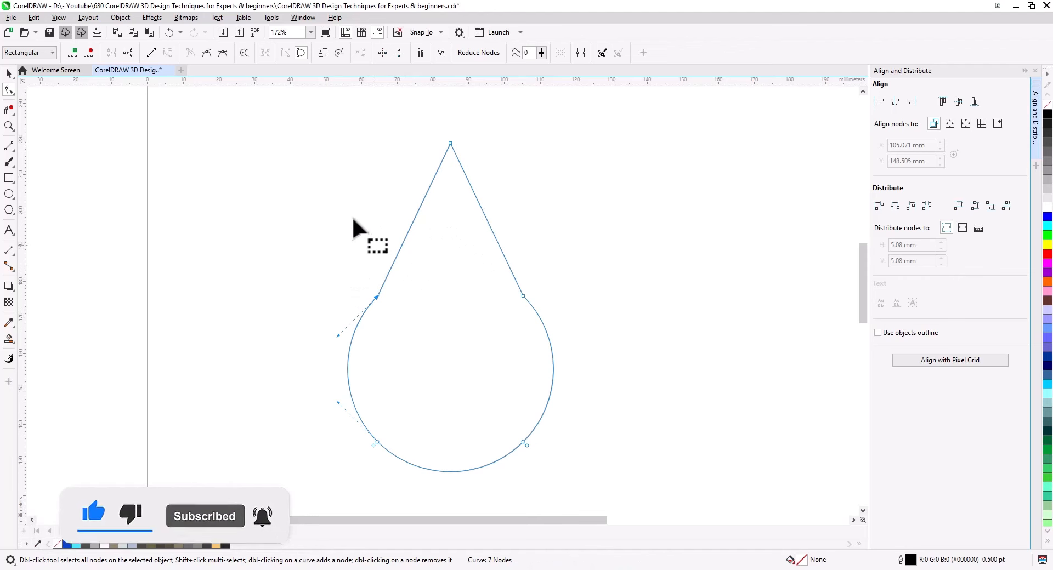
{"action": "left_click_drag", "start_coordinate": [324, 134], "coordinate": [565, 330]}
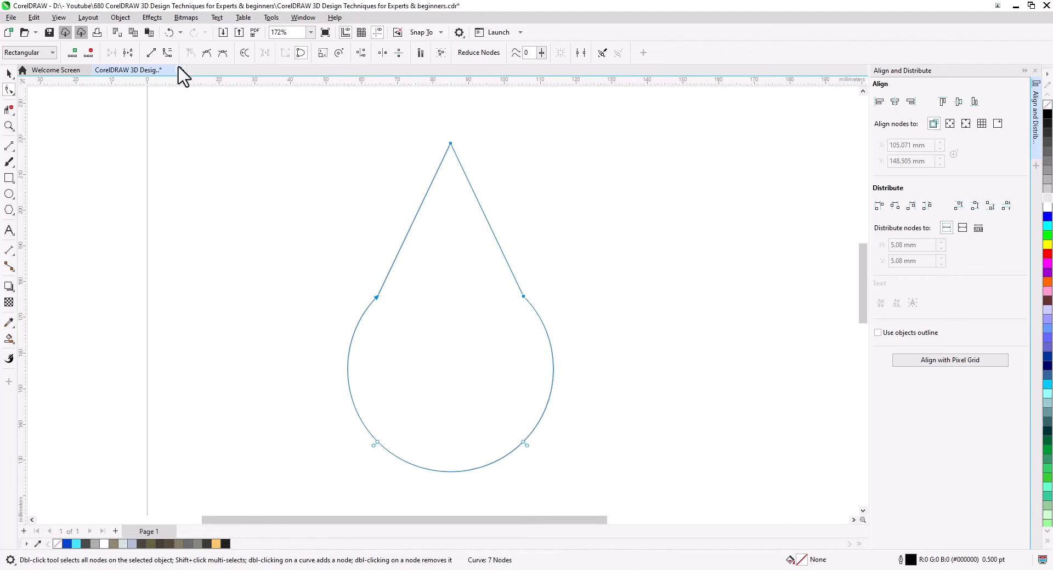
{"action": "left_click", "coordinate": [168, 52]}
Step: Bend the drop's left side inward between the tip and the left shoulder, blending smoothly into the round body
{"action": "left_click", "coordinate": [392, 275]}
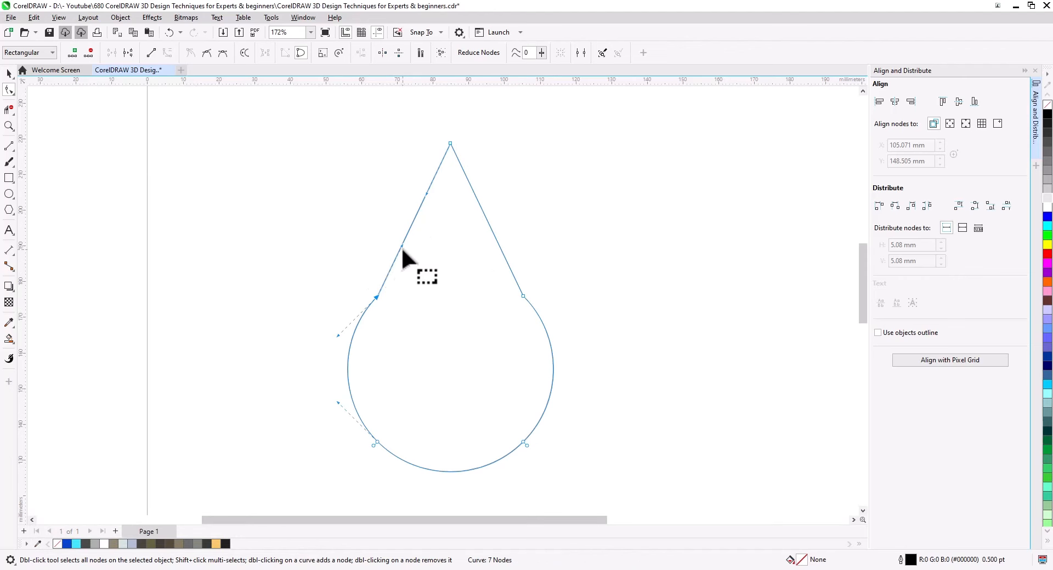
{"action": "left_click_drag", "start_coordinate": [409, 248], "coordinate": [415, 254]}
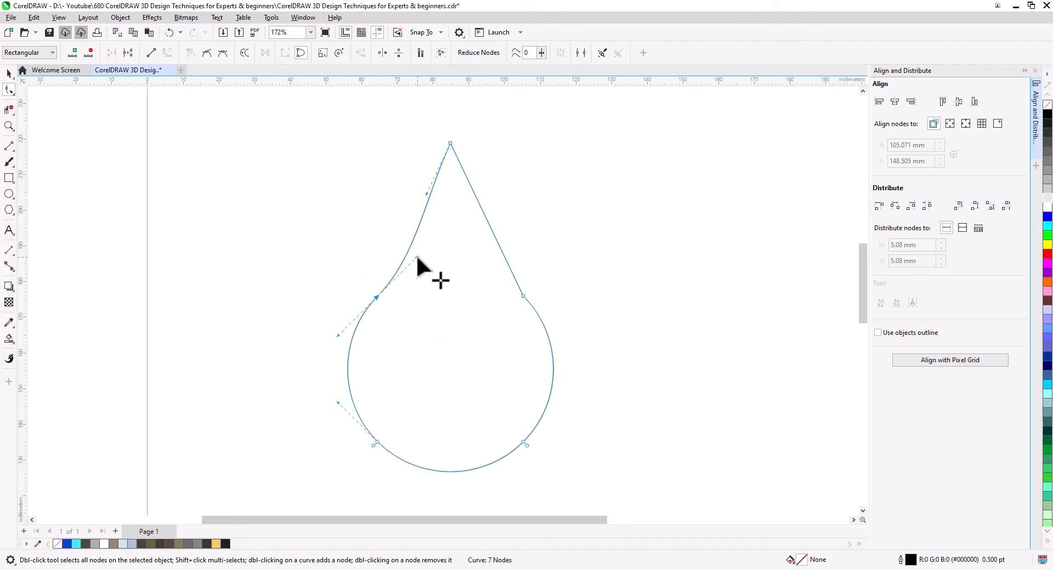
{"action": "left_click", "coordinate": [207, 52]}
{"action": "left_click_drag", "start_coordinate": [424, 196], "coordinate": [433, 197]}
{"action": "left_click_drag", "start_coordinate": [411, 234], "coordinate": [410, 237]}
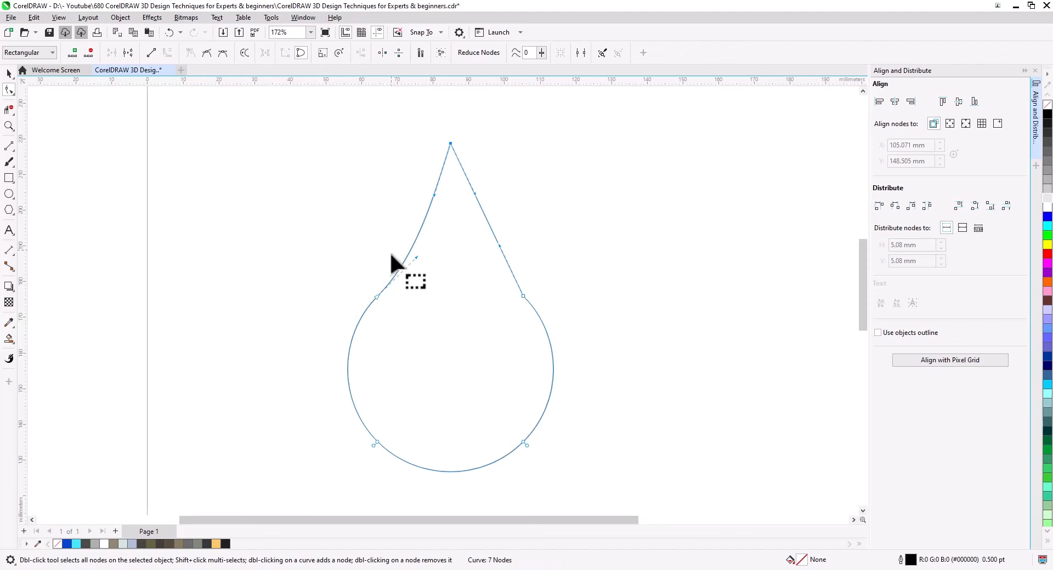
{"action": "scroll", "coordinate": [409, 287], "scroll_direction": "down", "scroll_amount": 2}
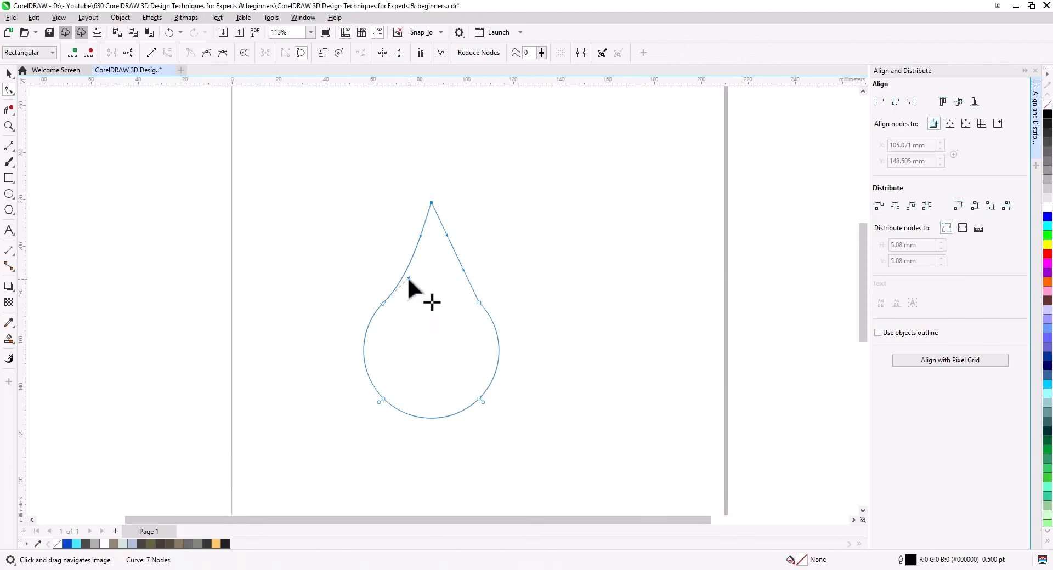
{"action": "left_click", "coordinate": [407, 277]}
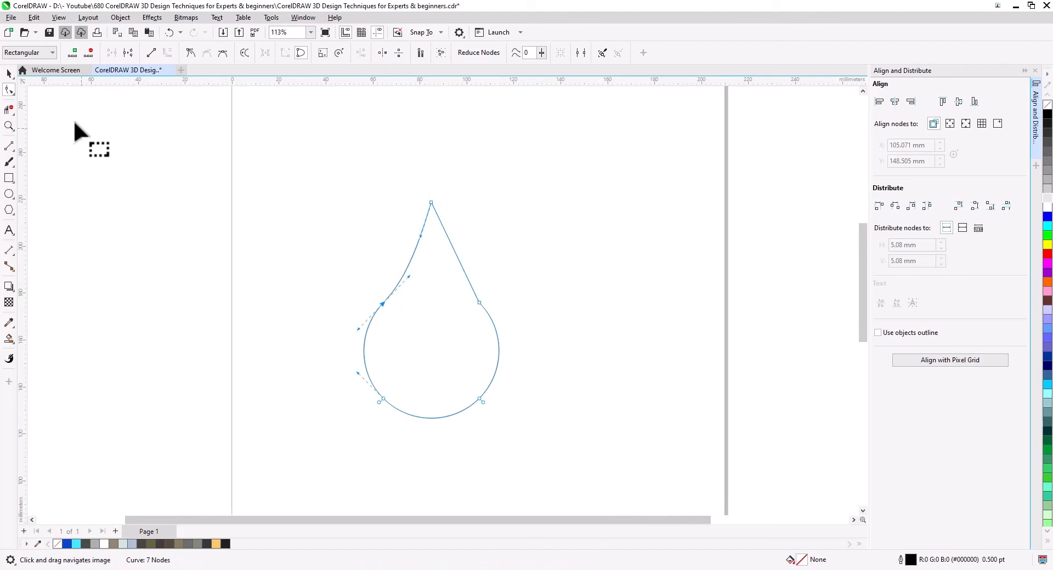
Step: Draw a vertical line about 145 mm long through the middle of the drop, extending past both ends
{"action": "left_click", "coordinate": [9, 148]}
{"action": "left_click", "coordinate": [52, 158]}
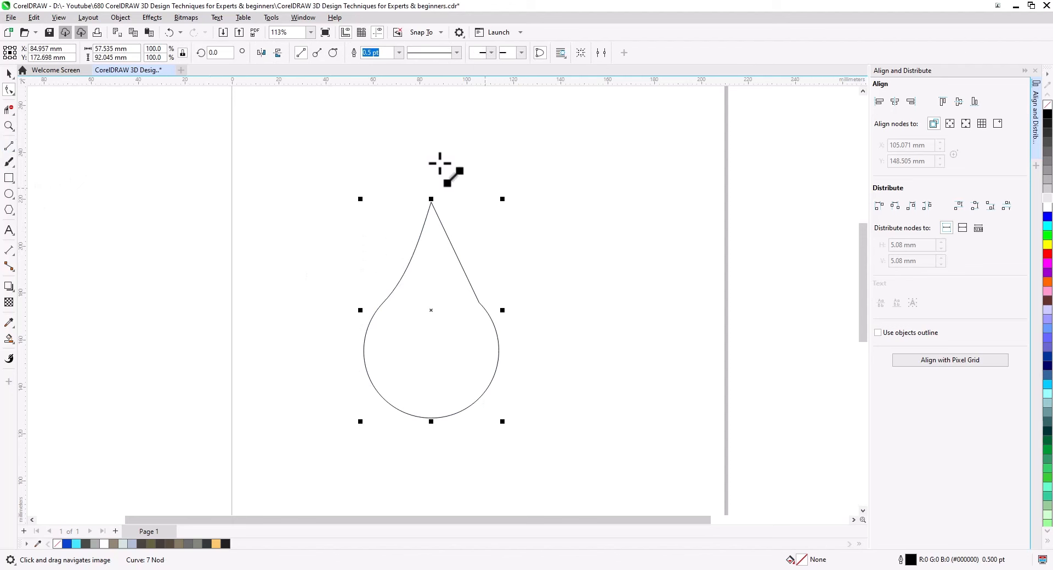
{"action": "left_click_drag", "start_coordinate": [429, 146], "coordinate": [429, 495]}
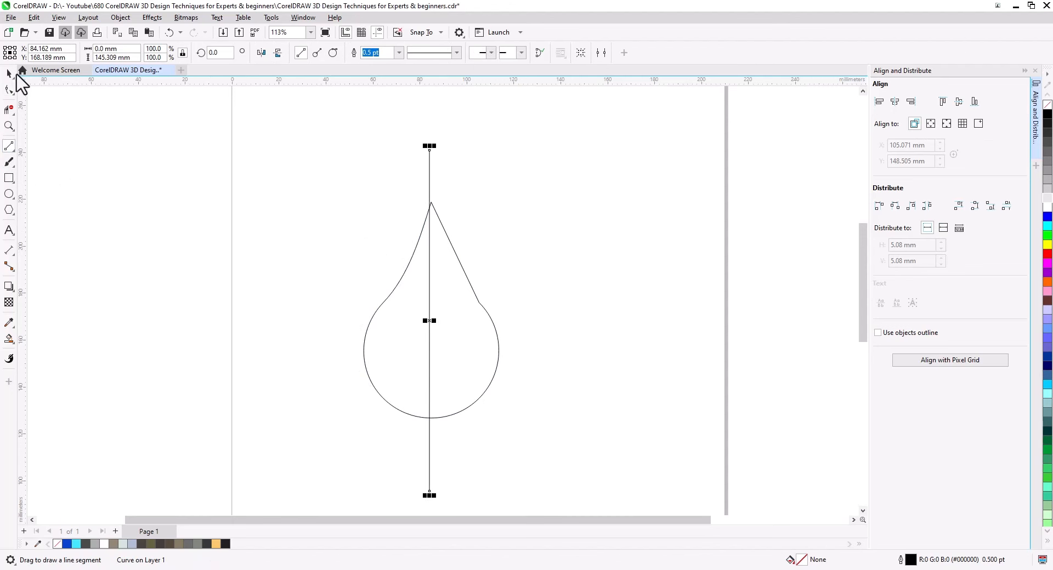
Step: Centre the vertical line and the drop horizontally on each other
{"action": "left_click", "coordinate": [9, 74]}
{"action": "left_click", "coordinate": [462, 364], "text": "shift"}
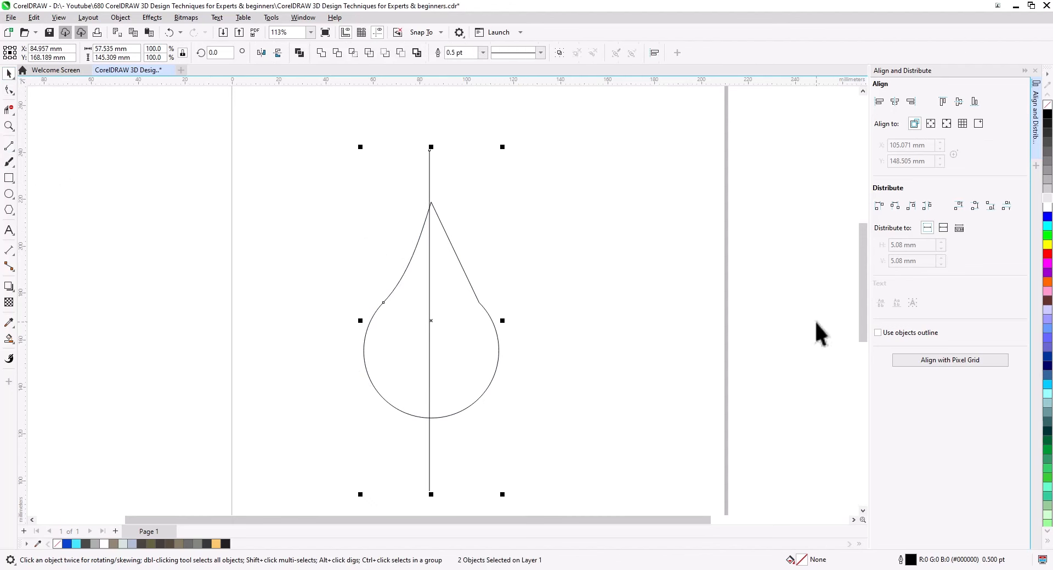
{"action": "left_click", "coordinate": [894, 102]}
{"action": "left_click", "coordinate": [482, 353]}
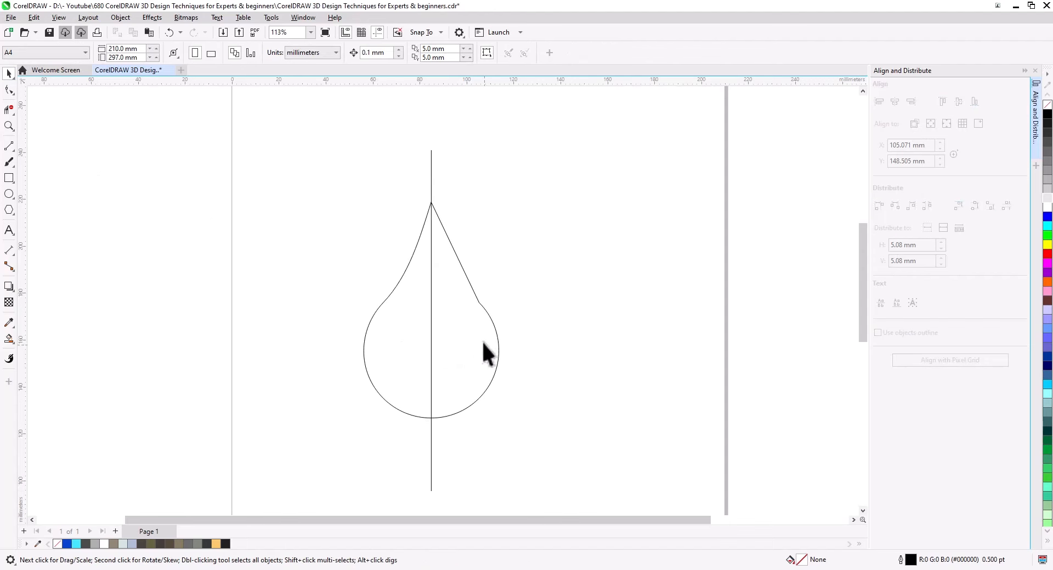
Step: Draw a polygon beside the drop and set it to 3 sides, making a triangle about 38 × 33 mm
{"action": "left_click_drag", "start_coordinate": [482, 352], "coordinate": [489, 357]}
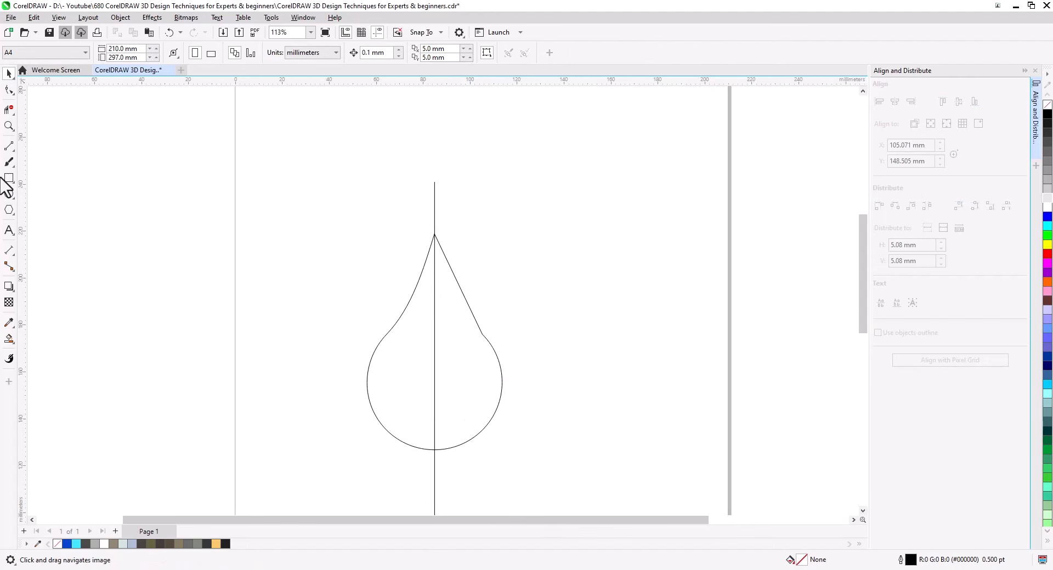
{"action": "left_click", "coordinate": [9, 208]}
{"action": "mouse_move", "coordinate": [251, 200]}
{"action": "left_mouse_down"}
{"action": "mouse_move", "coordinate": [299, 295]}
{"action": "mouse_move", "coordinate": [356, 301]}
{"action": "left_mouse_up"}
{"action": "left_click", "coordinate": [325, 55]}
{"action": "left_click", "coordinate": [325, 55]}
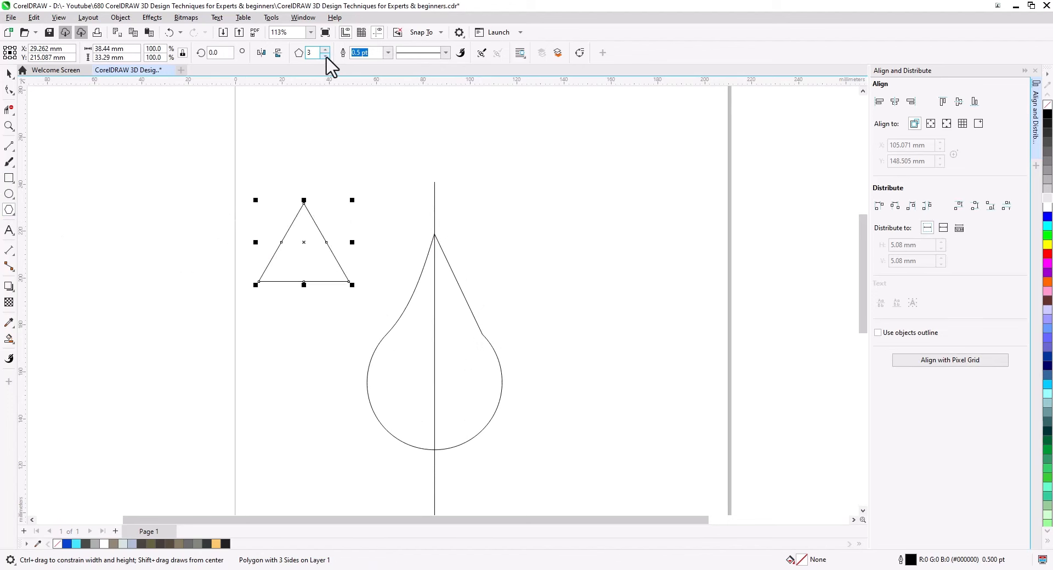
Step: Flip the triangle upside down and place it about 81 mm wide over the drop's tip, centred on the line
{"action": "left_click", "coordinate": [9, 73]}
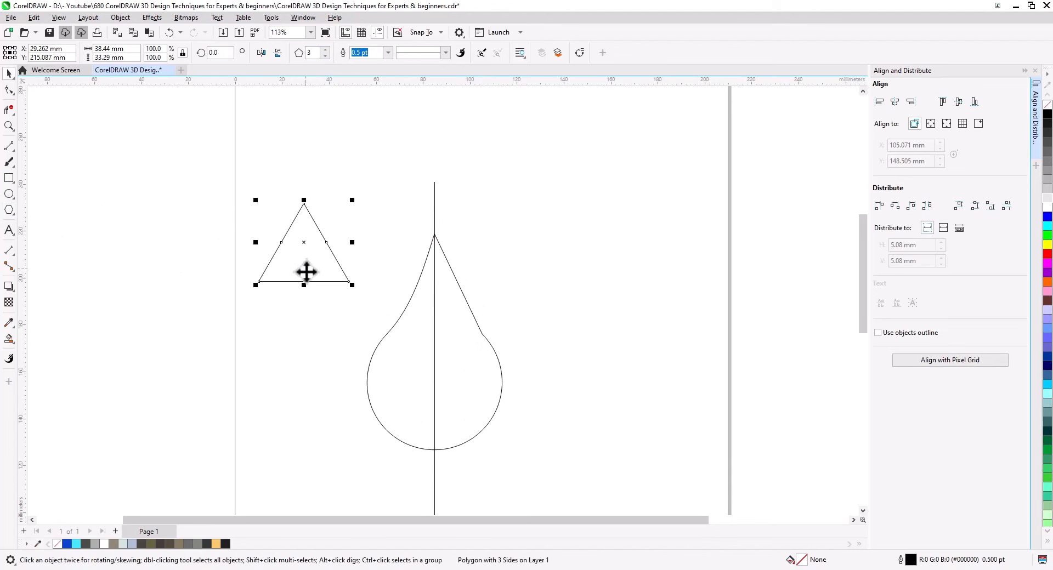
{"action": "left_click_drag", "start_coordinate": [305, 284], "coordinate": [303, 92]}
{"action": "left_click_drag", "start_coordinate": [304, 160], "coordinate": [476, 234]}
Step: Weld the inverted triangle and the drop into one vase outline
{"action": "left_click", "coordinate": [466, 317], "text": "shift"}
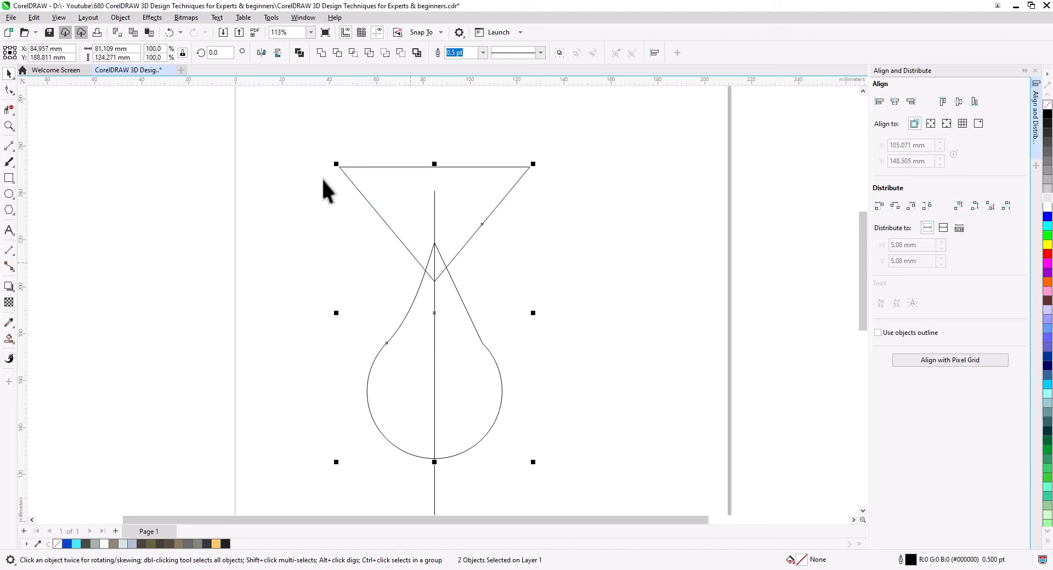
{"action": "left_click", "coordinate": [321, 53]}
{"action": "left_click", "coordinate": [282, 241]}
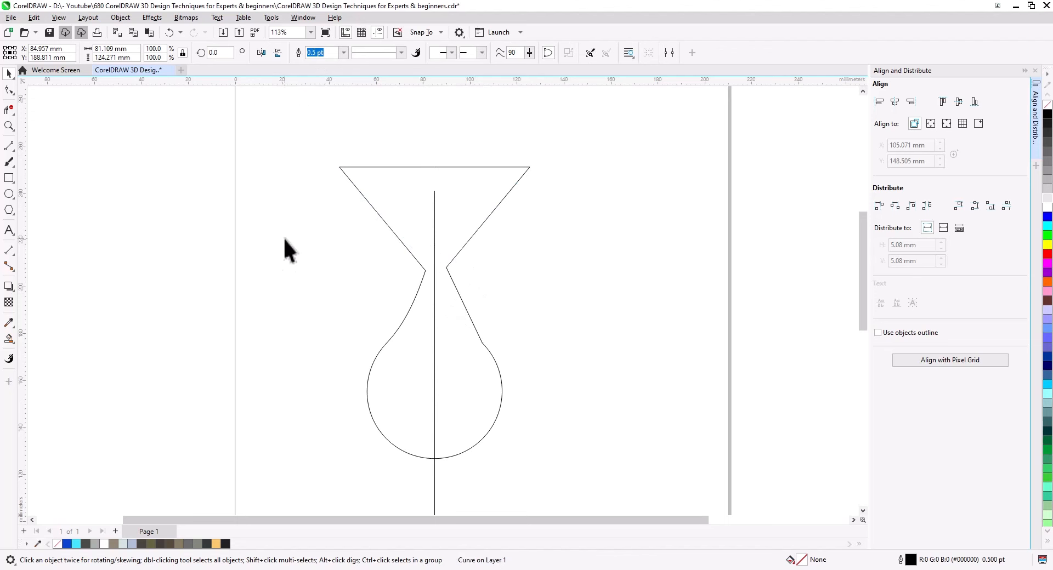
Step: Select the left neck node of the vase outline and open the Corners settings
{"action": "left_click", "coordinate": [391, 341]}
{"action": "left_click", "coordinate": [8, 90]}
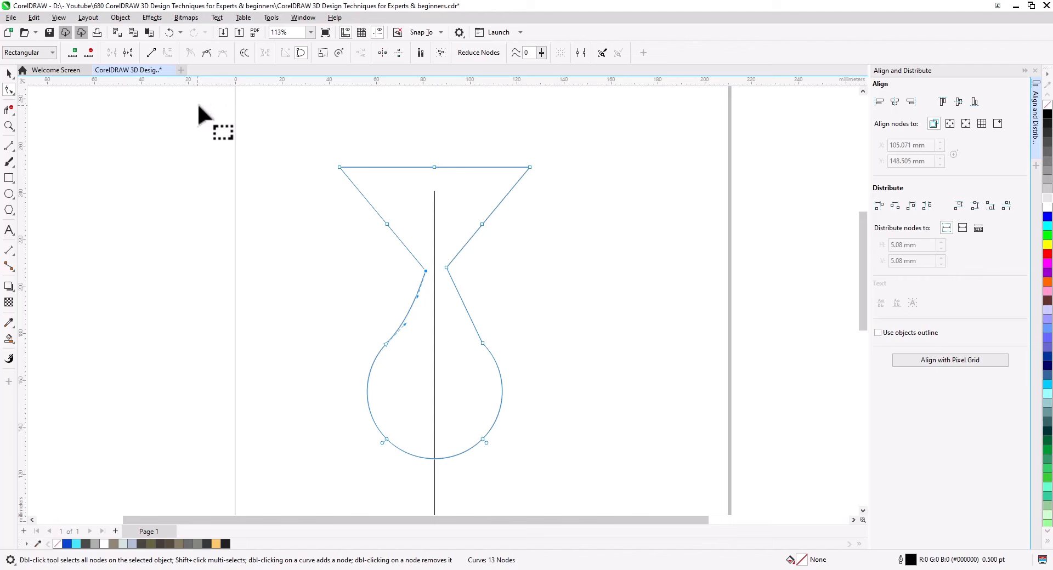
{"action": "left_click", "coordinate": [301, 18]}
{"action": "mouse_move", "coordinate": [334, 167]}
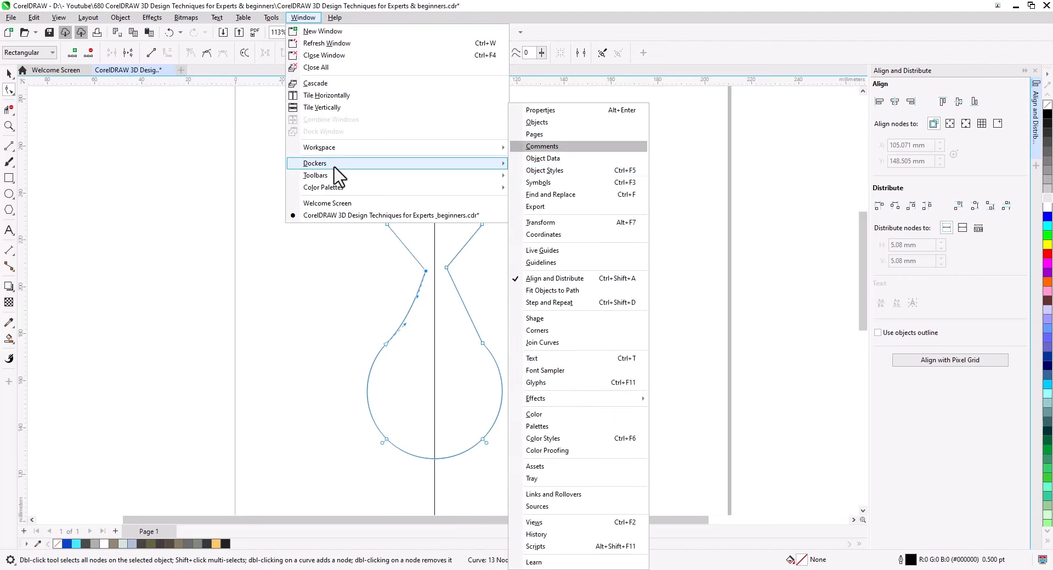
{"action": "left_click", "coordinate": [697, 328]}
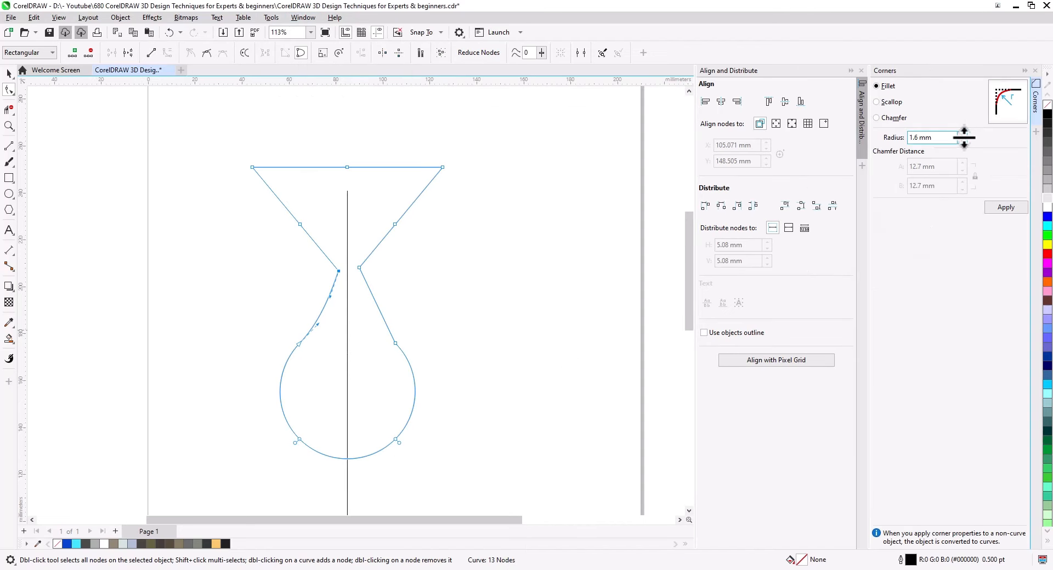
Step: Fillet the left neck corner with a radius of 6.7 mm
{"action": "left_click", "coordinate": [962, 135]}
{"action": "scroll", "coordinate": [362, 278], "scroll_direction": "up", "scroll_amount": 7}
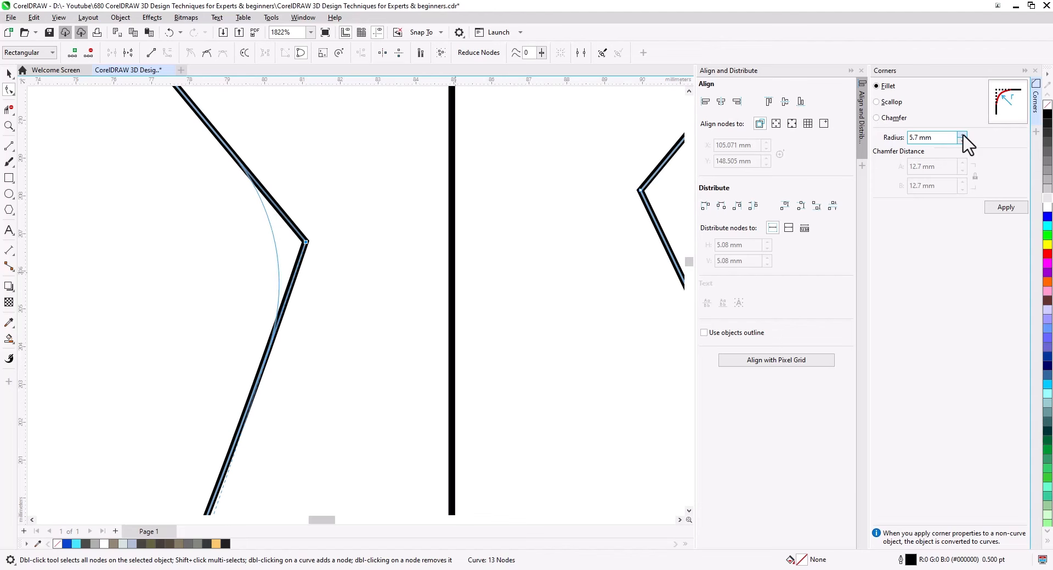
{"action": "left_click", "coordinate": [963, 135]}
{"action": "left_click", "coordinate": [963, 135]}
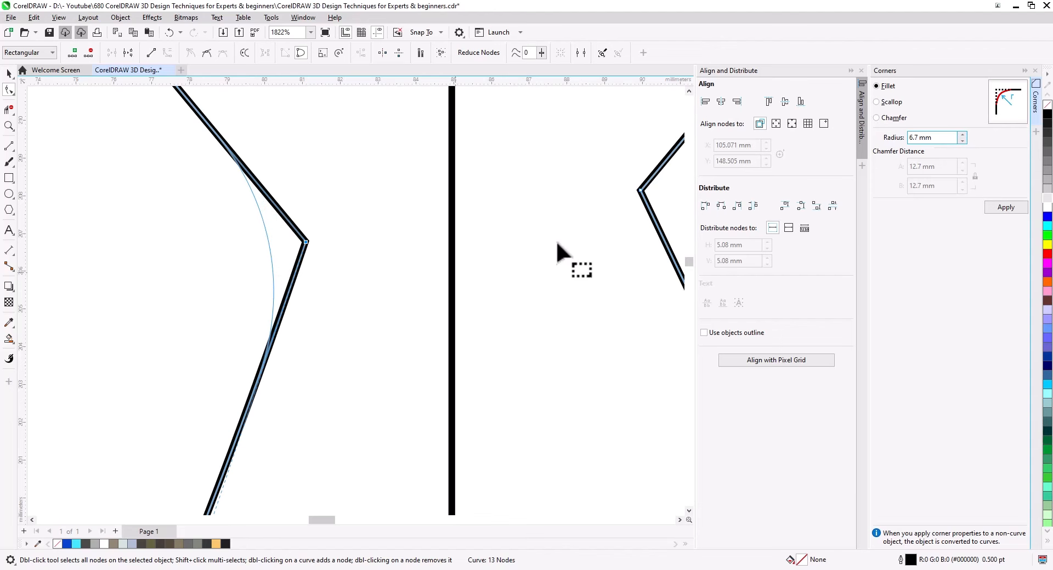
{"action": "scroll", "coordinate": [493, 285], "scroll_direction": "down", "scroll_amount": 5}
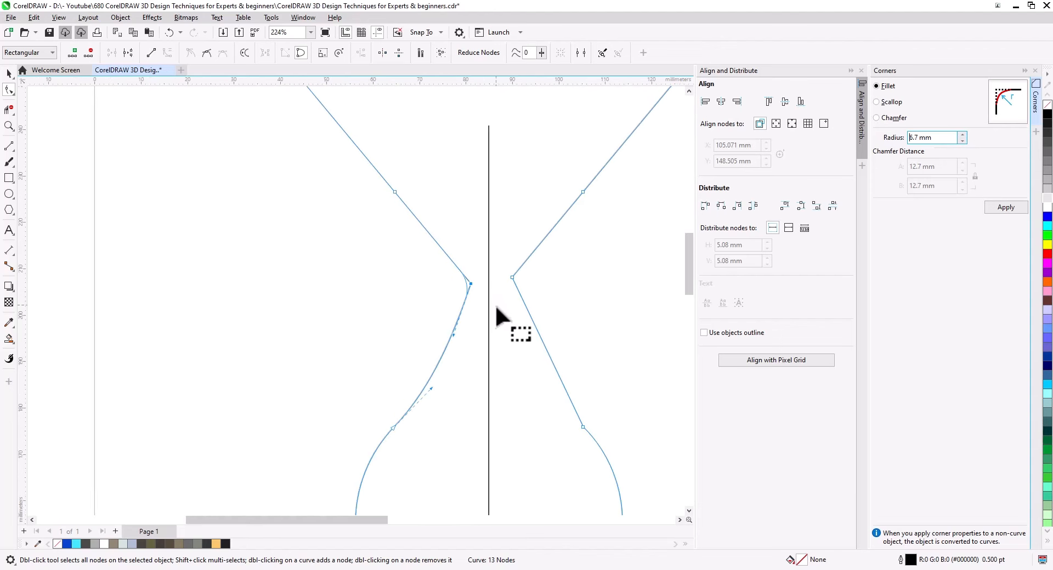
{"action": "scroll", "coordinate": [494, 304], "scroll_direction": "down", "scroll_amount": 2}
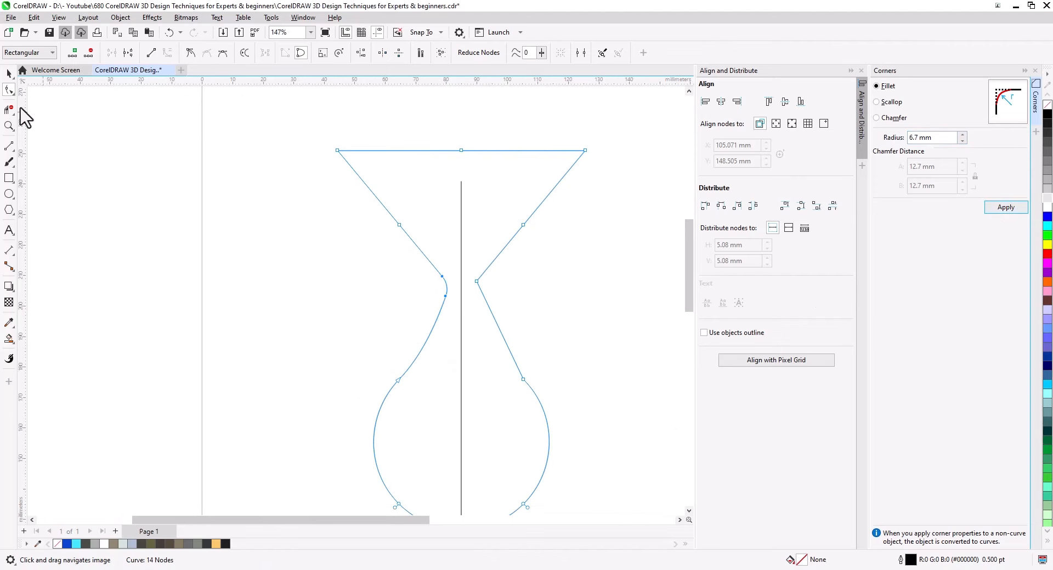
Step: Delete the lower node of the left neck fillet so the curve flows directly into the body
{"action": "left_click", "coordinate": [427, 305]}
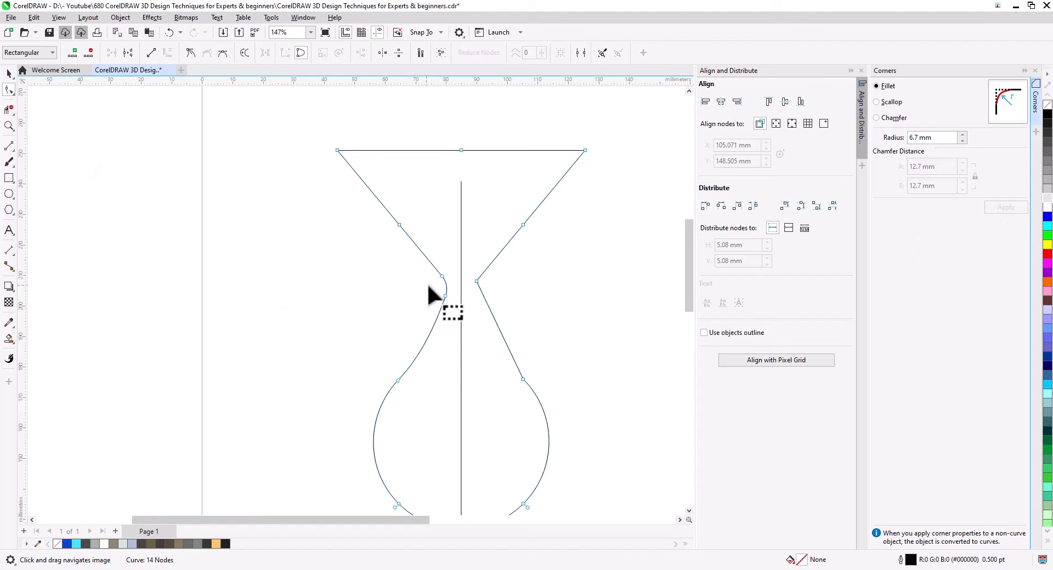
{"action": "left_click", "coordinate": [443, 296]}
{"action": "key", "text": "Delete"}
{"action": "left_click", "coordinate": [442, 297]}
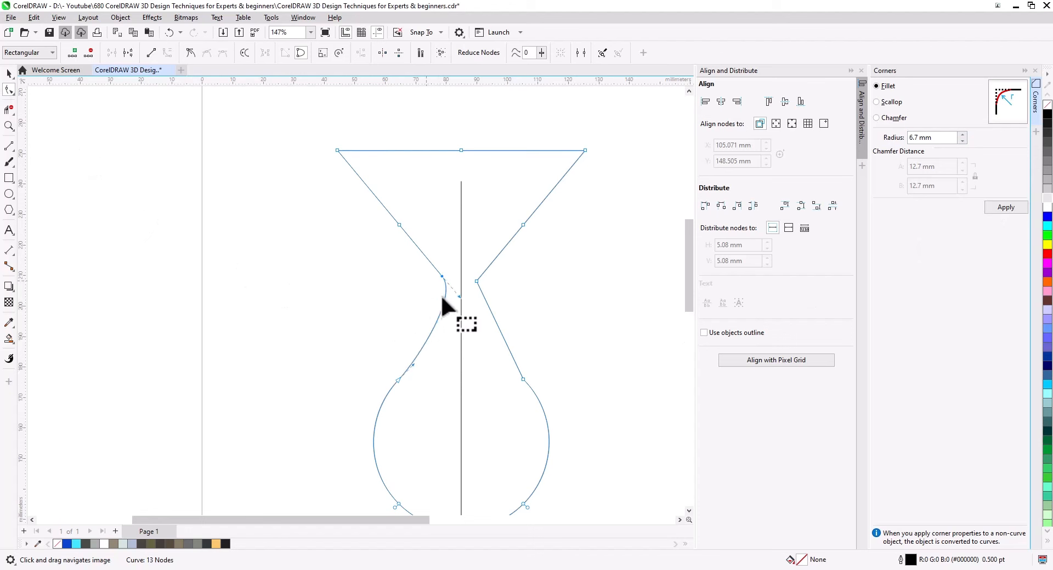
Step: Delete the middle node on the upper left edge of the vase outline
{"action": "left_click_drag", "start_coordinate": [399, 224], "coordinate": [406, 206]}
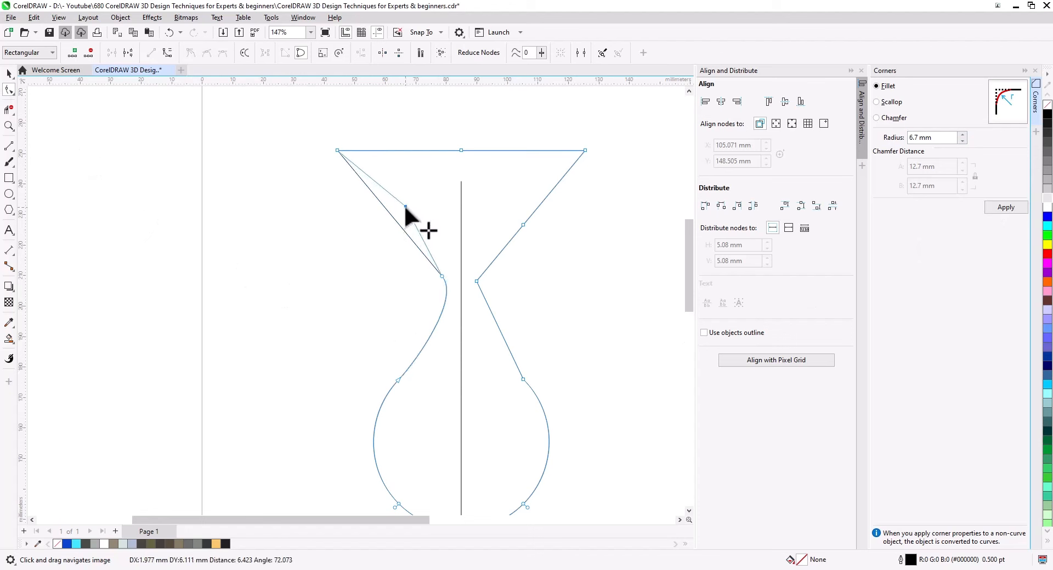
{"action": "left_click_drag", "start_coordinate": [404, 247], "coordinate": [460, 290]}
{"action": "left_click", "coordinate": [406, 206]}
{"action": "key", "text": "Delete"}
Step: Convert the upper left segment of the vase outline to a curve and bend it smoothly from the rim into the neck
{"action": "left_click", "coordinate": [337, 150]}
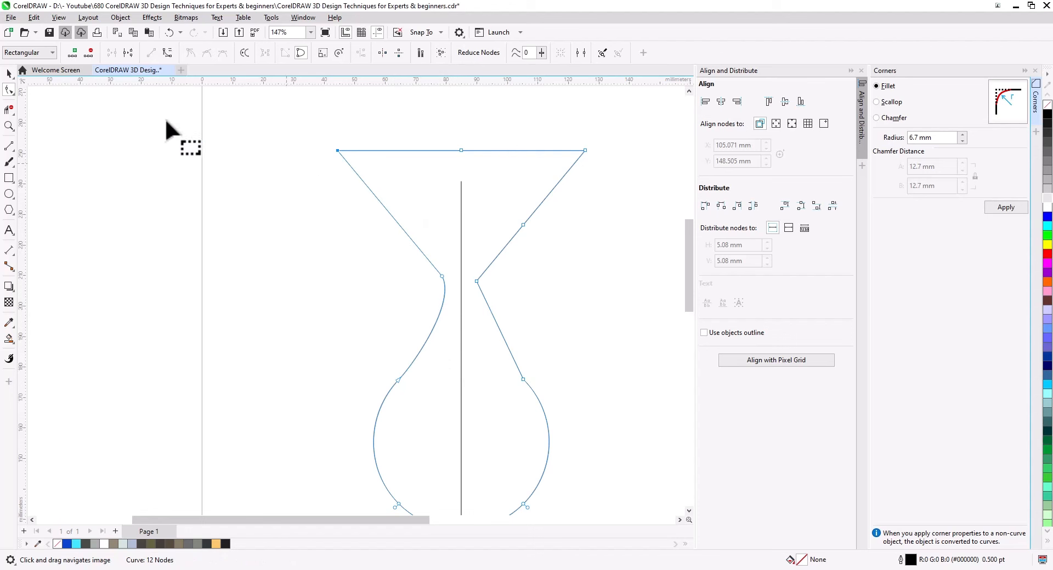
{"action": "left_click", "coordinate": [167, 52]}
{"action": "left_click_drag", "start_coordinate": [425, 251], "coordinate": [425, 244]}
{"action": "left_click_drag", "start_coordinate": [458, 305], "coordinate": [452, 302]}
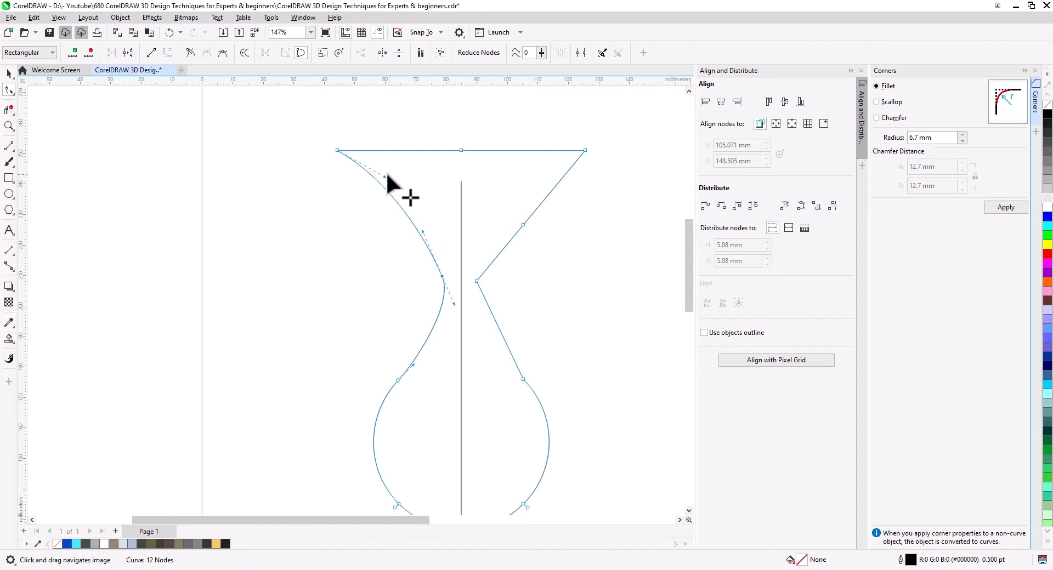
{"action": "left_click_drag", "start_coordinate": [385, 176], "coordinate": [386, 174]}
{"action": "scroll", "coordinate": [305, 282], "scroll_direction": "down", "scroll_amount": 3}
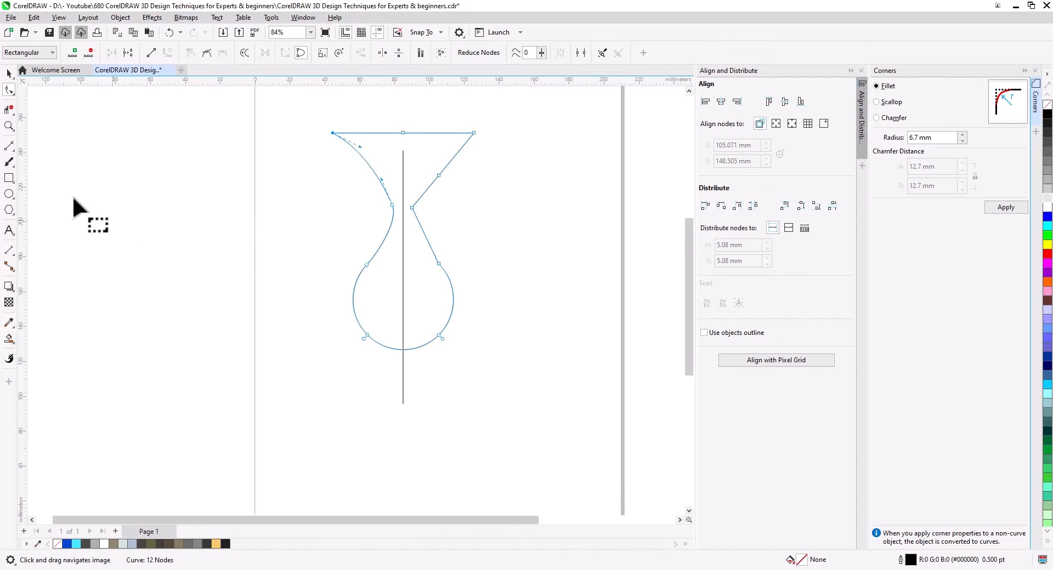
Step: Draw a circle about 129 mm in diameter over the body of the vase
{"action": "left_click", "coordinate": [10, 76]}
{"action": "left_click", "coordinate": [164, 277]}
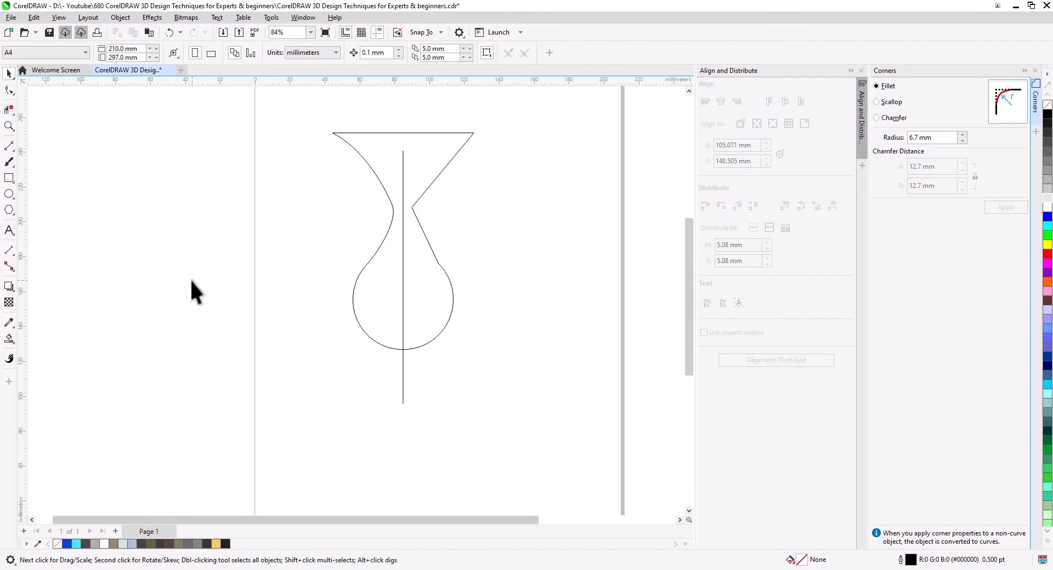
{"action": "left_click", "coordinate": [8, 194]}
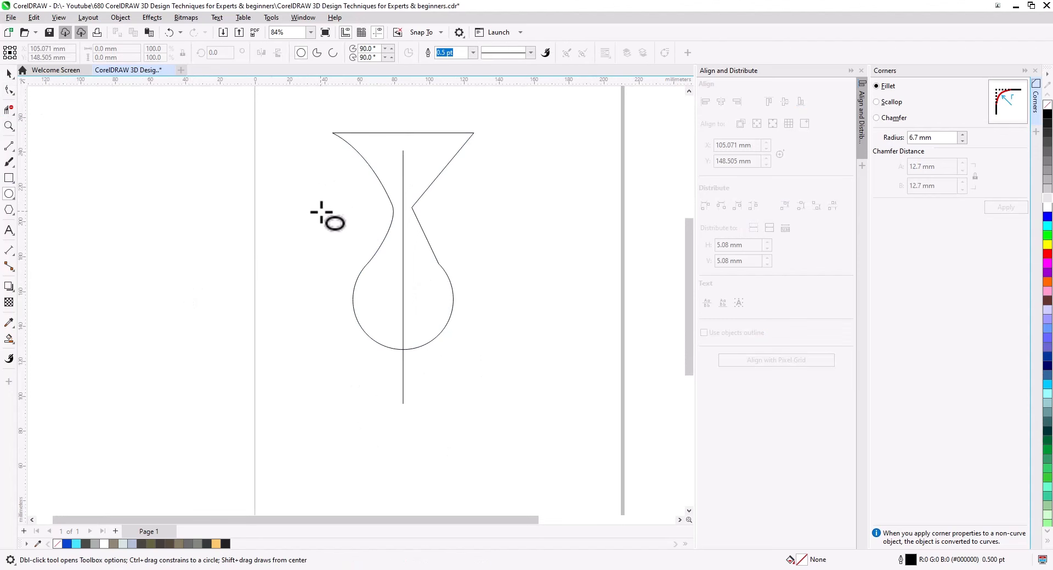
{"action": "left_click_drag", "start_coordinate": [318, 209], "coordinate": [549, 440]}
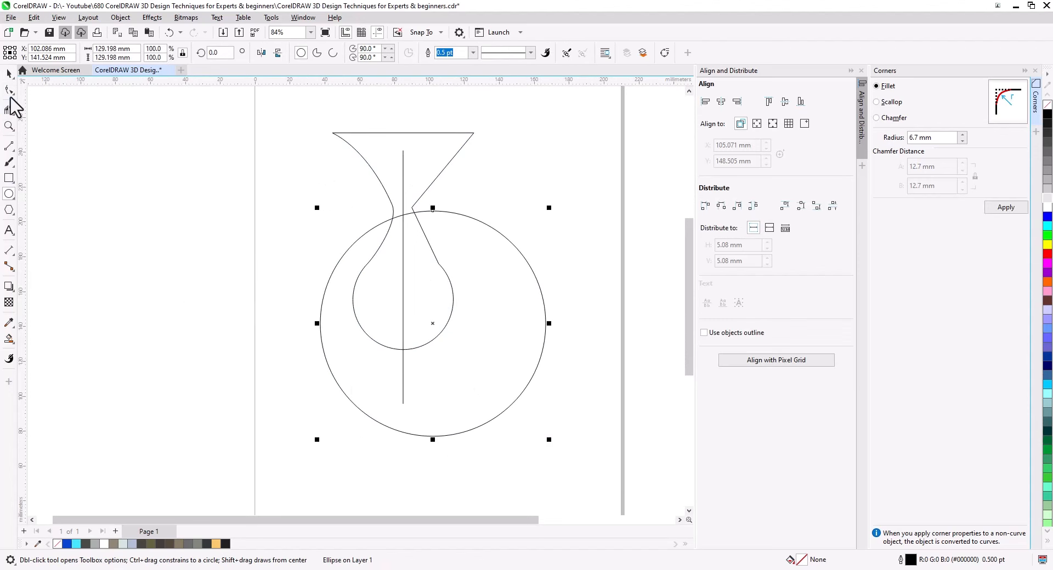
Step: Centre the circle horizontally on the vase outline and move it up about 30 mm so its arc crosses the vase's upper part
{"action": "key", "text": "space"}
{"action": "left_click", "coordinate": [389, 155], "text": "shift"}
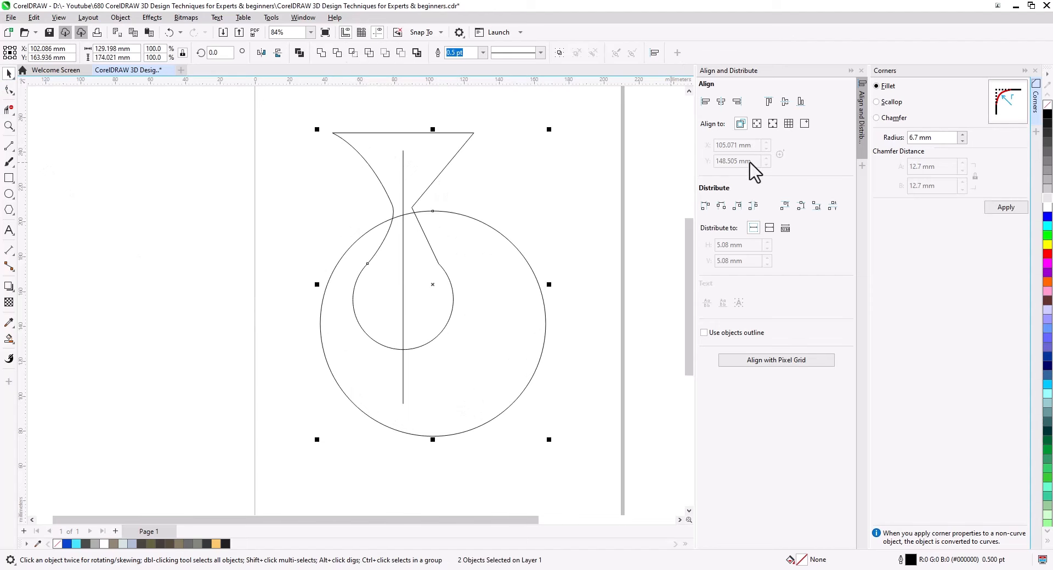
{"action": "left_click", "coordinate": [721, 101]}
{"action": "left_click", "coordinate": [520, 278]}
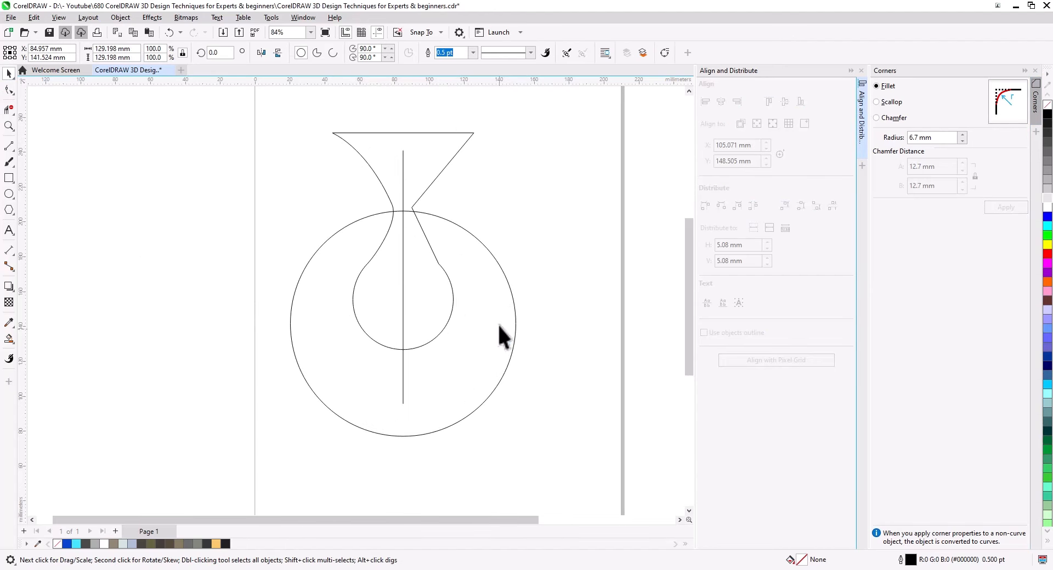
{"action": "left_click_drag", "start_coordinate": [498, 324], "coordinate": [504, 285]}
Step: Add a node just below the left neck of the vase outline and delete the original neck node above it
{"action": "left_click", "coordinate": [364, 153]}
{"action": "left_click", "coordinate": [356, 171]}
{"action": "scroll", "coordinate": [371, 188], "scroll_direction": "up", "scroll_amount": 2}
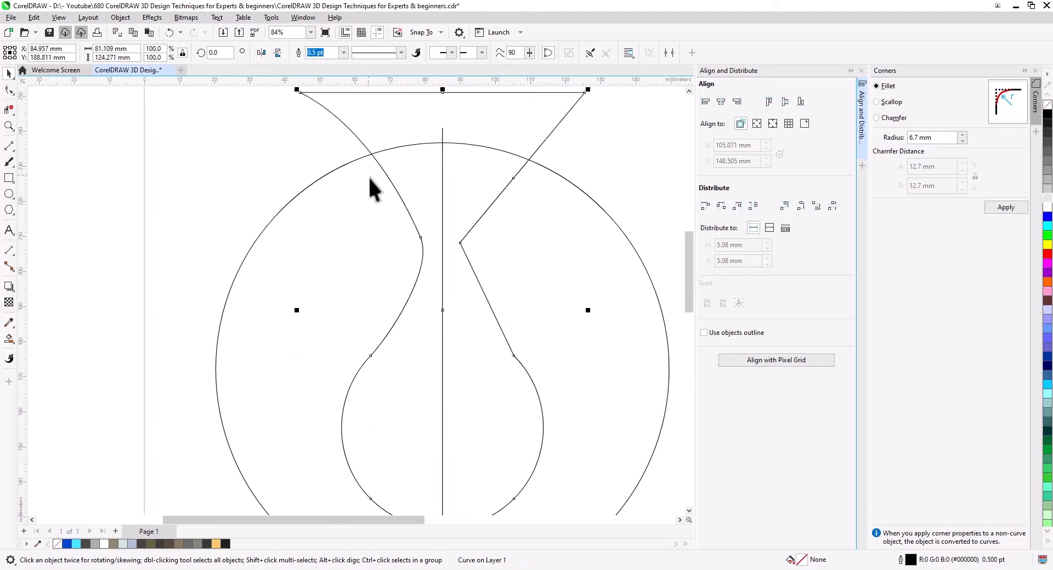
{"action": "scroll", "coordinate": [381, 206], "scroll_direction": "up", "scroll_amount": 2}
{"action": "left_click_drag", "start_coordinate": [380, 203], "coordinate": [374, 239]}
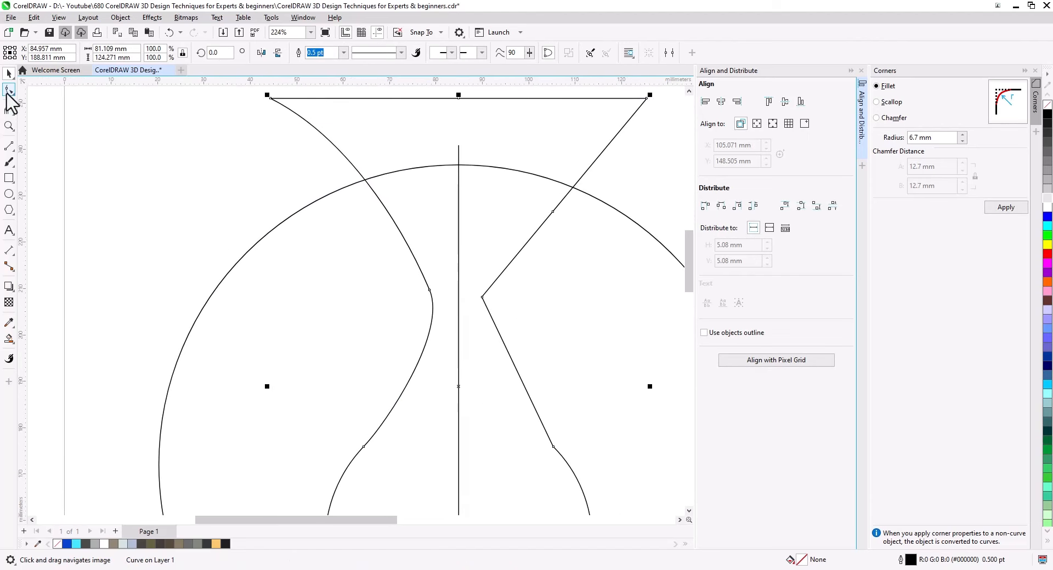
{"action": "left_click", "coordinate": [8, 92]}
{"action": "left_click", "coordinate": [428, 339]}
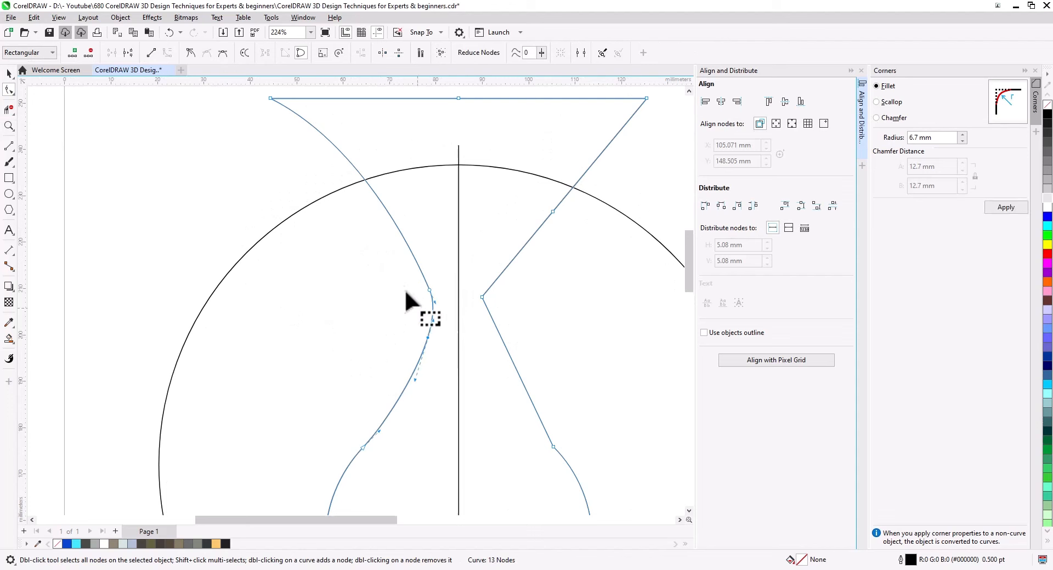
{"action": "key", "text": "Delete"}
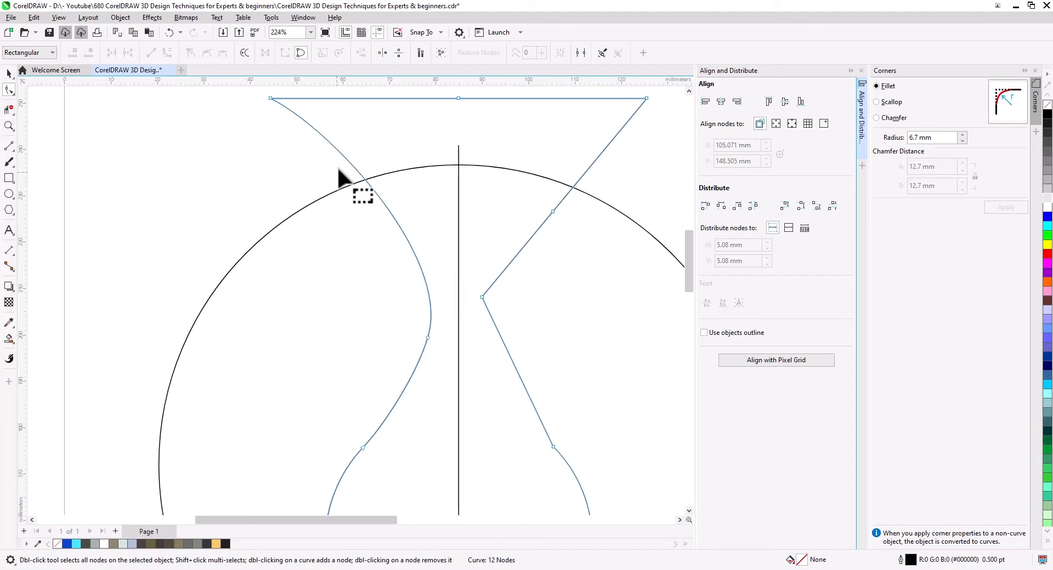
Step: Add a node on the upper left curve, move it out to the circle's edge and adjust its handles into a rounded shoulder below the rim
{"action": "left_click_drag", "start_coordinate": [348, 168], "coordinate": [311, 191]}
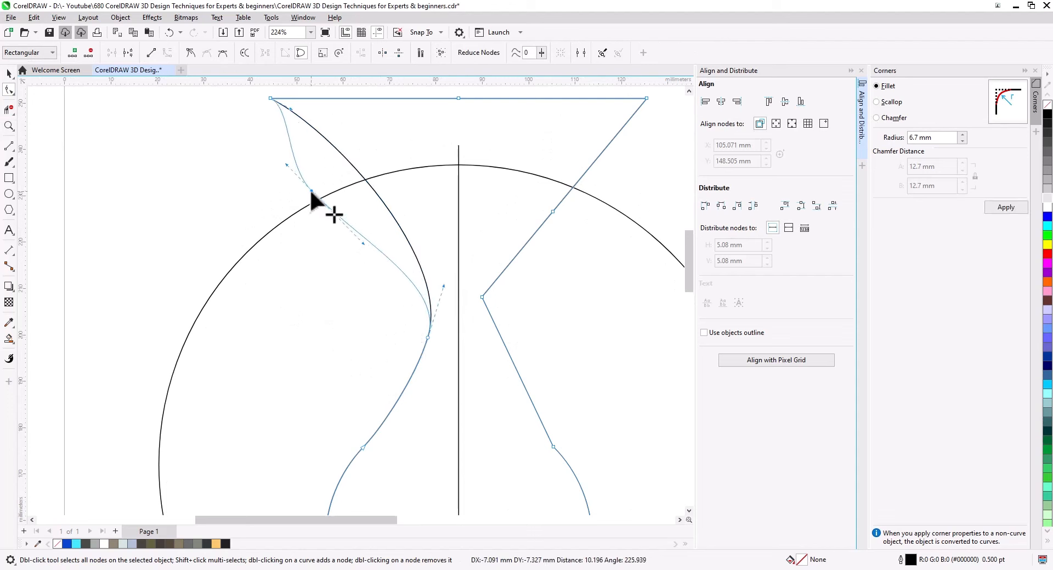
{"action": "left_click_drag", "start_coordinate": [364, 243], "coordinate": [381, 211]}
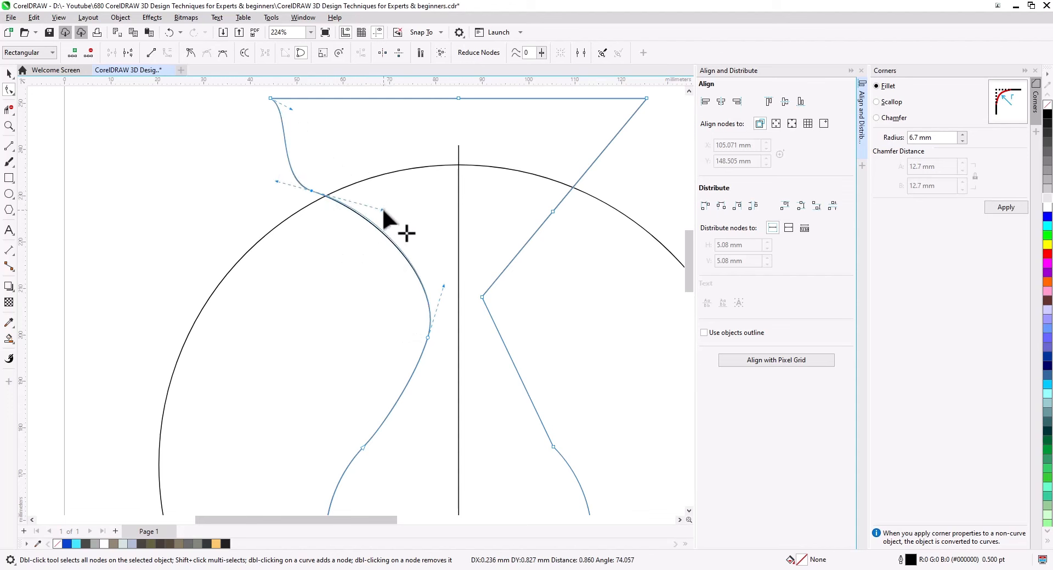
{"action": "left_click_drag", "start_coordinate": [311, 191], "coordinate": [301, 202]}
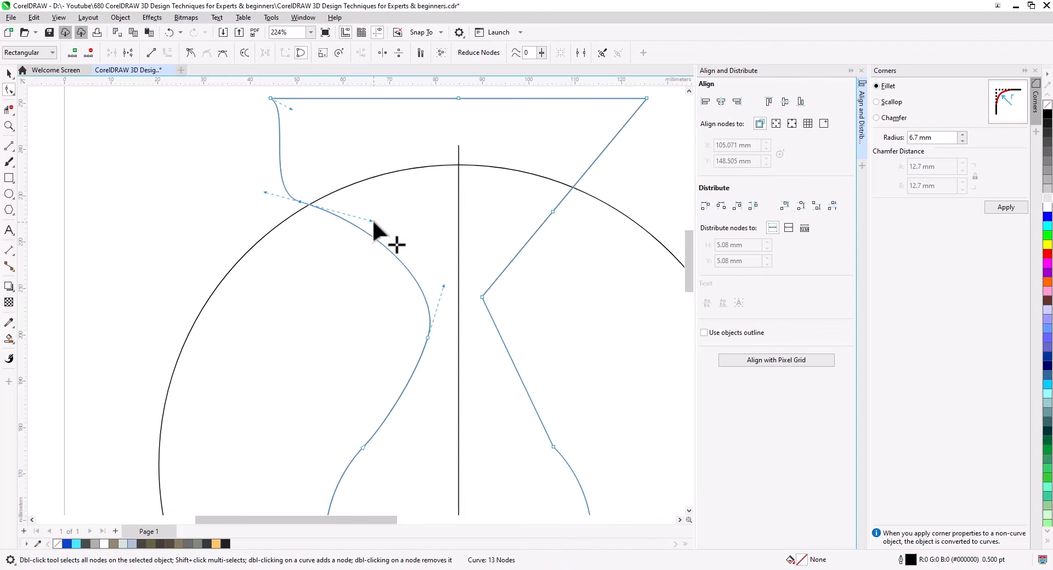
{"action": "left_click_drag", "start_coordinate": [372, 220], "coordinate": [376, 211]}
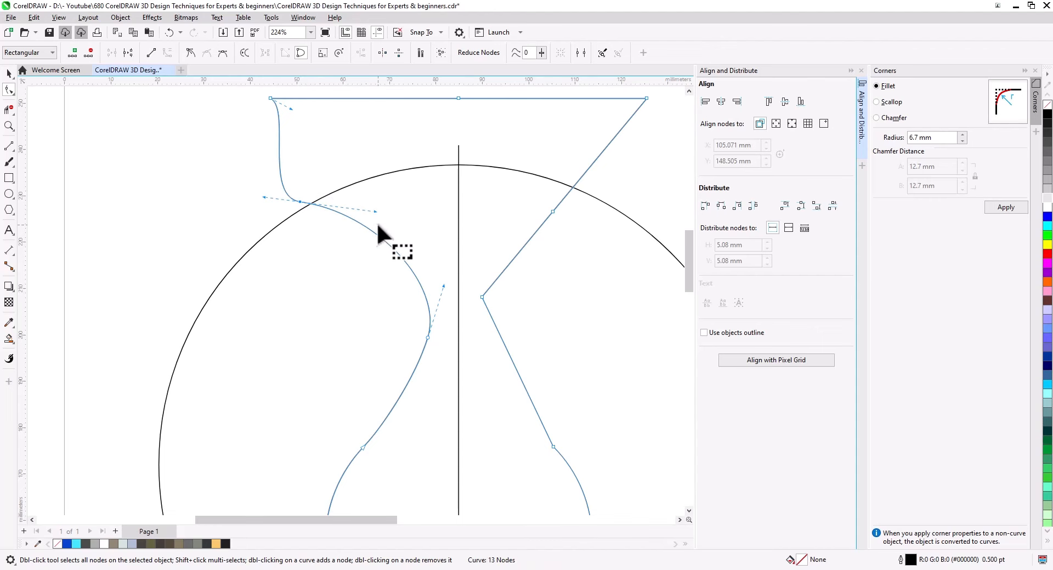
{"action": "scroll", "coordinate": [384, 235], "scroll_direction": "down", "scroll_amount": 2}
{"action": "left_click_drag", "start_coordinate": [424, 307], "coordinate": [427, 267]}
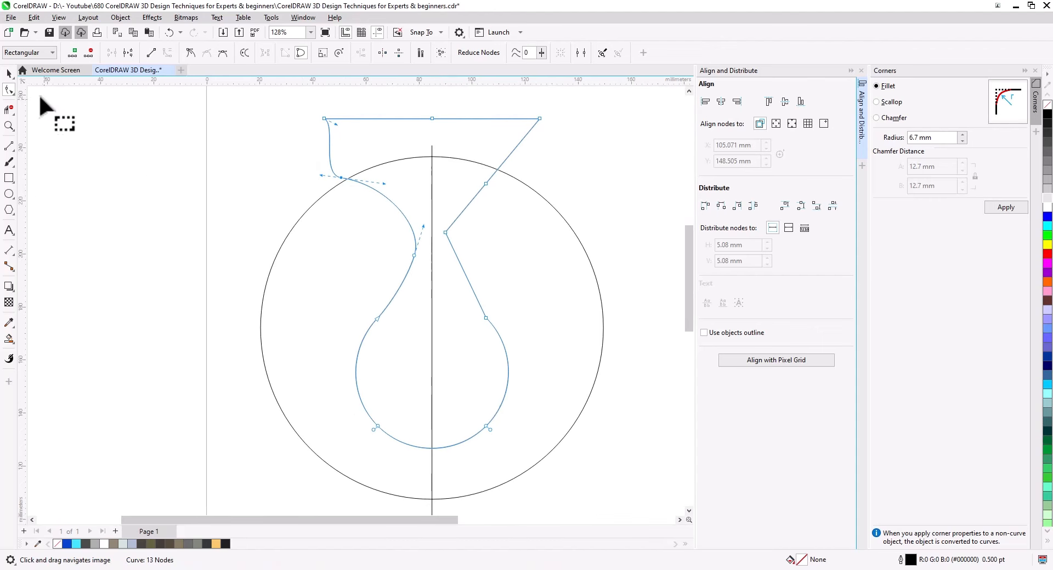
Step: Stretch the centre line upward past the vase rim to a length of about 165 mm
{"action": "left_click", "coordinate": [9, 73]}
{"action": "left_click", "coordinate": [97, 173]}
{"action": "scroll", "coordinate": [255, 281], "scroll_direction": "down", "scroll_amount": 2}
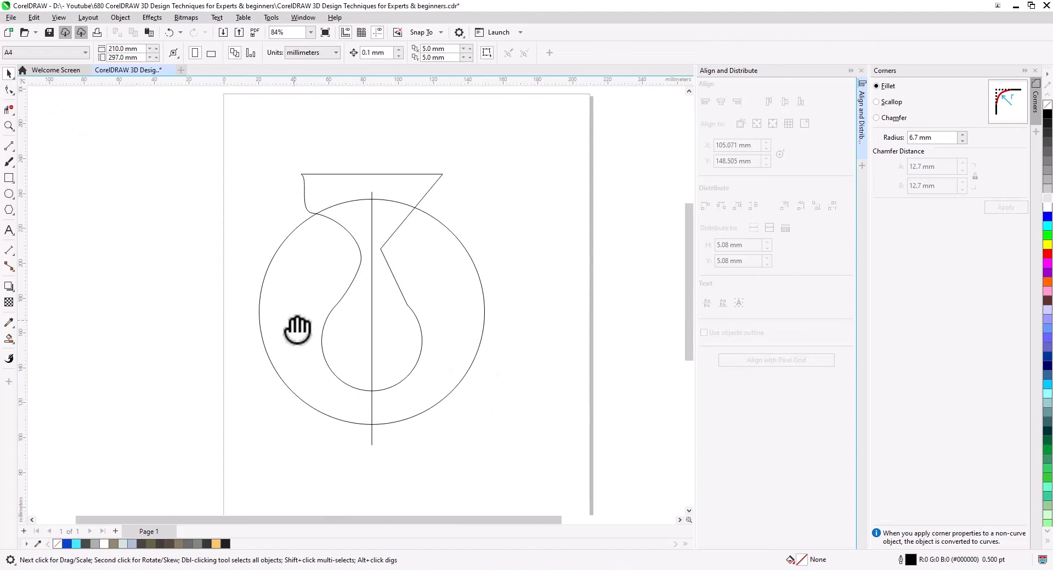
{"action": "left_click_drag", "start_coordinate": [297, 329], "coordinate": [260, 304]}
{"action": "left_click", "coordinate": [337, 176]}
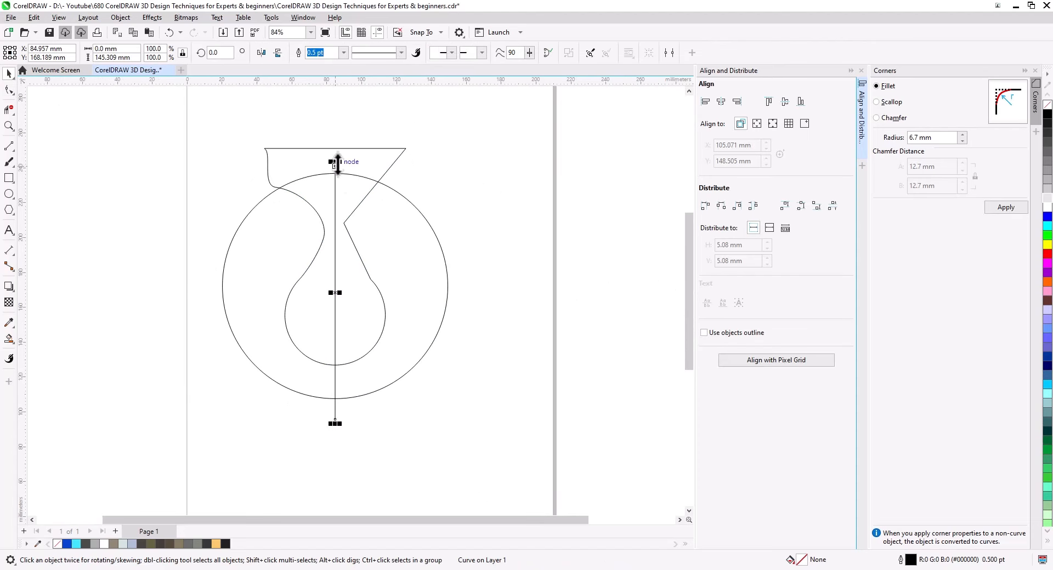
{"action": "left_click_drag", "start_coordinate": [336, 157], "coordinate": [335, 131]}
Step: Move the circle sideways clear of the vase and fill the vase's left half light orange with Smart Fill
{"action": "left_click", "coordinate": [394, 205]}
{"action": "left_click_drag", "start_coordinate": [355, 176], "coordinate": [527, 199]}
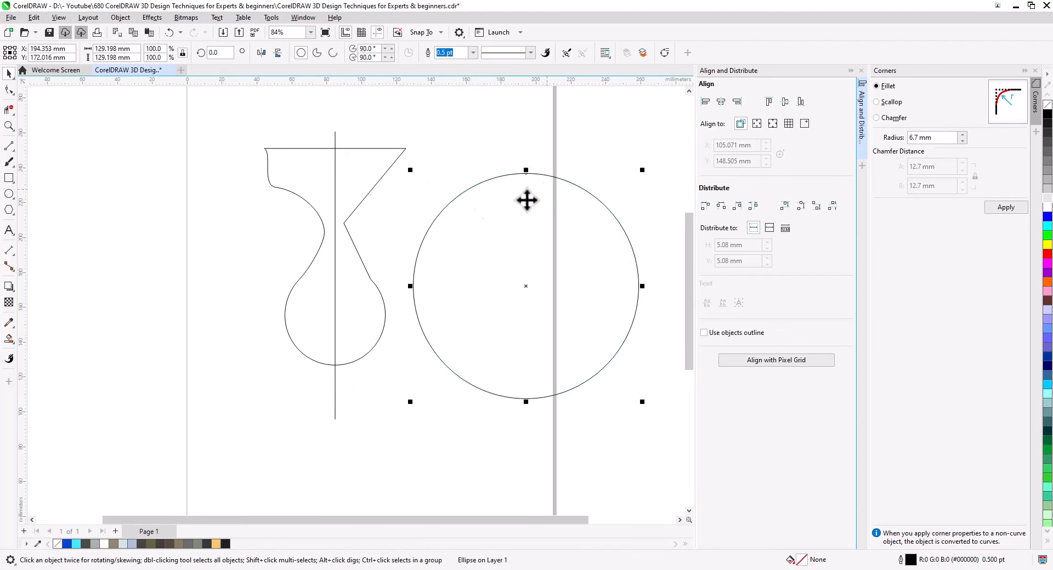
{"action": "left_click", "coordinate": [9, 339]}
{"action": "left_click", "coordinate": [308, 310]}
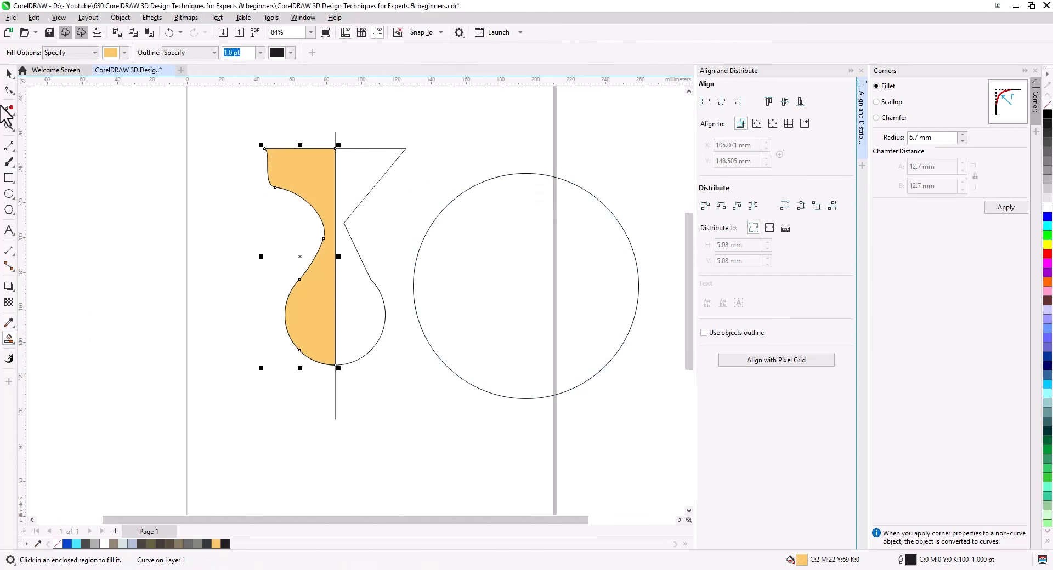
Step: Delete the original unfilled vase outline, keeping the filled left half
{"action": "left_click", "coordinate": [9, 73]}
{"action": "left_click", "coordinate": [351, 178]}
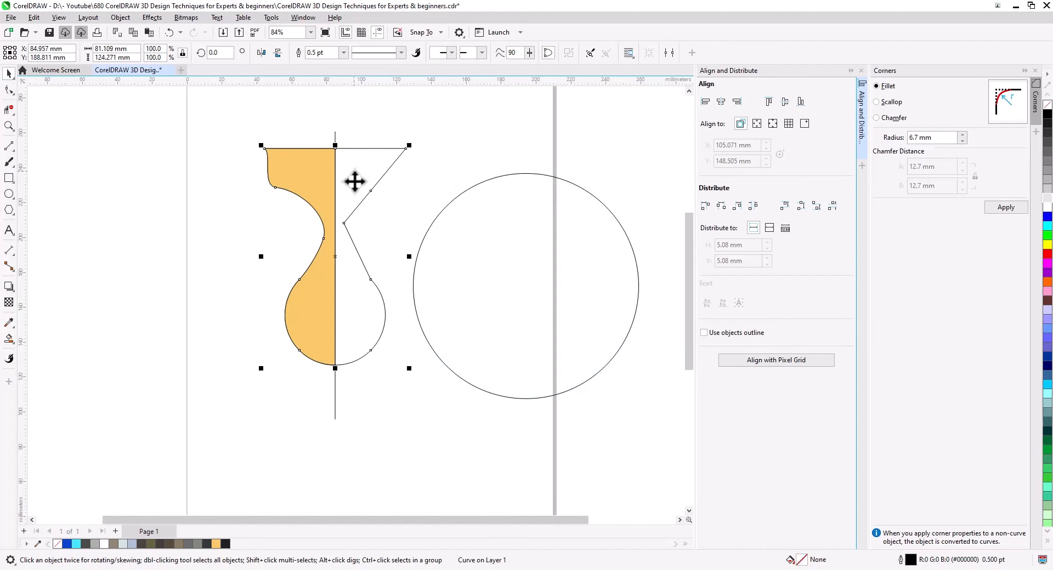
{"action": "key", "text": "Delete"}
Step: Duplicate the filled left half and mirror the copy horizontally across the centre line to form the right half
{"action": "left_click", "coordinate": [294, 172]}
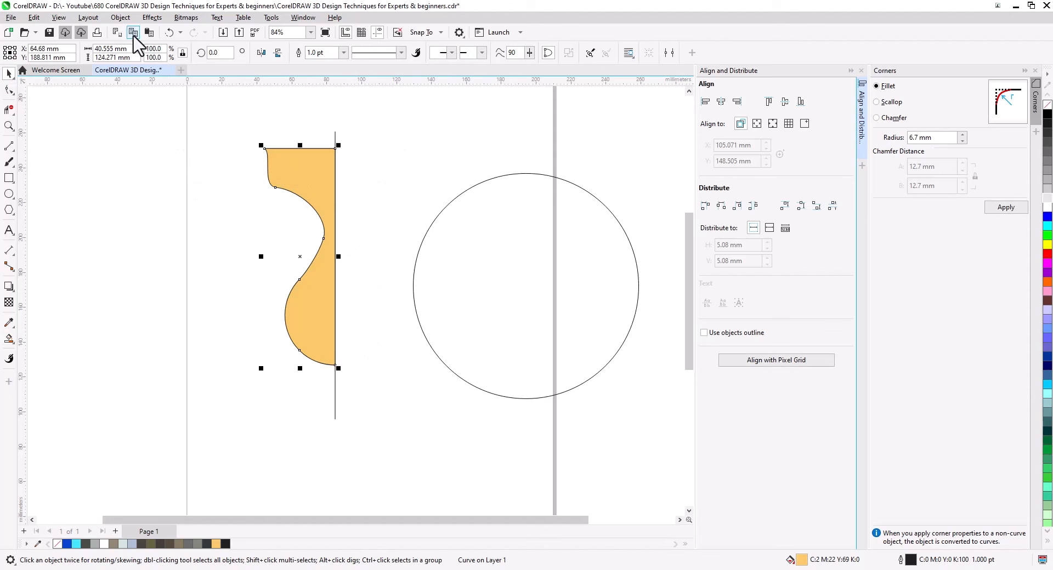
{"action": "left_click", "coordinate": [149, 33]}
{"action": "left_click_drag", "start_coordinate": [262, 257], "coordinate": [409, 257]}
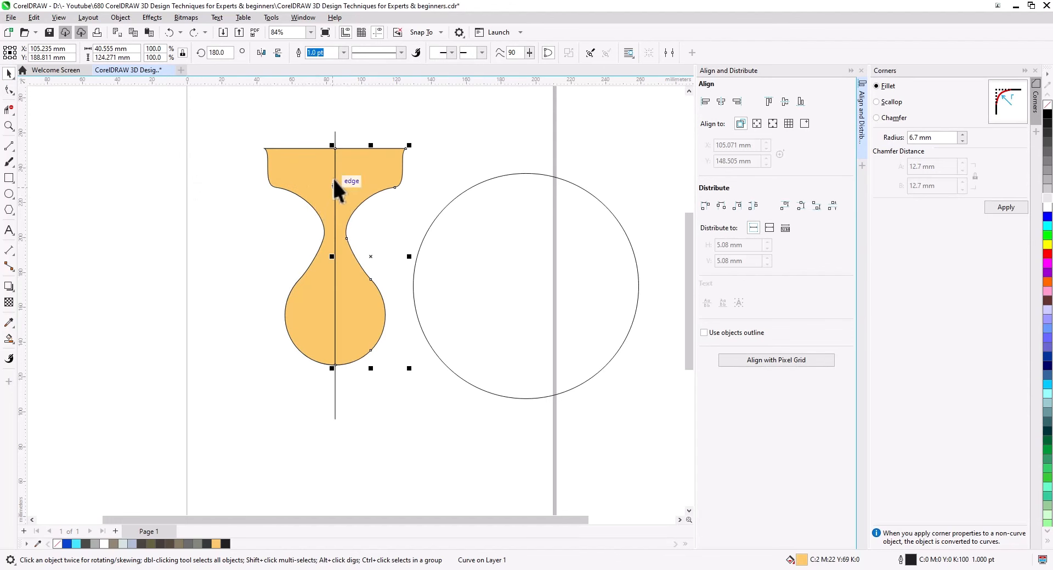
Step: Align the inner edges of the right and left vase halves to the centre line
{"action": "left_click", "coordinate": [334, 138], "text": "shift"}
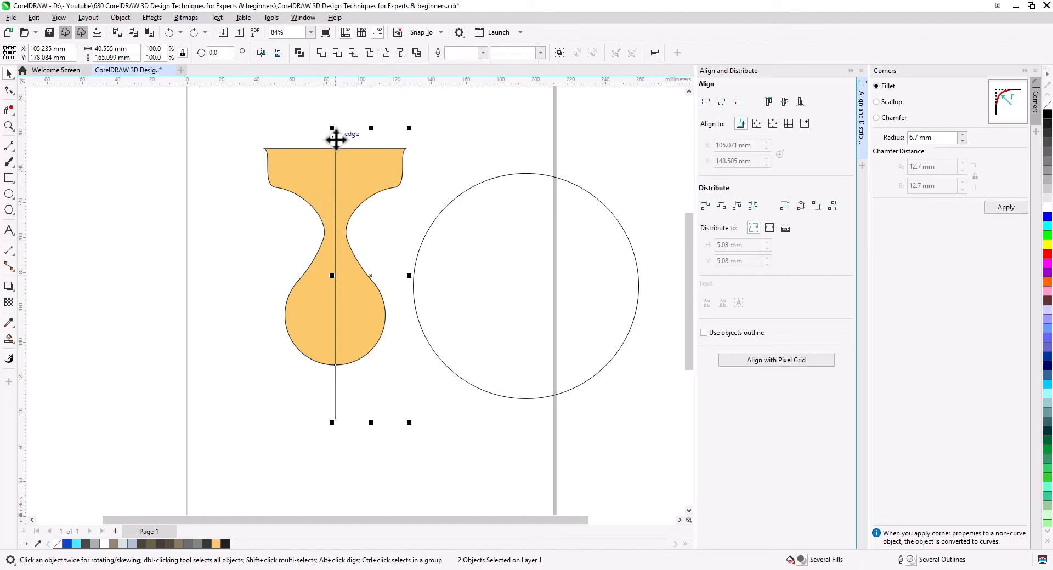
{"action": "left_click", "coordinate": [705, 102]}
{"action": "left_click", "coordinate": [515, 130]}
{"action": "left_click", "coordinate": [303, 165]}
{"action": "left_click", "coordinate": [333, 140], "text": "shift"}
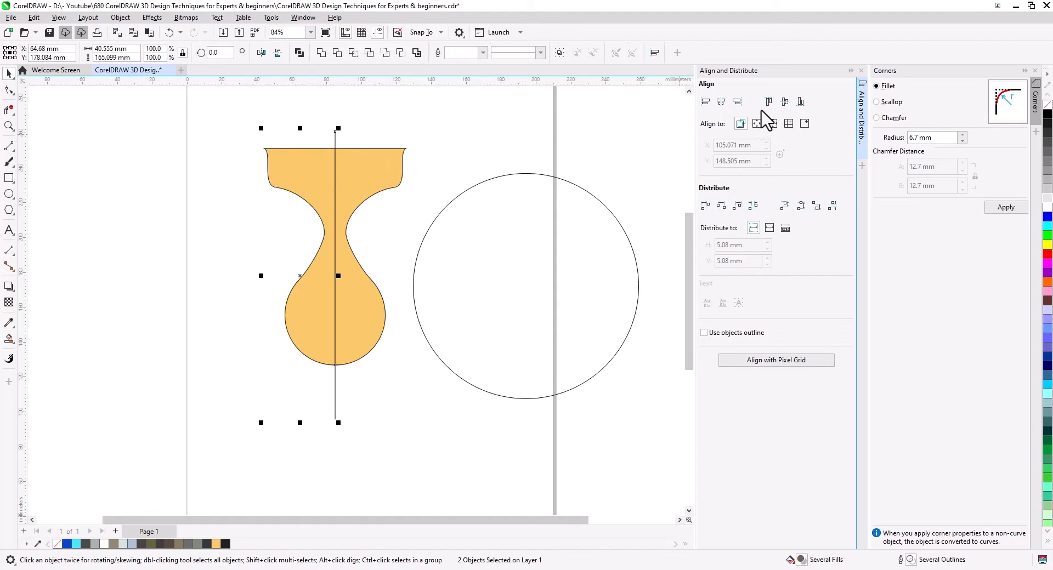
{"action": "left_click", "coordinate": [737, 102]}
{"action": "left_click", "coordinate": [637, 117]}
Step: Weld the two filled vase halves into one symmetrical shape
{"action": "left_click", "coordinate": [308, 166]}
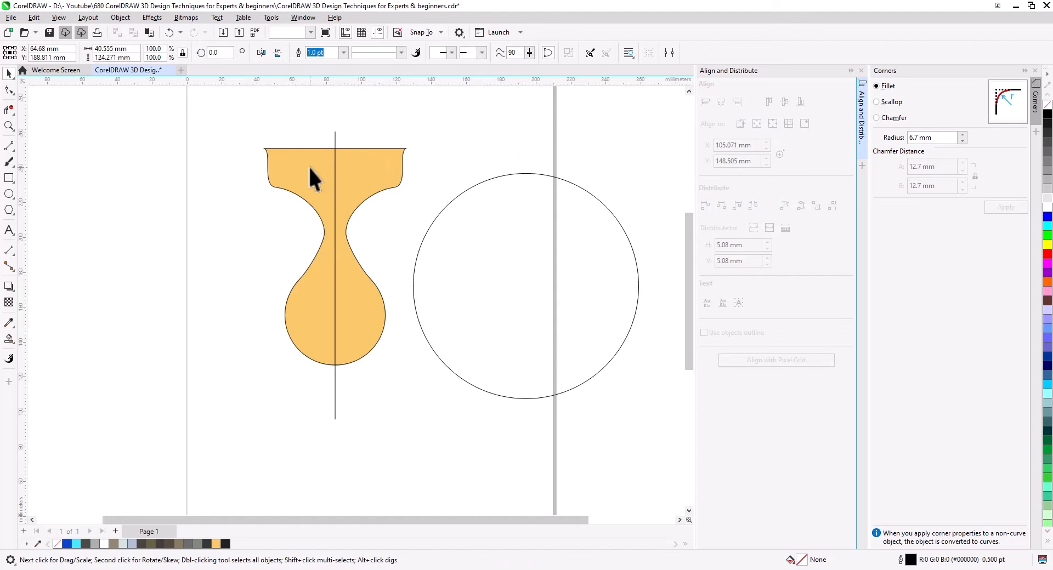
{"action": "left_click", "coordinate": [355, 166], "text": "shift"}
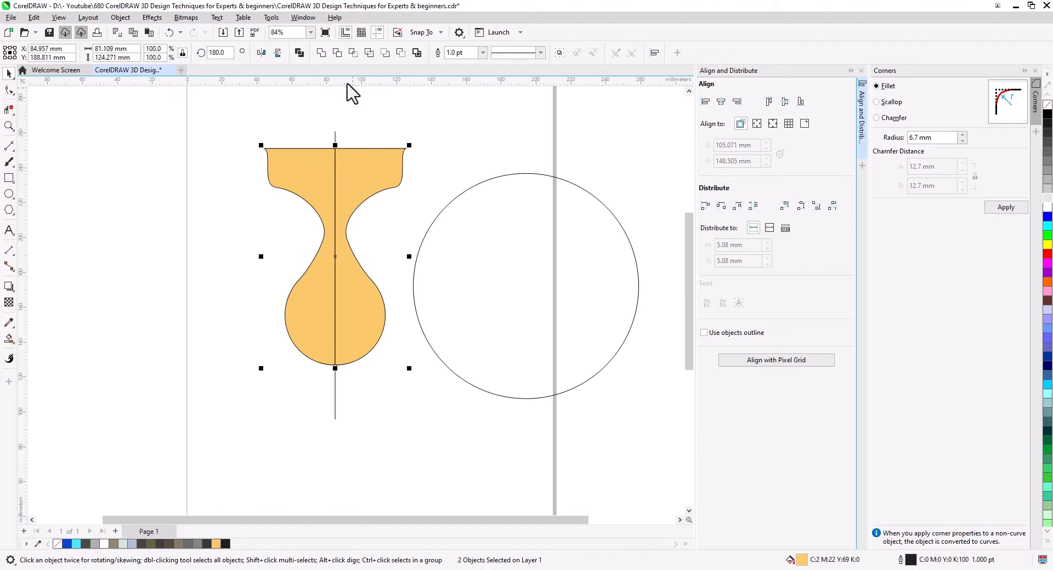
{"action": "left_click", "coordinate": [321, 53]}
{"action": "left_click", "coordinate": [379, 129]}
Step: Centre the circle horizontally on the centre line behind the vase
{"action": "left_click", "coordinate": [416, 254]}
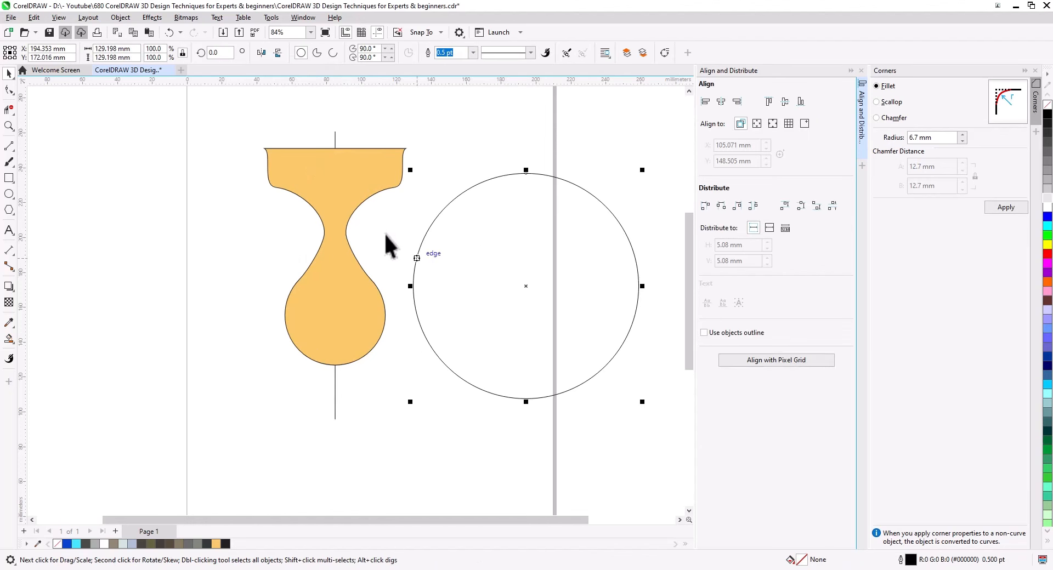
{"action": "left_click", "coordinate": [335, 137], "text": "shift"}
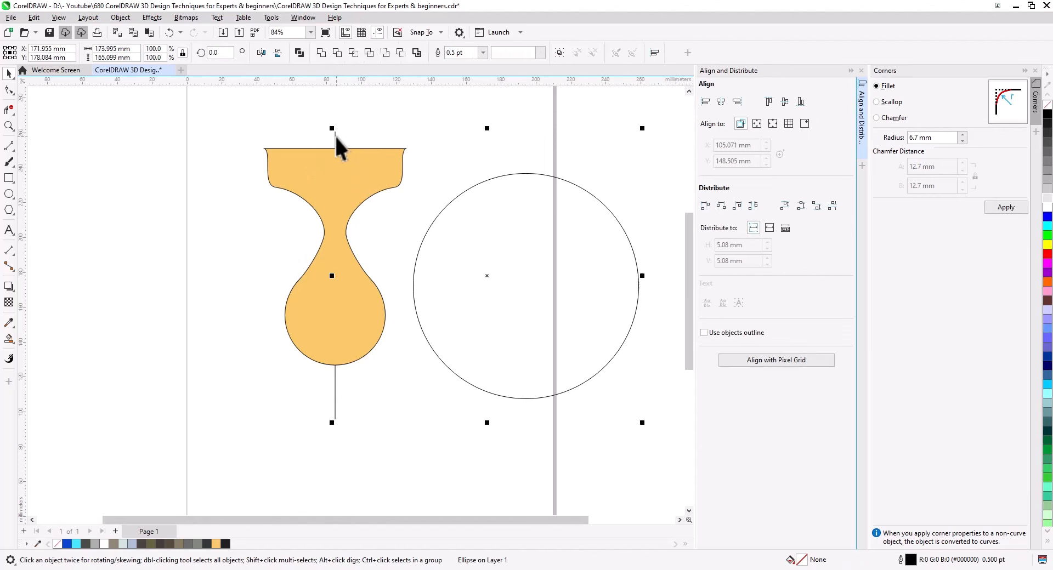
{"action": "left_click", "coordinate": [724, 103]}
{"action": "left_click", "coordinate": [462, 193]}
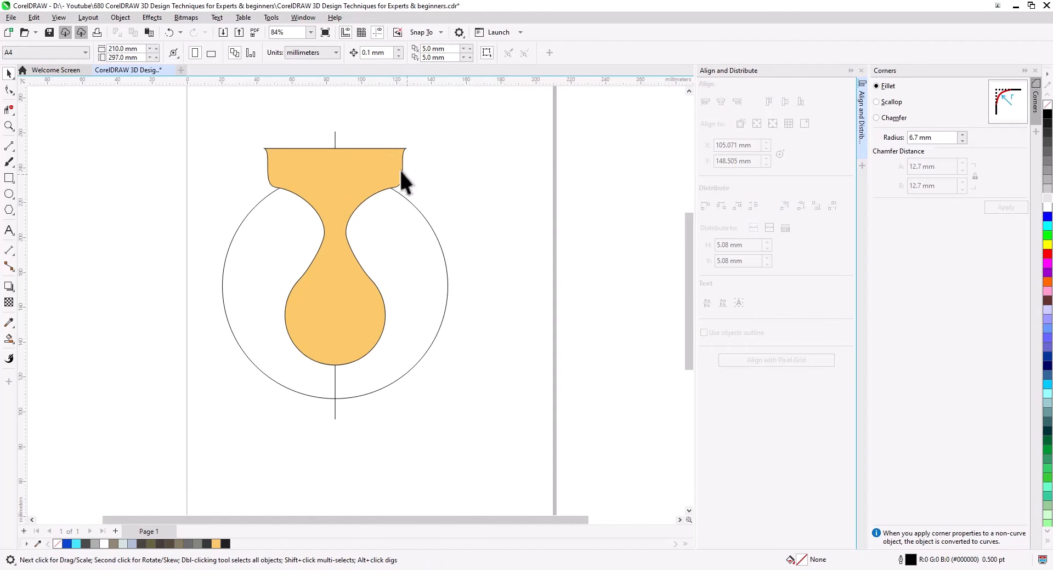
Step: Delete the centre line and paste a copy of the circle in place in front of the vase
{"action": "left_click", "coordinate": [333, 136]}
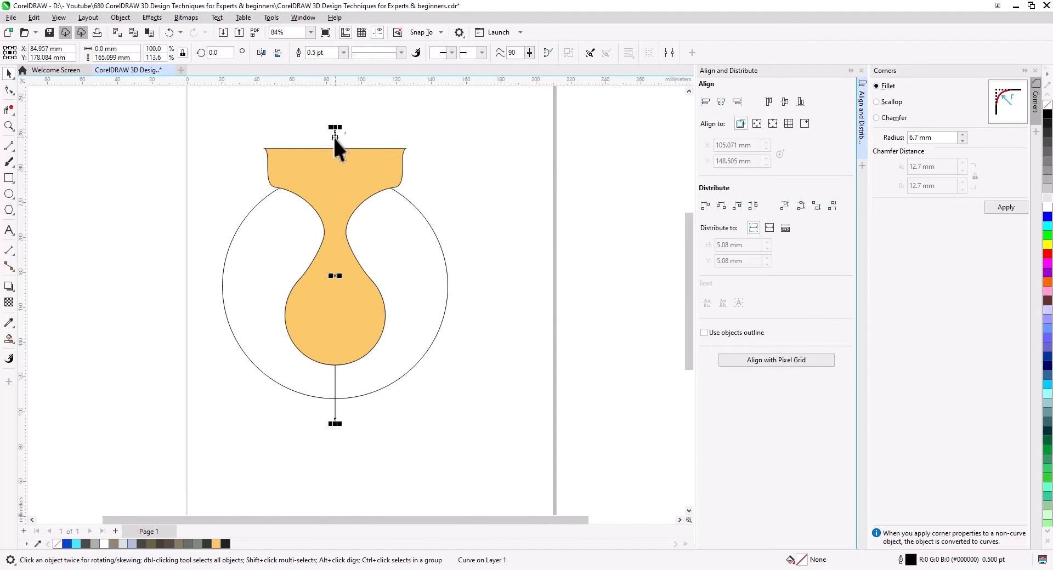
{"action": "left_click", "coordinate": [426, 258]}
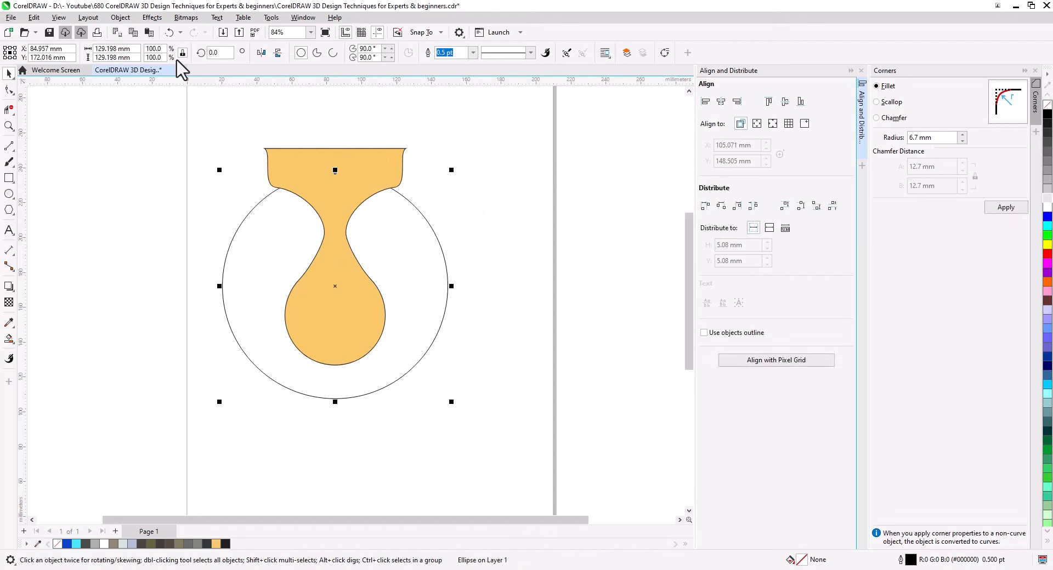
{"action": "left_click", "coordinate": [148, 32]}
{"action": "left_click", "coordinate": [435, 167]}
{"action": "left_click", "coordinate": [368, 182]}
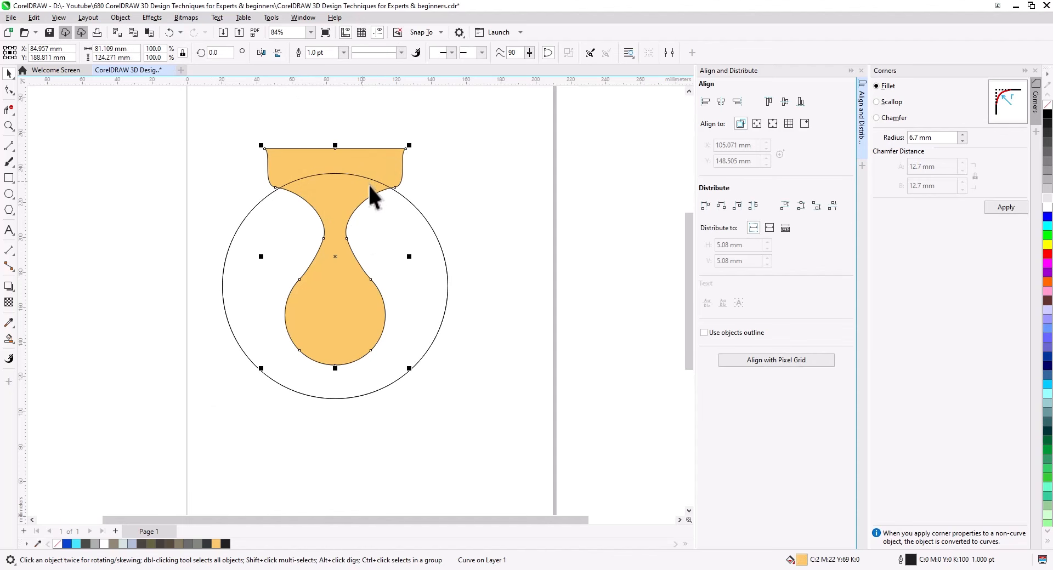
Step: Trim the front circle with the vase shape and delete the vase
{"action": "left_click", "coordinate": [373, 179], "text": "shift"}
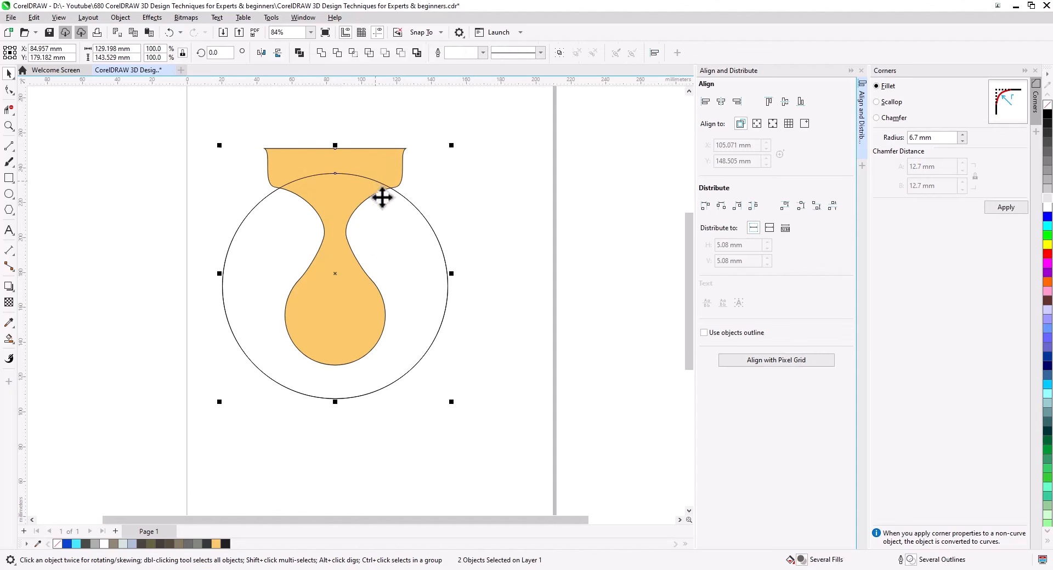
{"action": "left_click", "coordinate": [340, 55]}
{"action": "left_click", "coordinate": [472, 183]}
{"action": "left_click", "coordinate": [373, 167]}
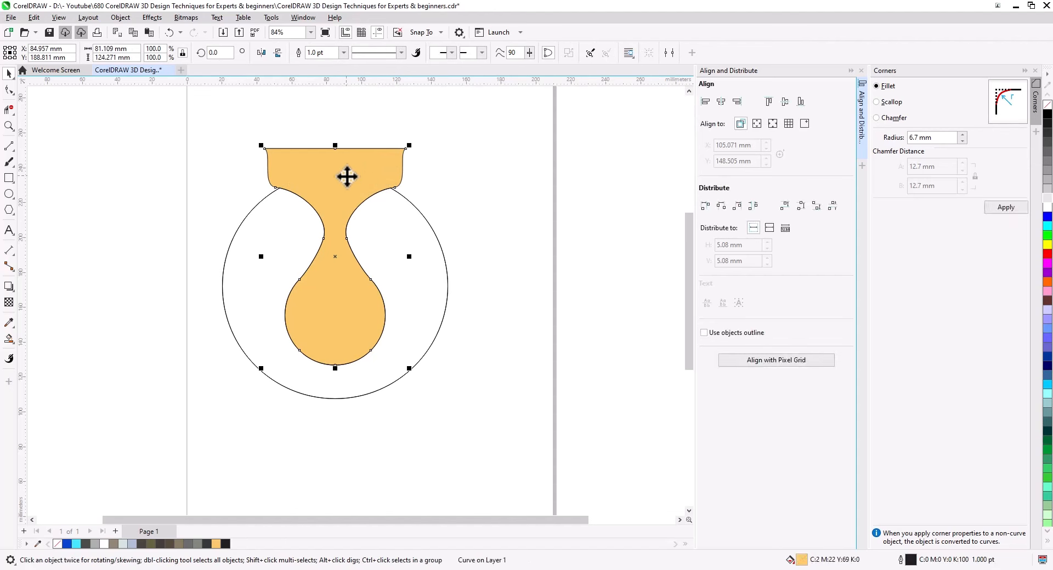
{"action": "key", "text": "Delete"}
{"action": "left_click", "coordinate": [390, 250]}
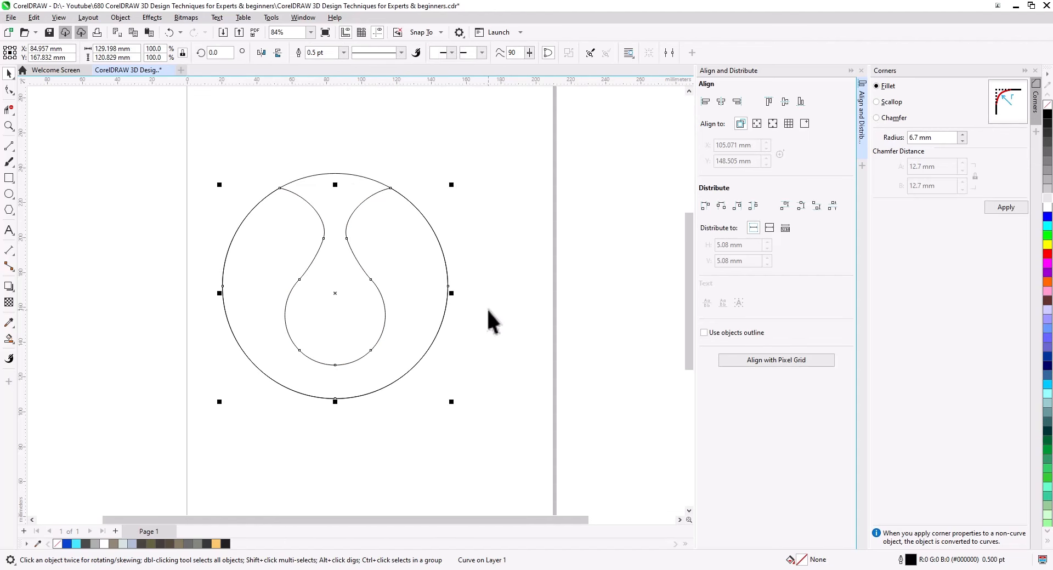
Step: Scale the full circle behind down to about 121.3 mm in diameter about its centre, and fill the trimmed circle with white
{"action": "left_click", "coordinate": [329, 187]}
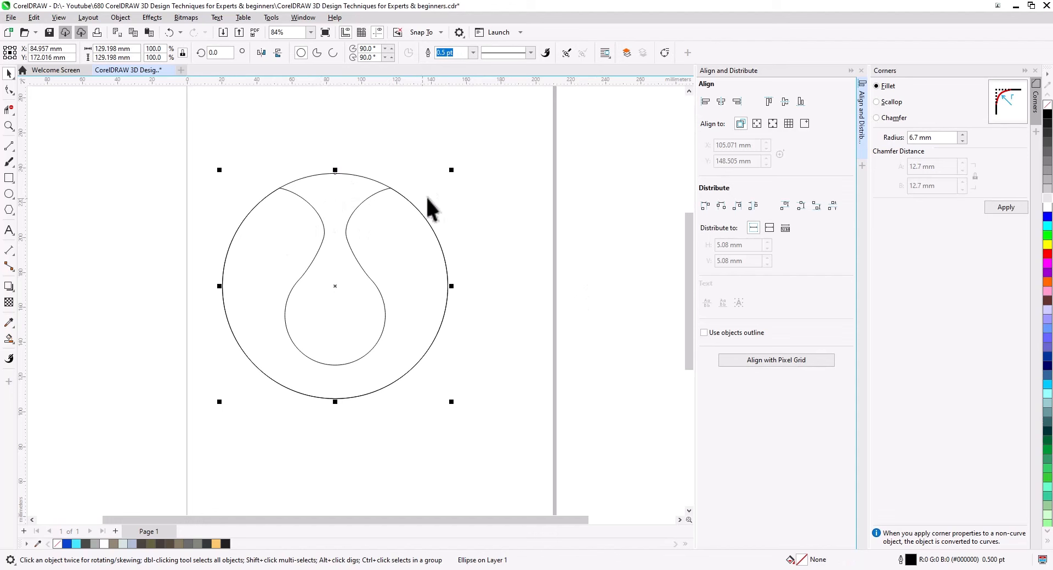
{"action": "left_click_drag", "start_coordinate": [451, 170], "coordinate": [448, 177]}
{"action": "left_click", "coordinate": [416, 215]}
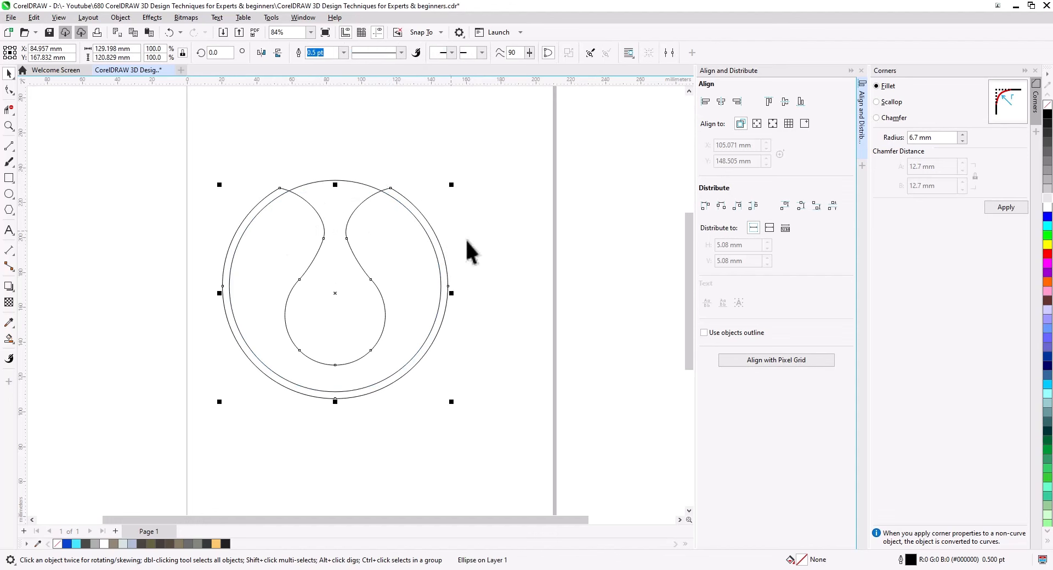
{"action": "left_click", "coordinate": [1046, 209]}
{"action": "left_click", "coordinate": [554, 233]}
Step: Apply an elliptical fountain fill to the full circle, with its centre near the top of the vase opening
{"action": "left_click", "coordinate": [339, 187]}
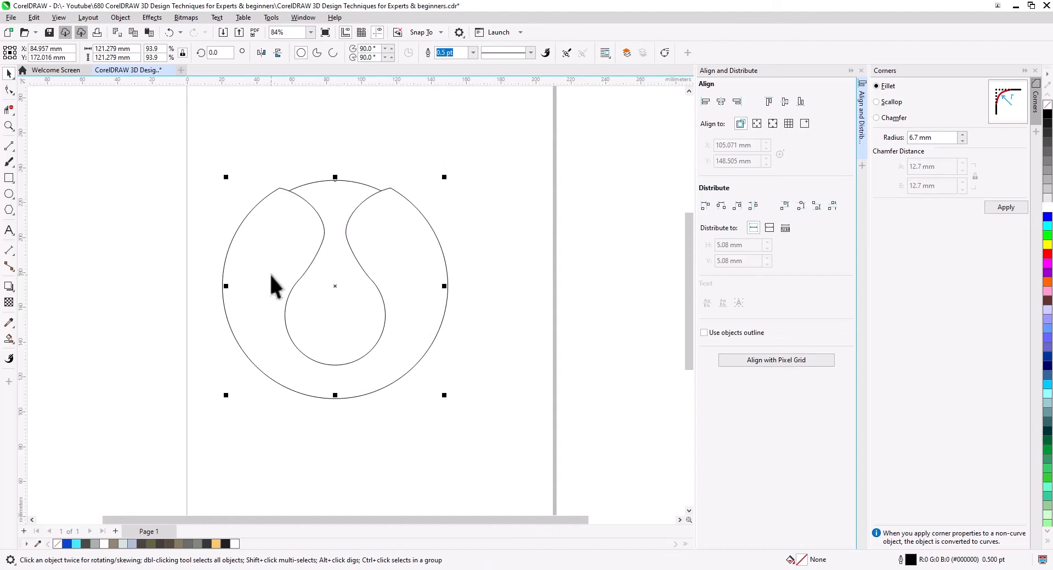
{"action": "left_click", "coordinate": [10, 341]}
{"action": "left_click", "coordinate": [50, 340]}
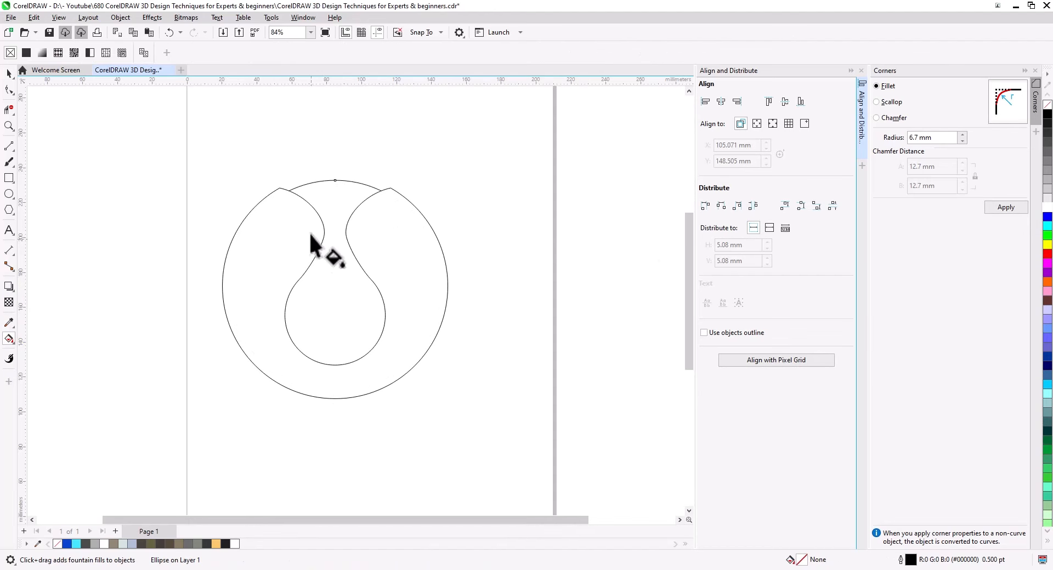
{"action": "left_click_drag", "start_coordinate": [324, 202], "coordinate": [343, 278]}
{"action": "left_click", "coordinate": [195, 52]}
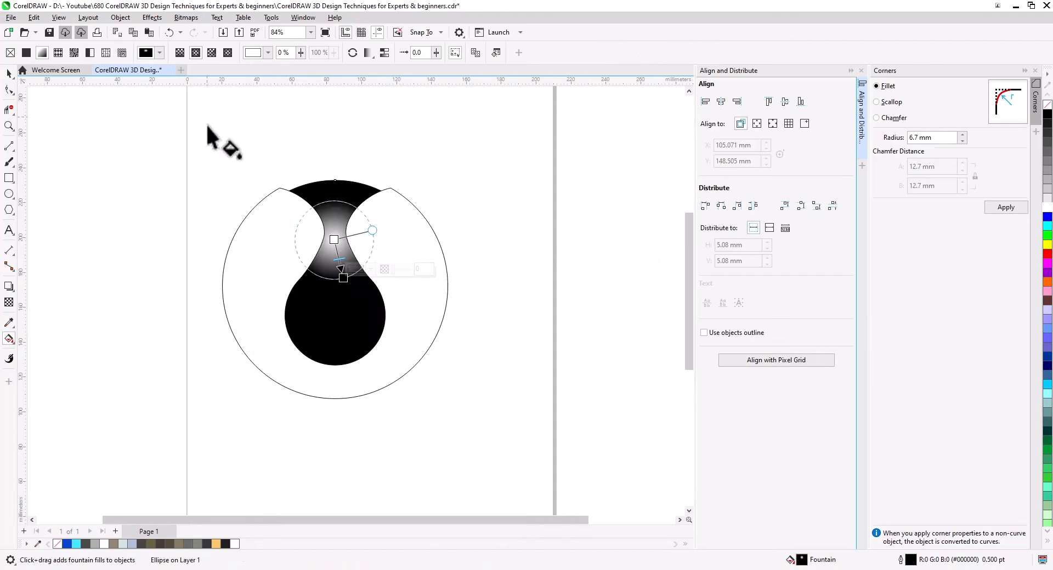
{"action": "left_click_drag", "start_coordinate": [325, 207], "coordinate": [316, 198]}
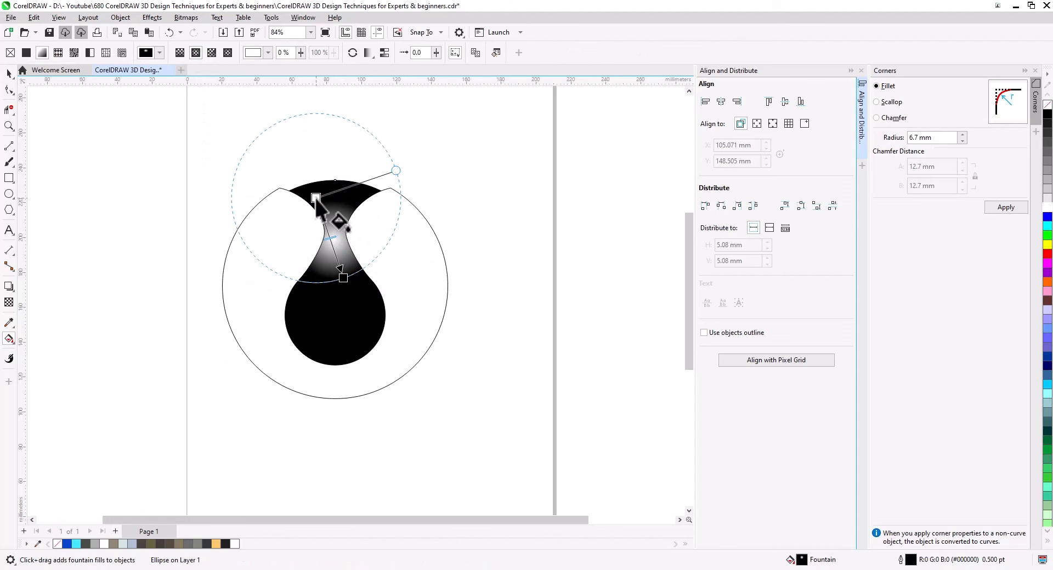
Step: Recolour the circle's fountain fill from light cyan at the centre to blue at the edge, and shift the centre slightly up
{"action": "left_click_drag", "start_coordinate": [78, 543], "coordinate": [316, 198]}
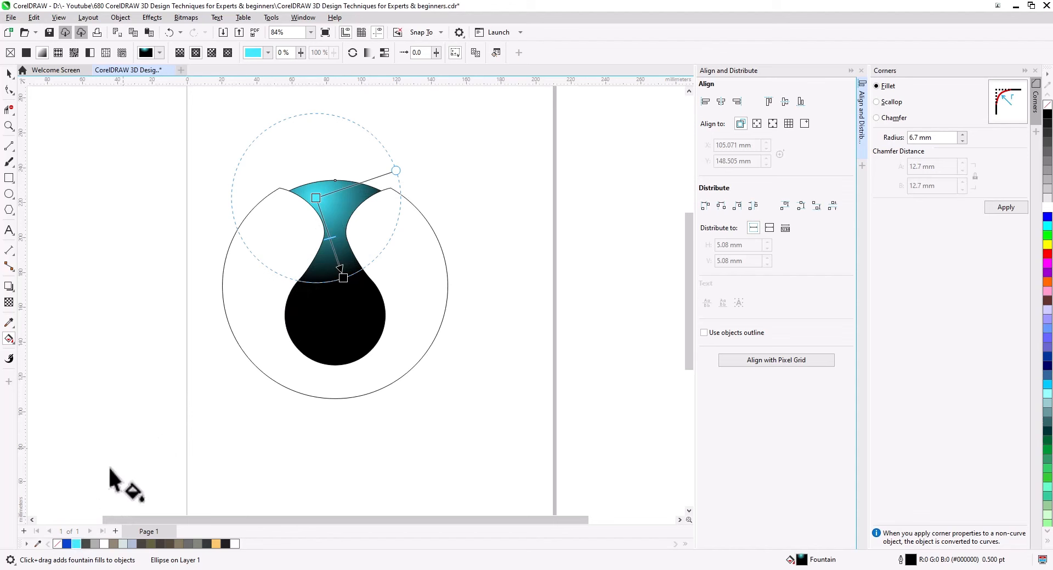
{"action": "left_click", "coordinate": [73, 543]}
{"action": "left_click_drag", "start_coordinate": [66, 546], "coordinate": [344, 279]}
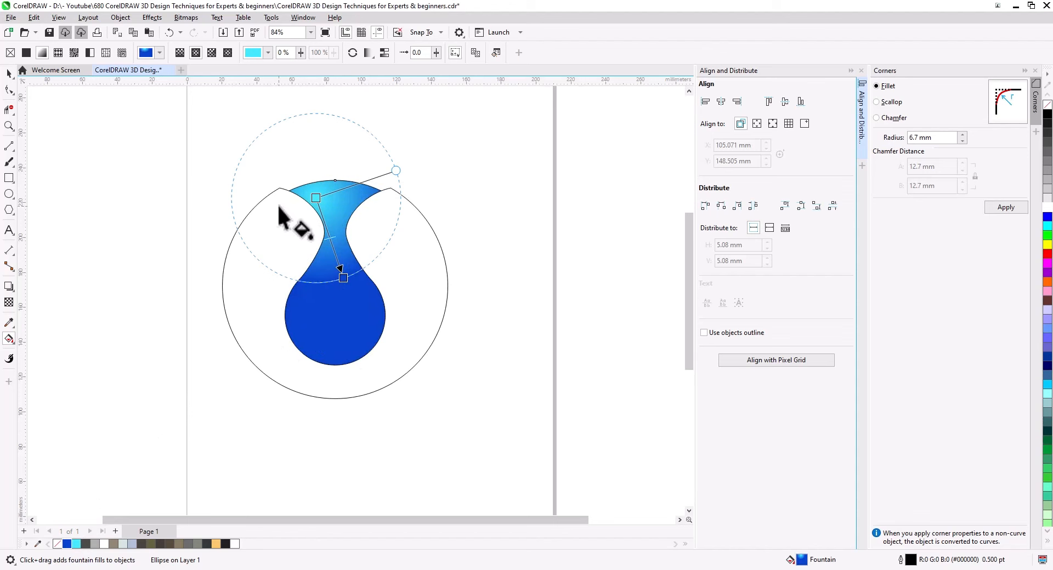
{"action": "left_click_drag", "start_coordinate": [313, 200], "coordinate": [313, 189]}
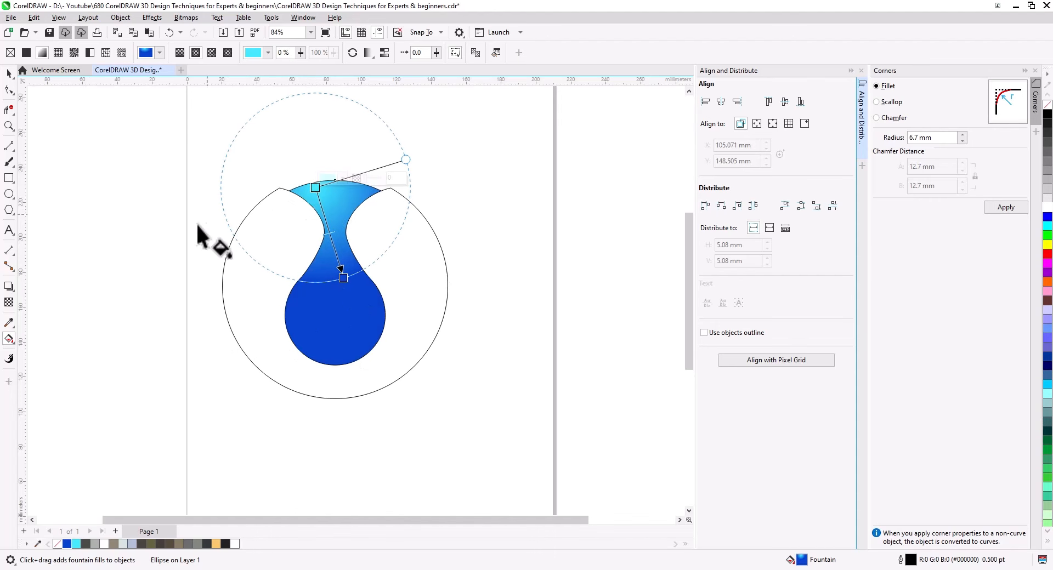
Step: Remove the outline from the gradient-filled circle
{"action": "left_click", "coordinate": [9, 74]}
{"action": "key", "text": "Escape"}
{"action": "left_click_drag", "start_coordinate": [280, 292], "coordinate": [375, 317]}
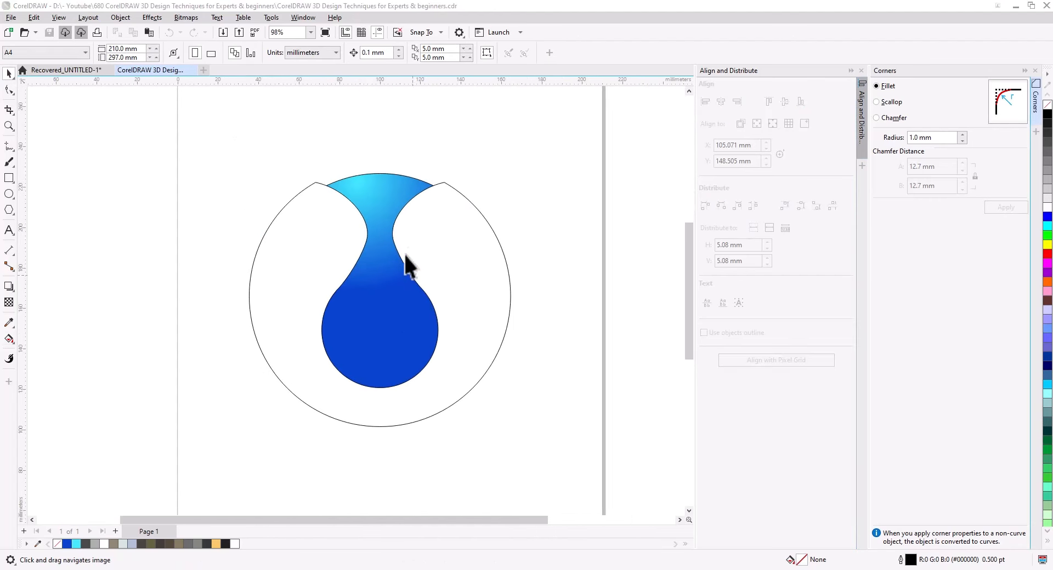
{"action": "left_click", "coordinate": [377, 176]}
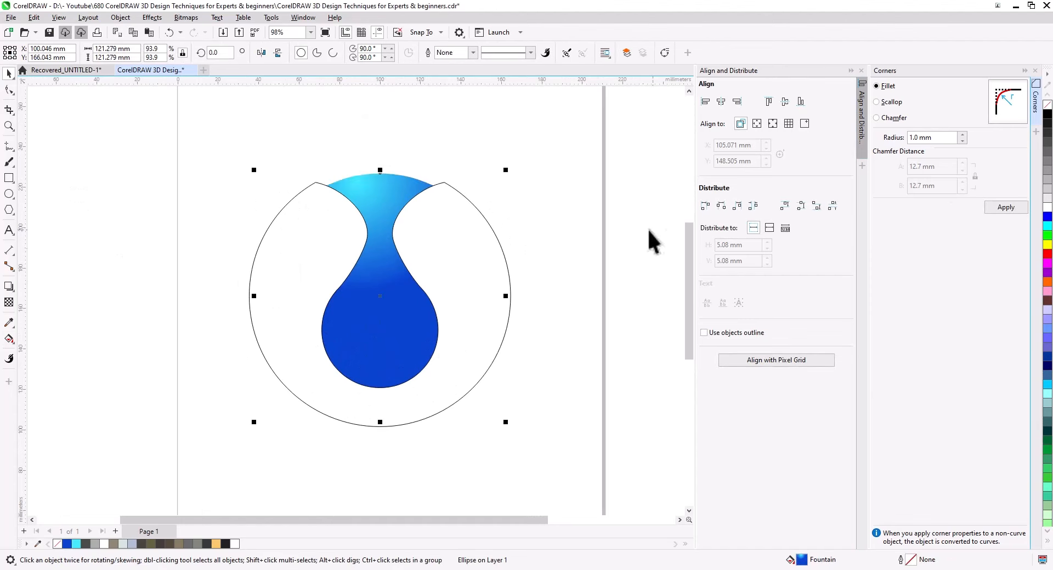
Step: Add a one-step outside contour with a 2.54 mm offset to the white trimmed circle
{"action": "left_click", "coordinate": [469, 230]}
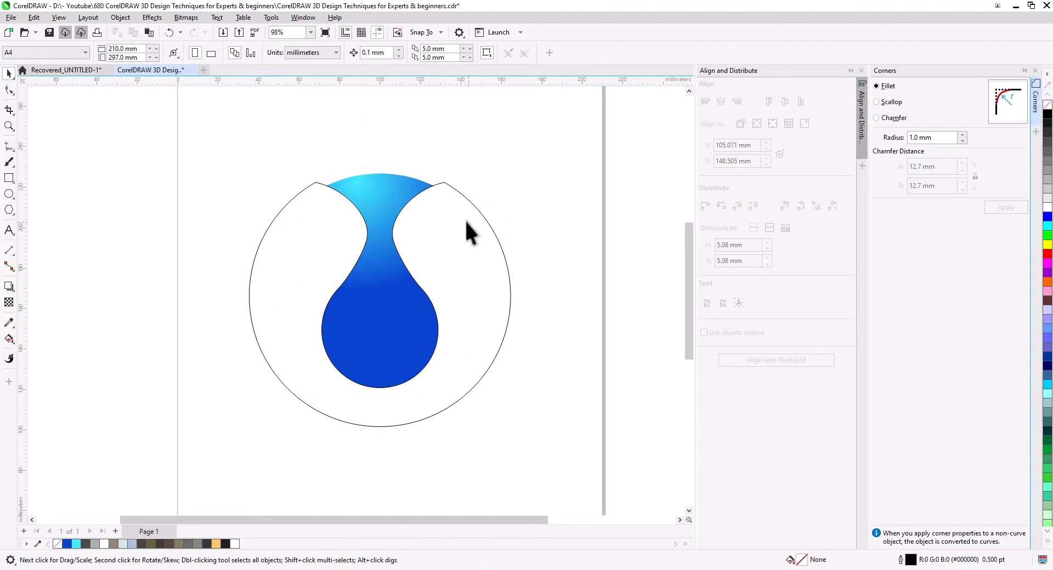
{"action": "left_click", "coordinate": [10, 288]}
{"action": "left_click", "coordinate": [41, 300]}
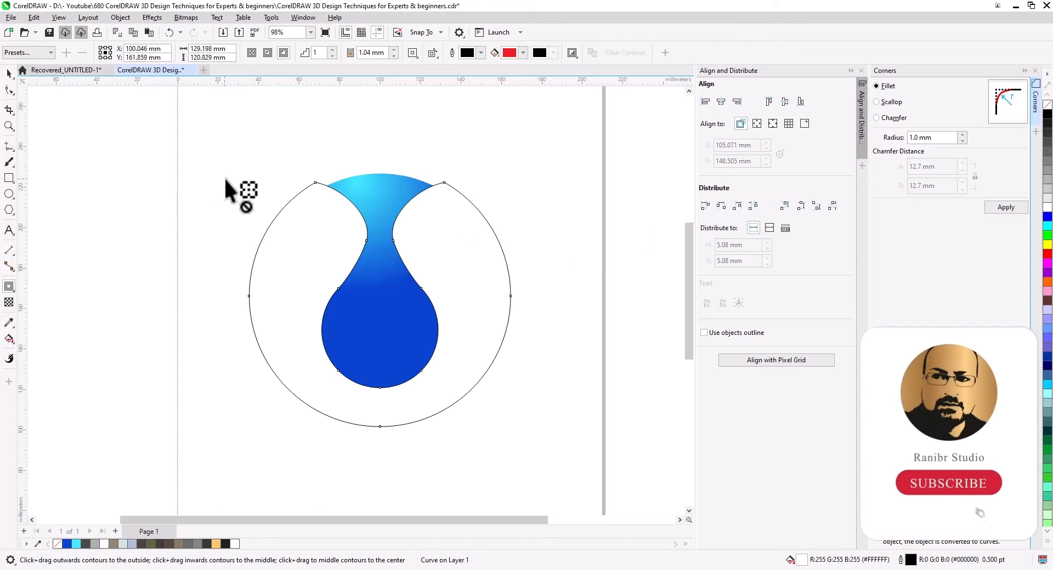
{"action": "left_click", "coordinate": [283, 53]}
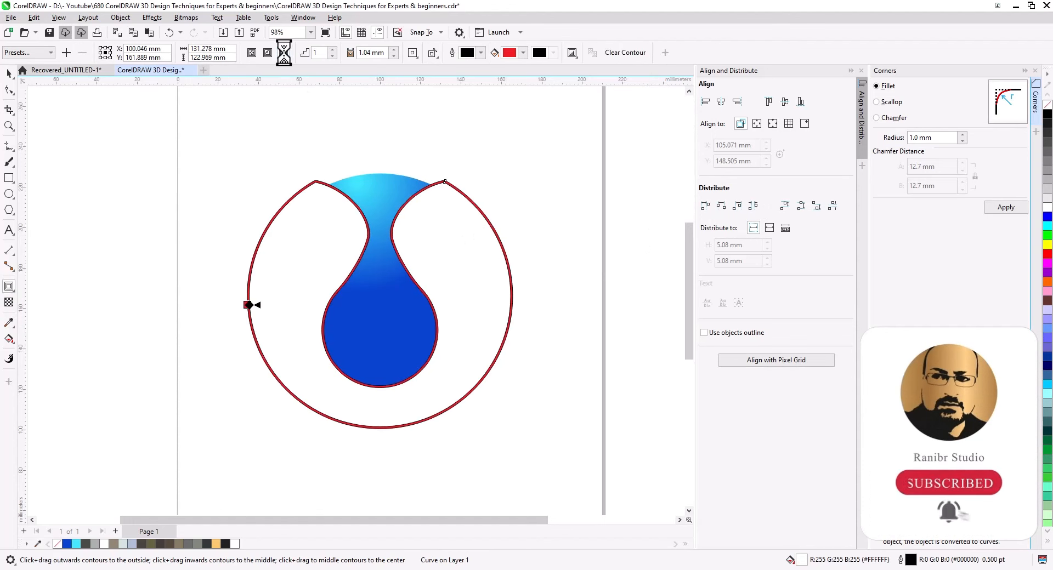
{"action": "left_click", "coordinate": [394, 49]}
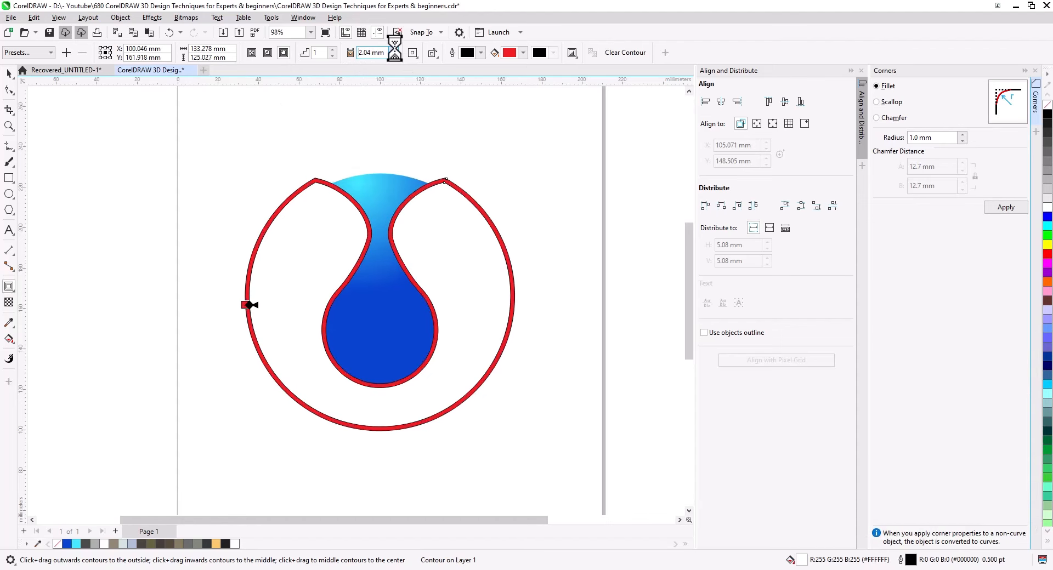
{"action": "left_click", "coordinate": [395, 49]}
Step: Break the contour apart from the white trimmed circle
{"action": "left_click", "coordinate": [9, 73]}
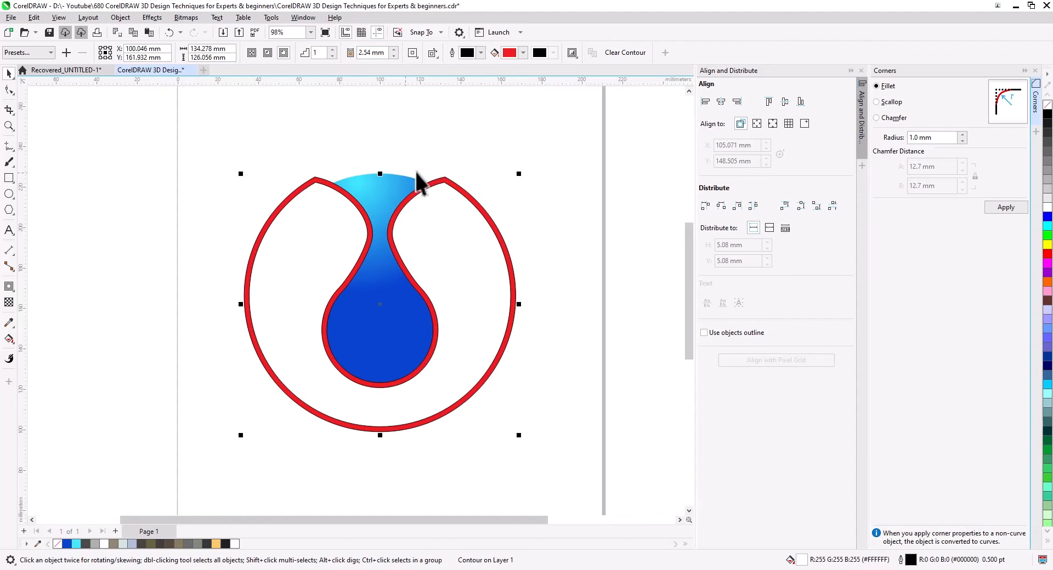
{"action": "right_click", "coordinate": [448, 178]}
{"action": "left_click", "coordinate": [471, 184]}
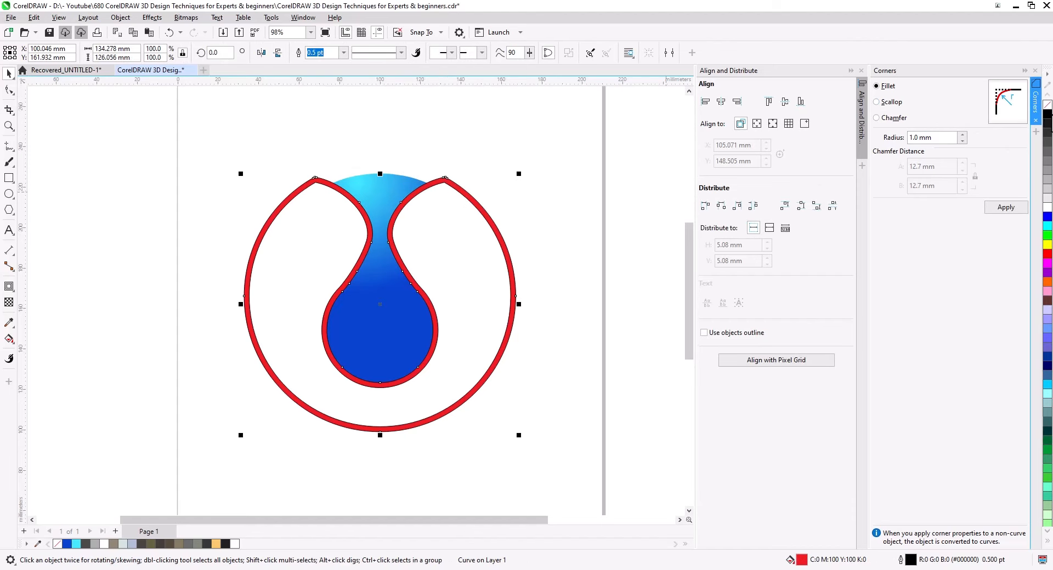
Step: Fill the separated contour shape with black and remove its outline
{"action": "left_click", "coordinate": [1048, 114]}
{"action": "left_click", "coordinate": [1035, 71]}
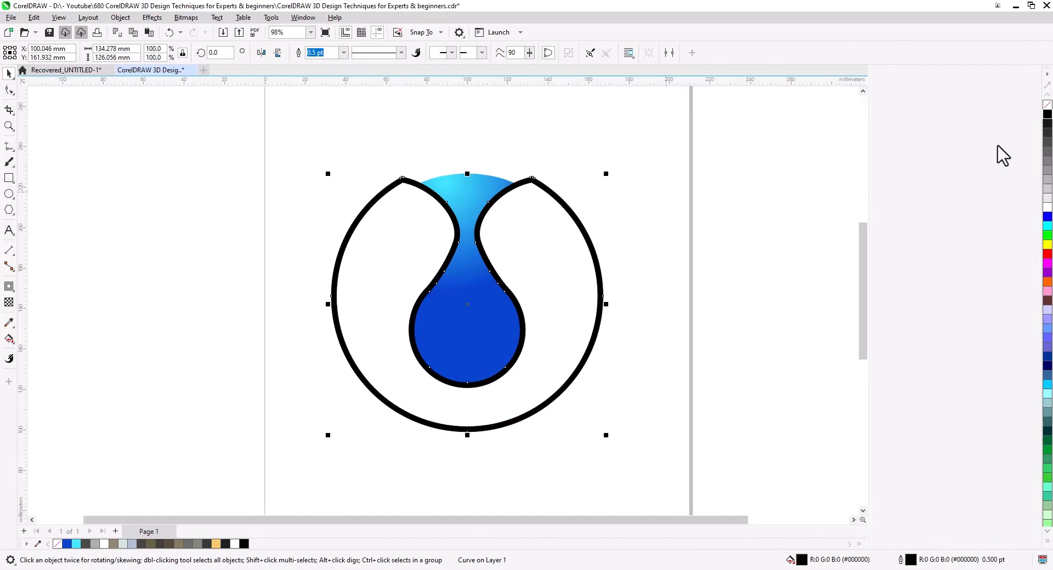
{"action": "right_click", "coordinate": [1048, 107]}
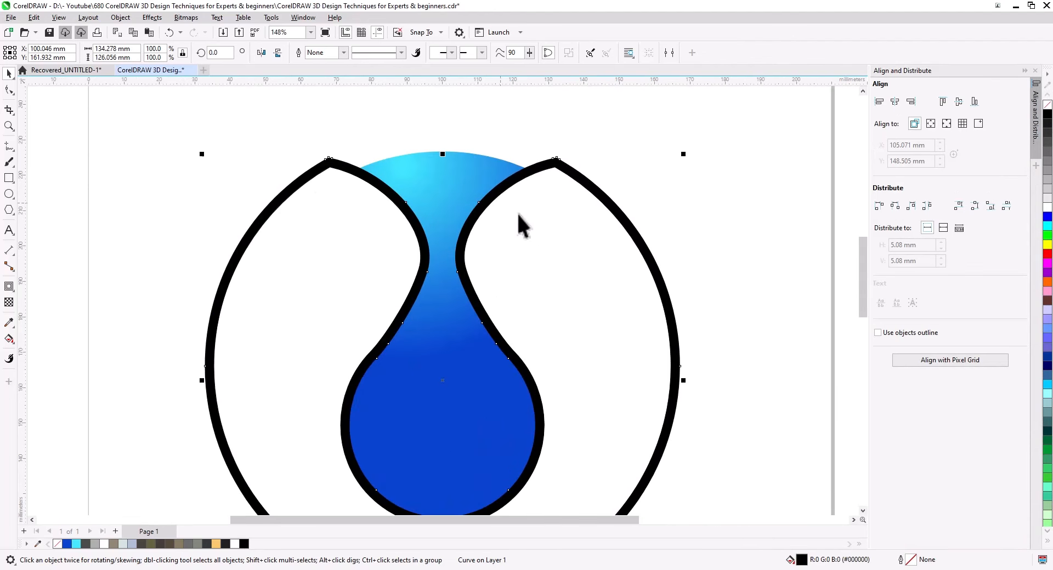
Step: Set the black contour shape's transparency merge mode to Overlay
{"action": "scroll", "coordinate": [515, 216], "scroll_direction": "up", "scroll_amount": 2}
{"action": "scroll", "coordinate": [550, 214], "scroll_direction": "down", "scroll_amount": 1}
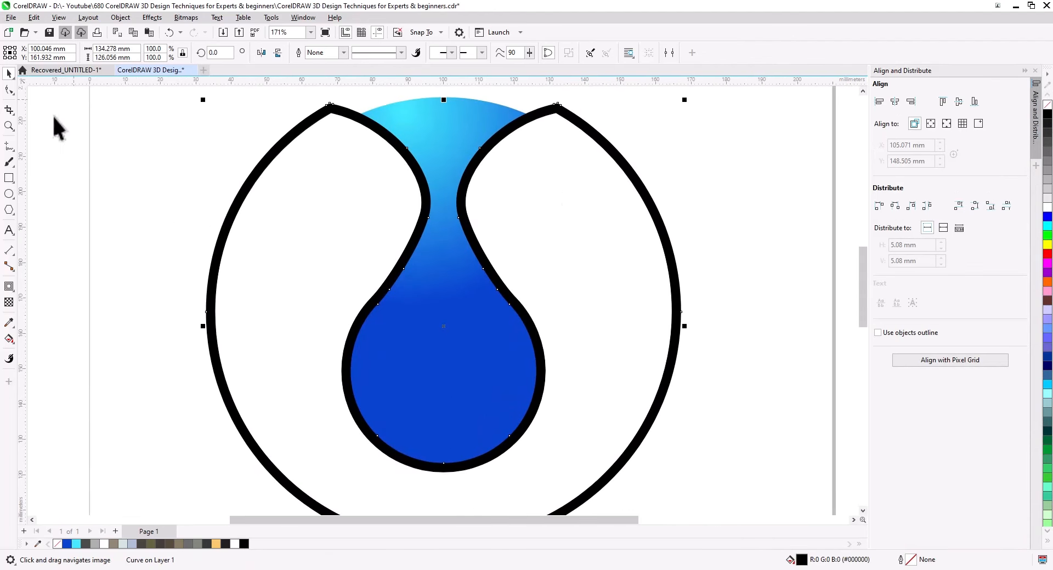
{"action": "left_click", "coordinate": [3, 297]}
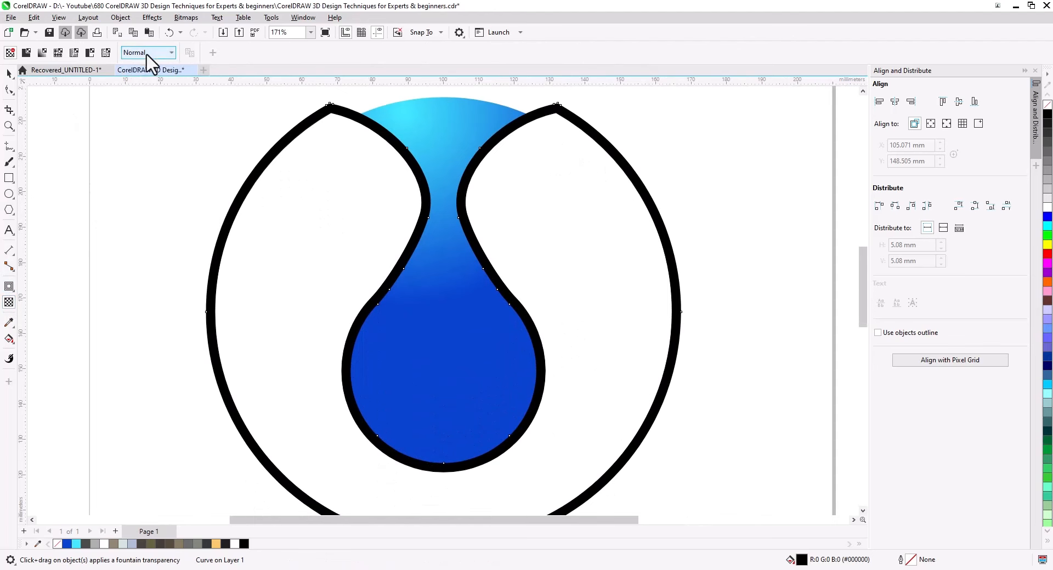
{"action": "left_click", "coordinate": [147, 54]}
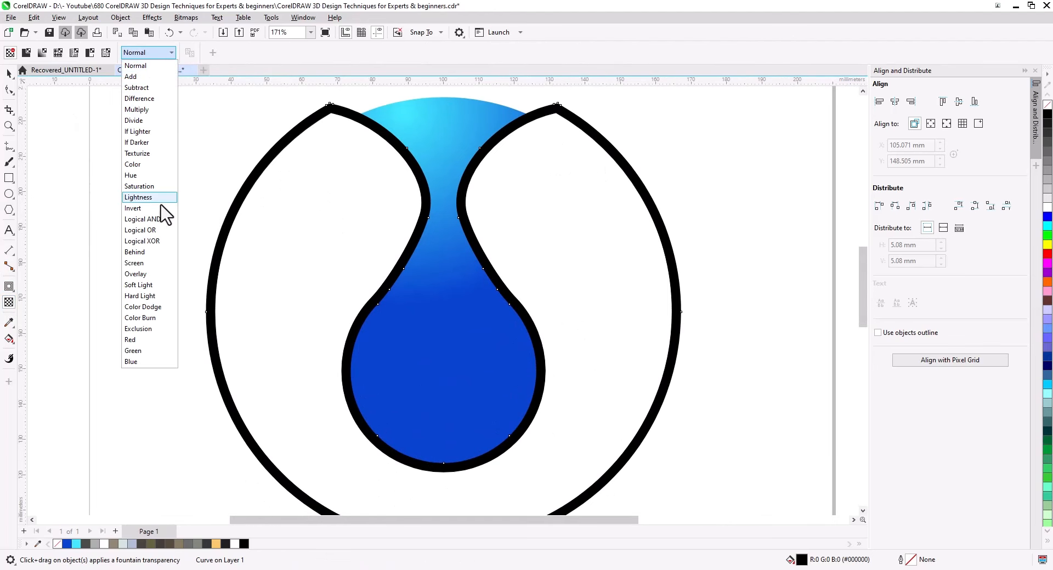
{"action": "left_click", "coordinate": [163, 274]}
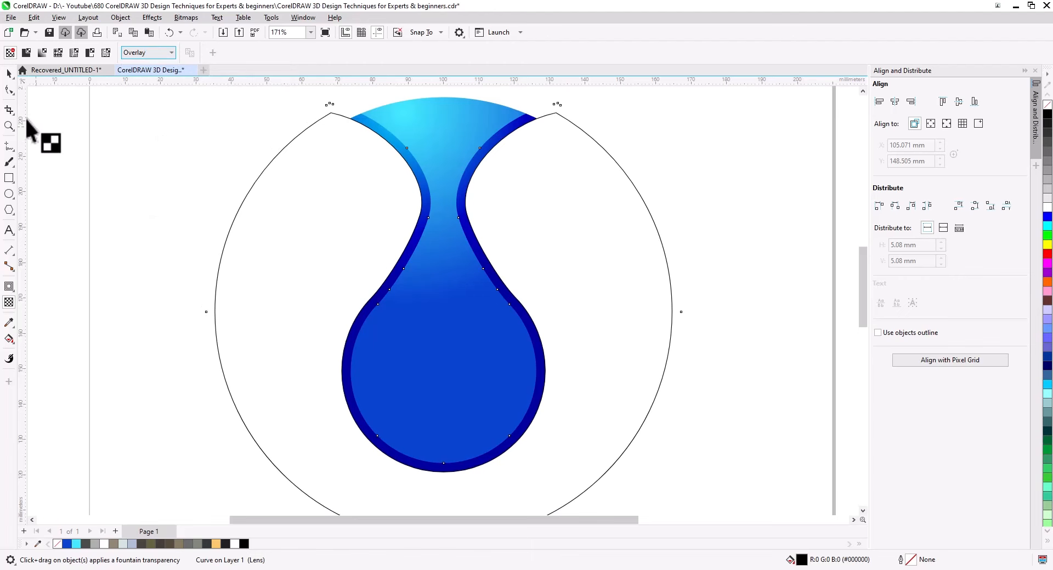
{"action": "left_click", "coordinate": [9, 73]}
Step: Apply a Gaussian Blur with a radius of 36.9 to the black contour shape
{"action": "scroll", "coordinate": [269, 238], "scroll_direction": "down", "scroll_amount": 1}
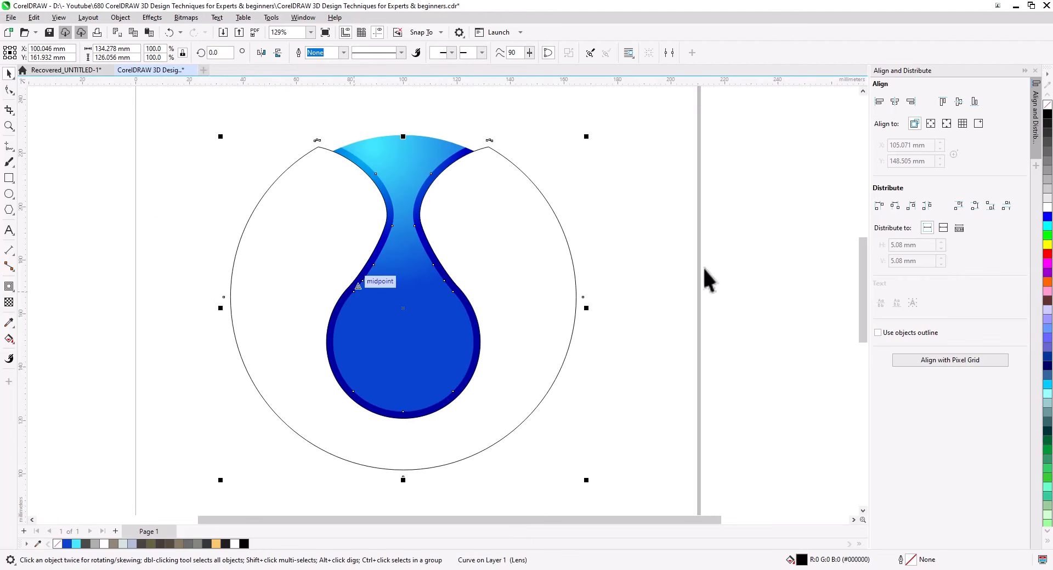
{"action": "left_click", "coordinate": [185, 17]}
{"action": "mouse_move", "coordinate": [151, 17]}
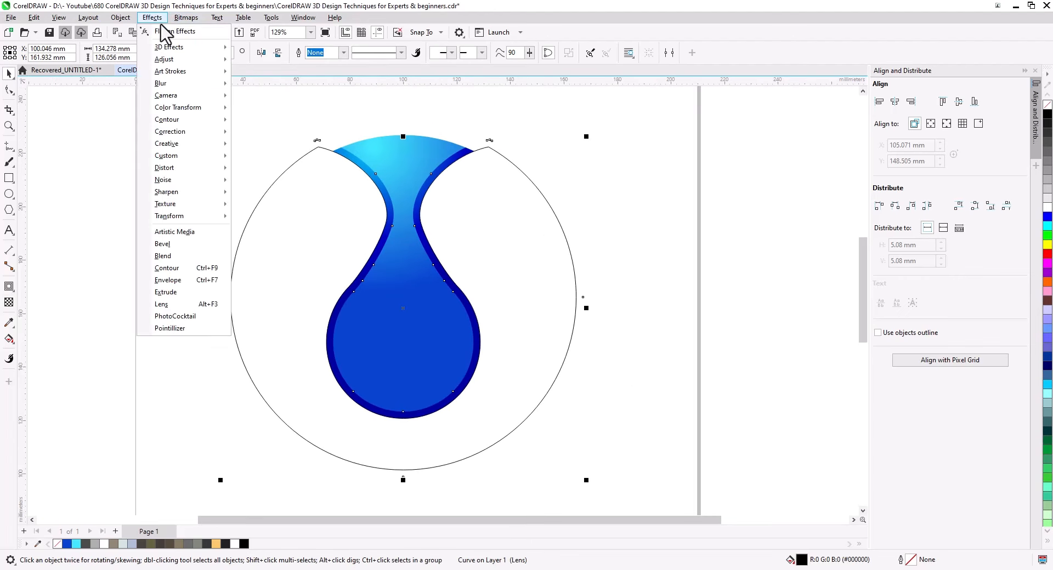
{"action": "mouse_move", "coordinate": [199, 172]}
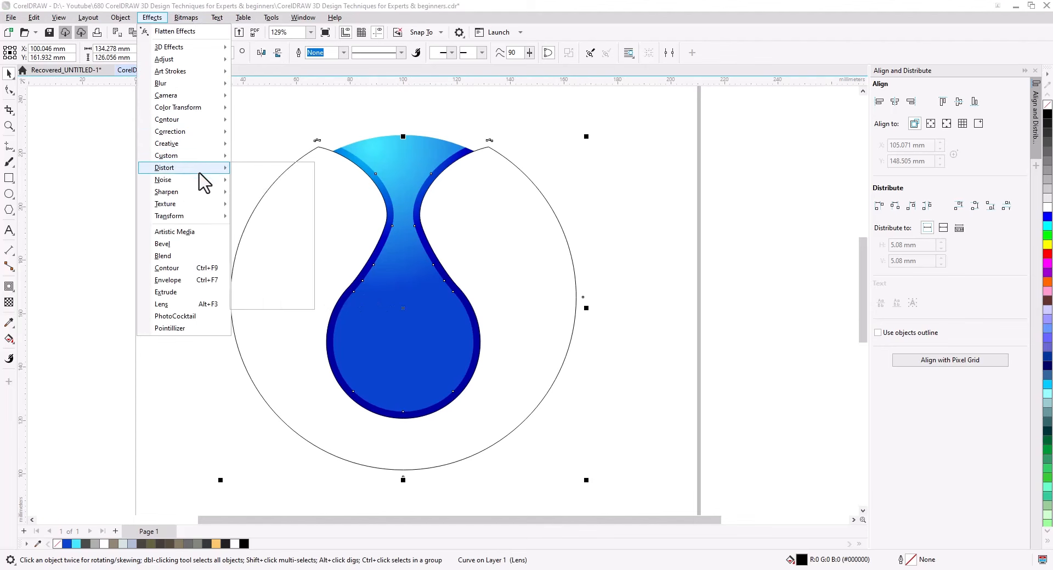
{"action": "mouse_move", "coordinate": [189, 84]}
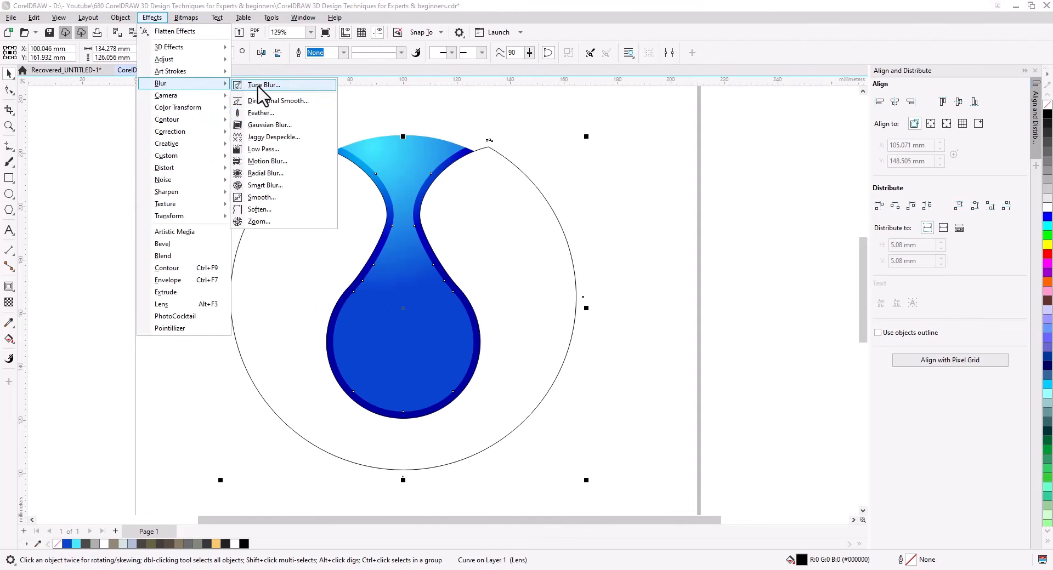
{"action": "left_click", "coordinate": [285, 137]}
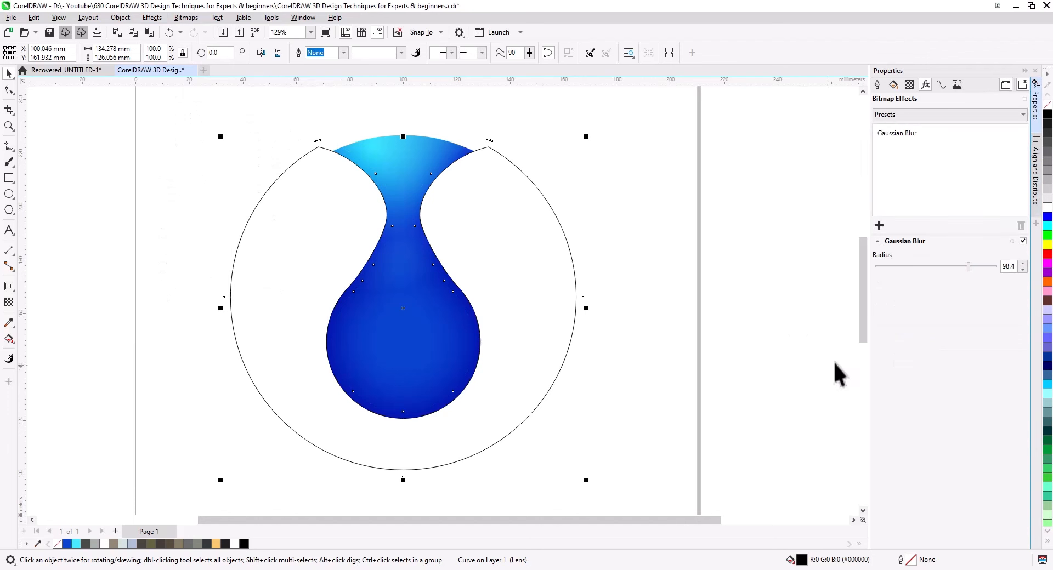
{"action": "left_click", "coordinate": [933, 267]}
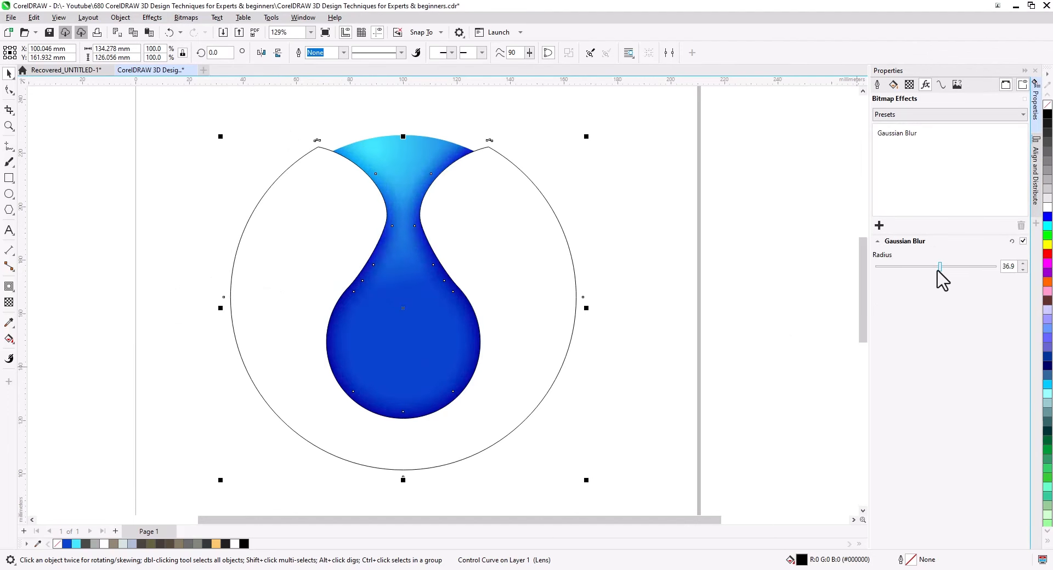
Step: PowerClip the blurred contour shadow inside the gradient-filled circle
{"action": "right_click", "coordinate": [453, 158]}
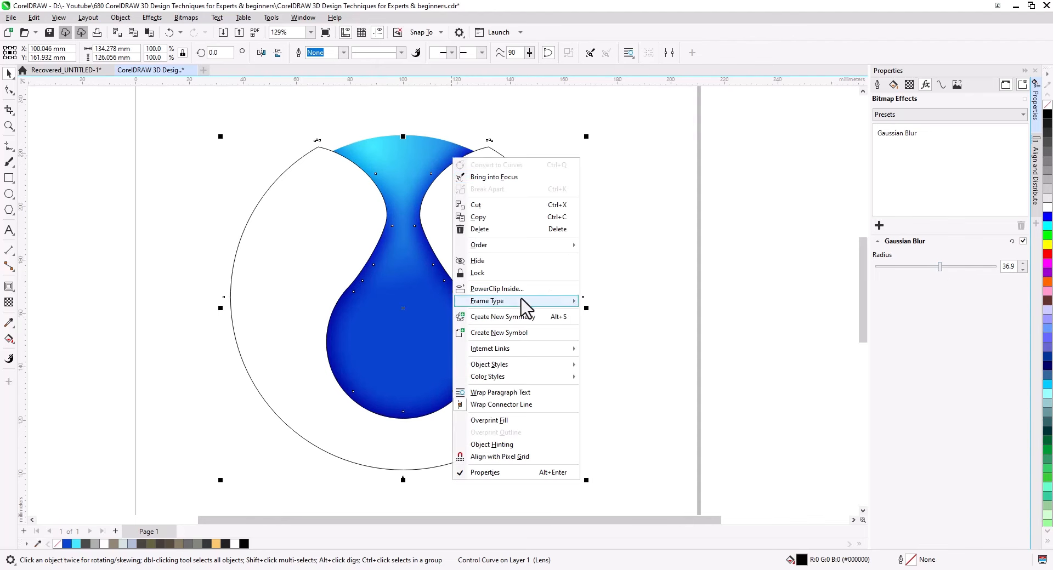
{"action": "left_click", "coordinate": [483, 270]}
{"action": "left_click", "coordinate": [399, 145]}
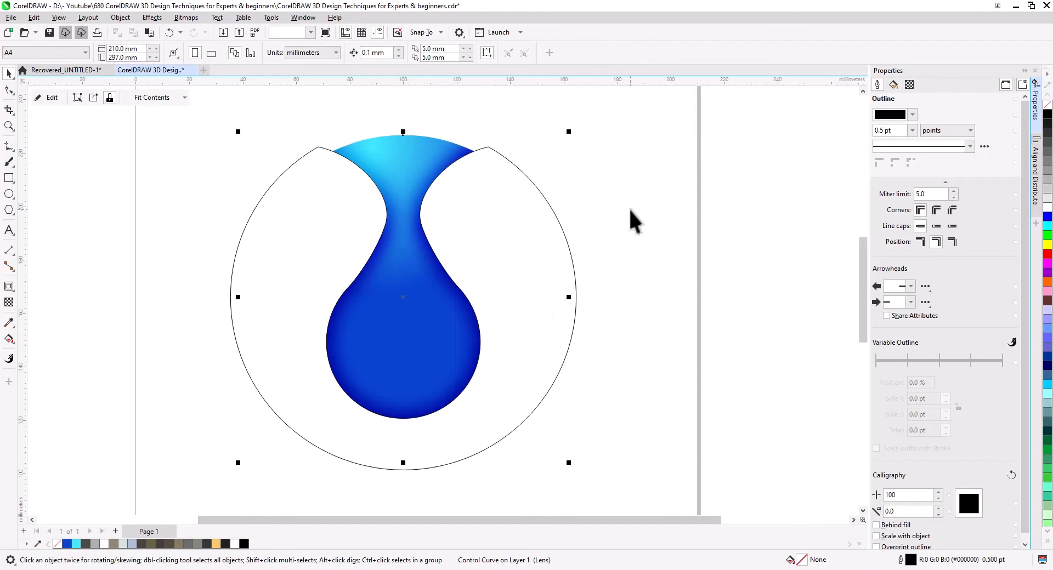
{"action": "left_click", "coordinate": [618, 276]}
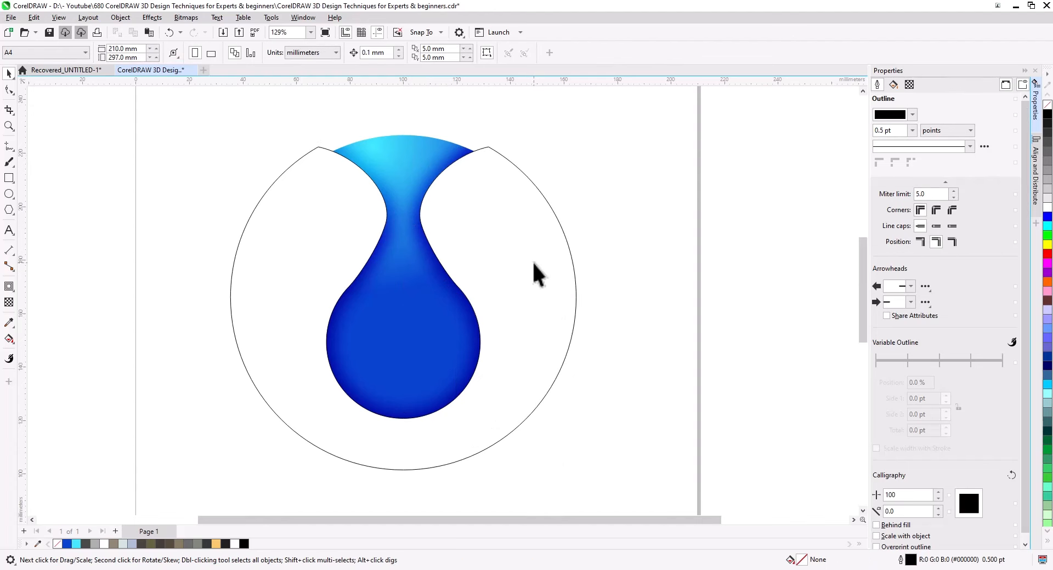
Step: Open the gradient circle's PowerClip contents and convert the blurred shadow to a 300 dpi RGB bitmap with a transparent background
{"action": "left_click", "coordinate": [403, 147]}
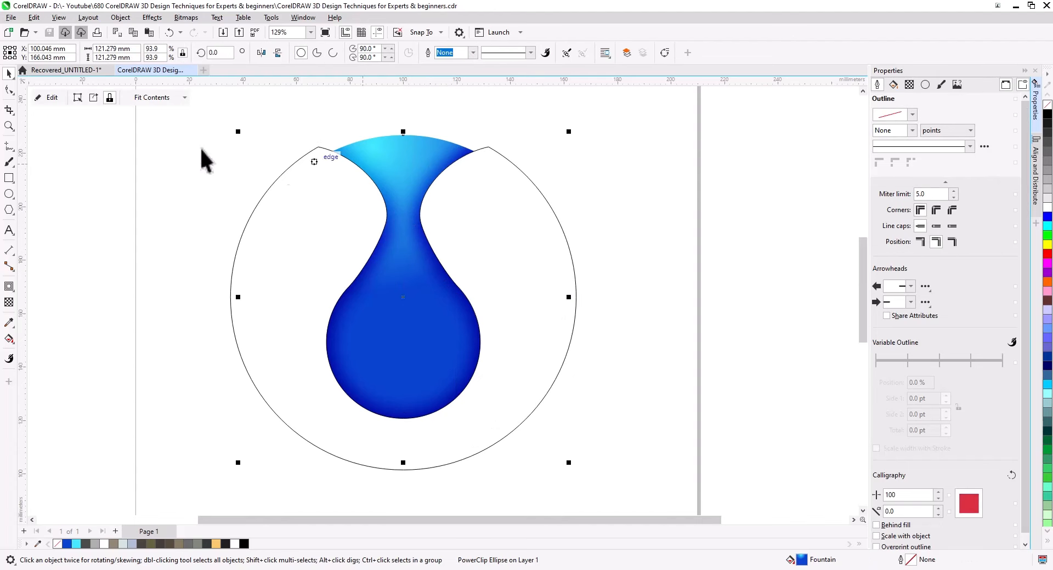
{"action": "left_click", "coordinate": [52, 98]}
{"action": "left_click", "coordinate": [442, 162]}
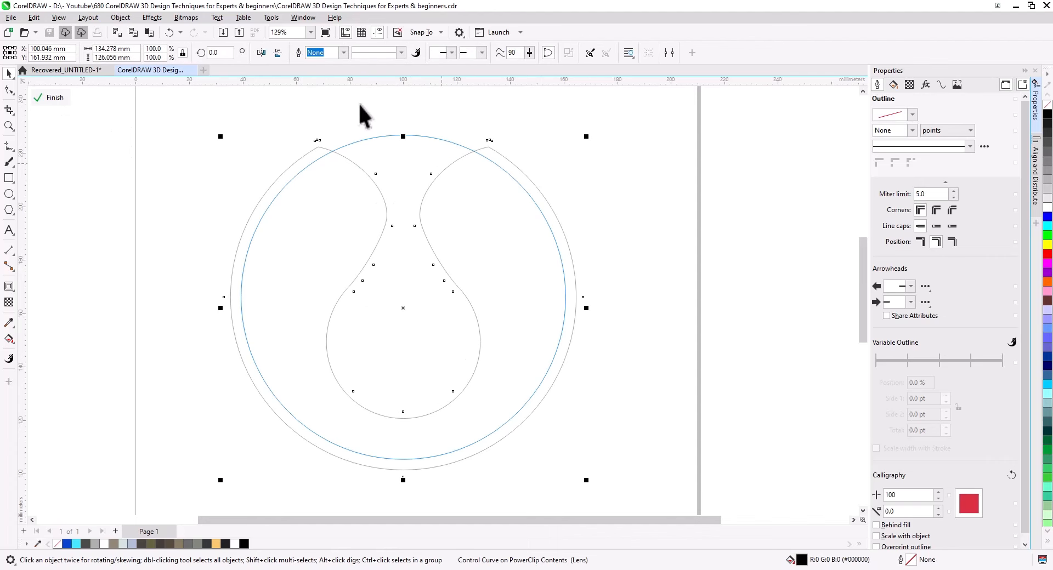
{"action": "left_click", "coordinate": [186, 18]}
{"action": "left_click", "coordinate": [206, 32]}
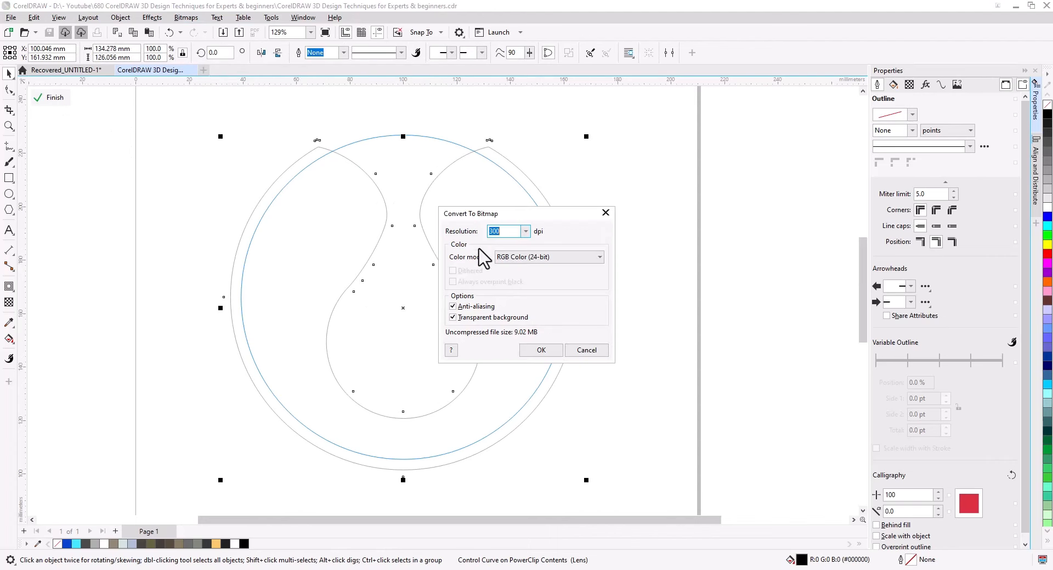
{"action": "left_click", "coordinate": [540, 351]}
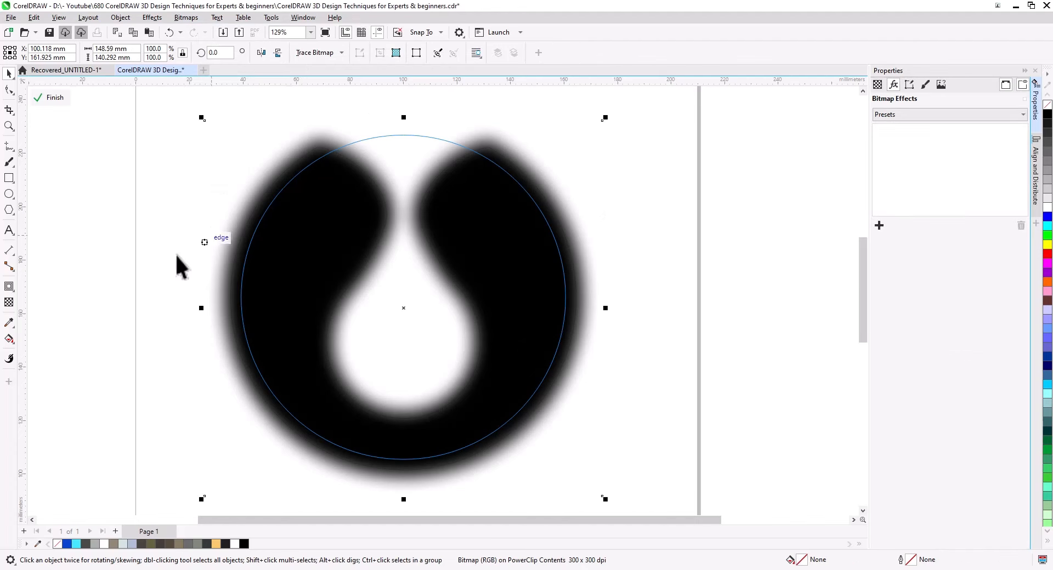
Step: Set the shadow bitmap's transparency merge mode to Overlay and finish editing the PowerClip
{"action": "left_click", "coordinate": [8, 302]}
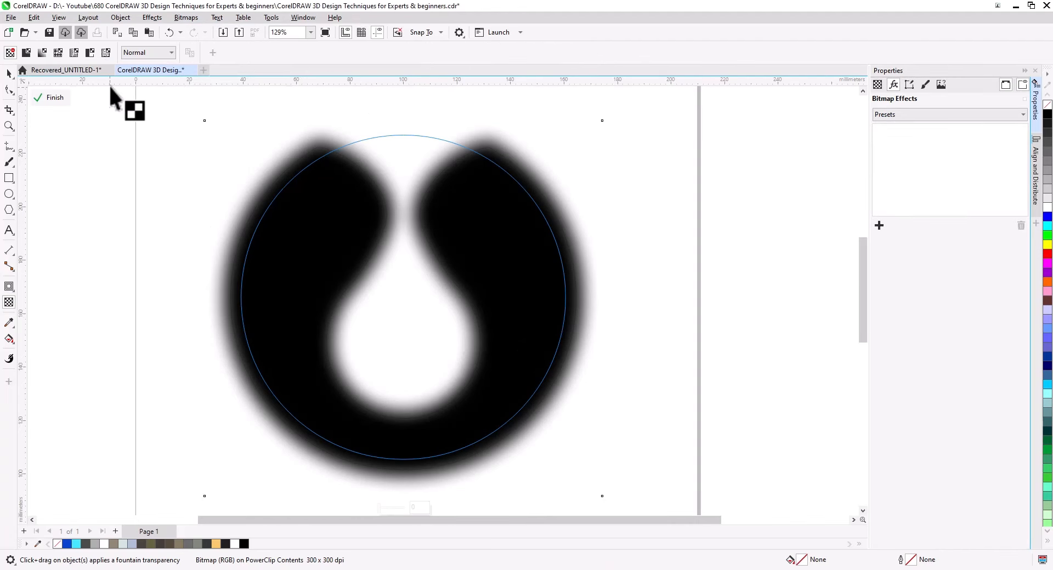
{"action": "left_click", "coordinate": [154, 55]}
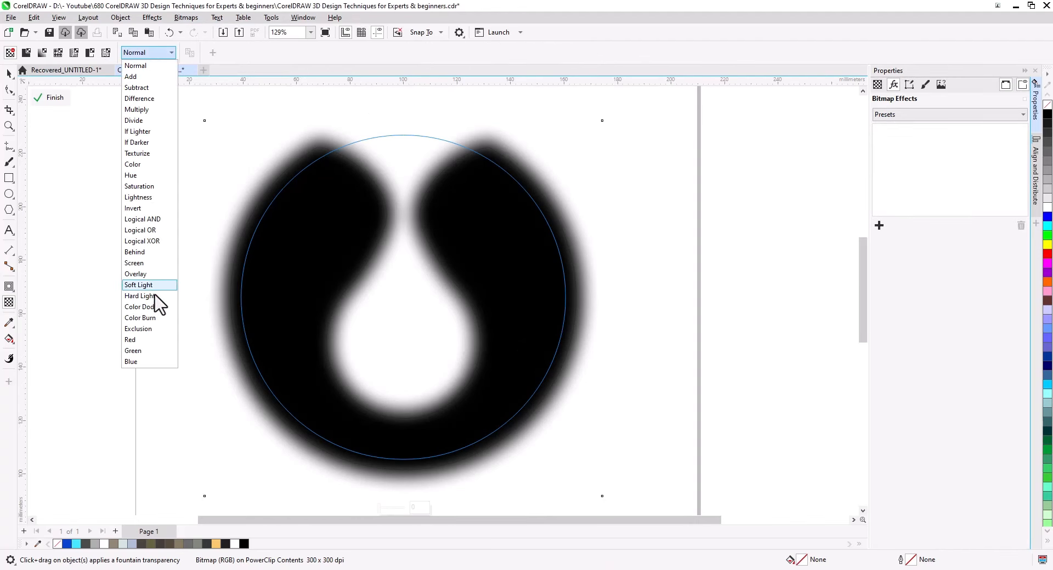
{"action": "left_click", "coordinate": [156, 274]}
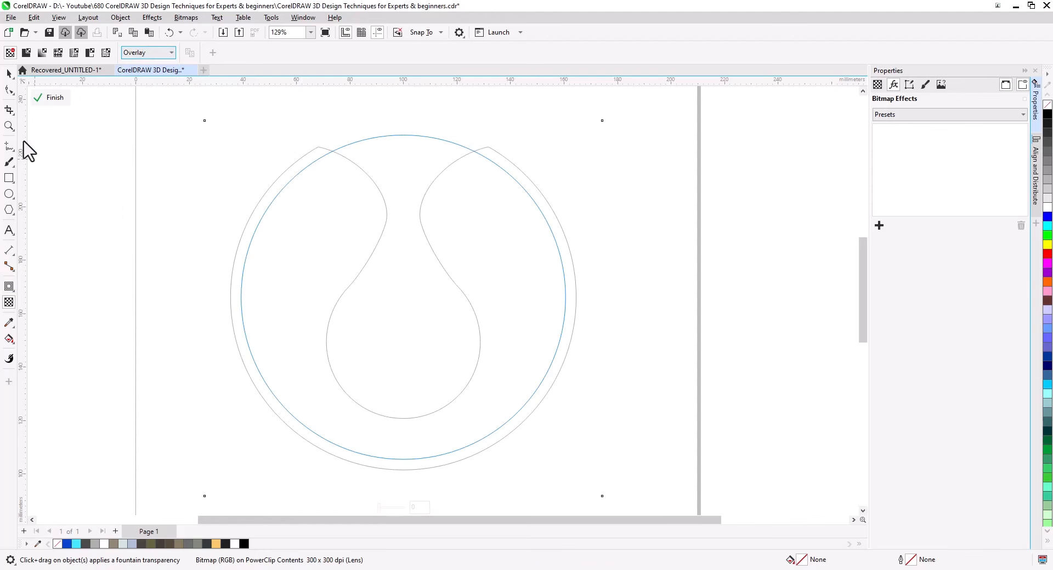
{"action": "left_click", "coordinate": [5, 76]}
{"action": "left_click", "coordinate": [43, 99]}
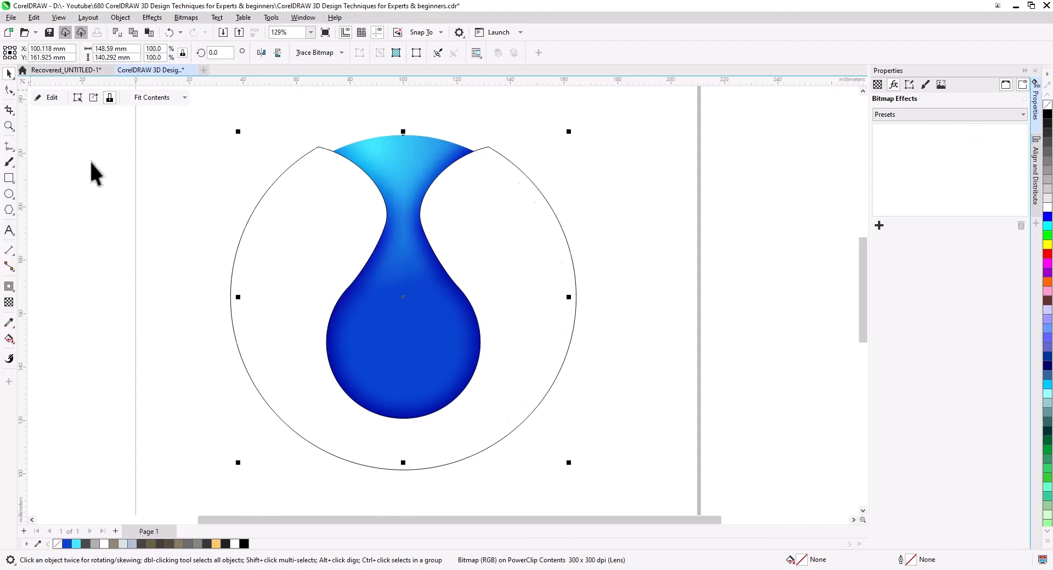
{"action": "left_click", "coordinate": [139, 284]}
Step: Add an inside contour with a 2.54 mm offset to the white vase-trimmed circle and break it apart
{"action": "left_click_drag", "start_coordinate": [480, 317], "coordinate": [508, 312]}
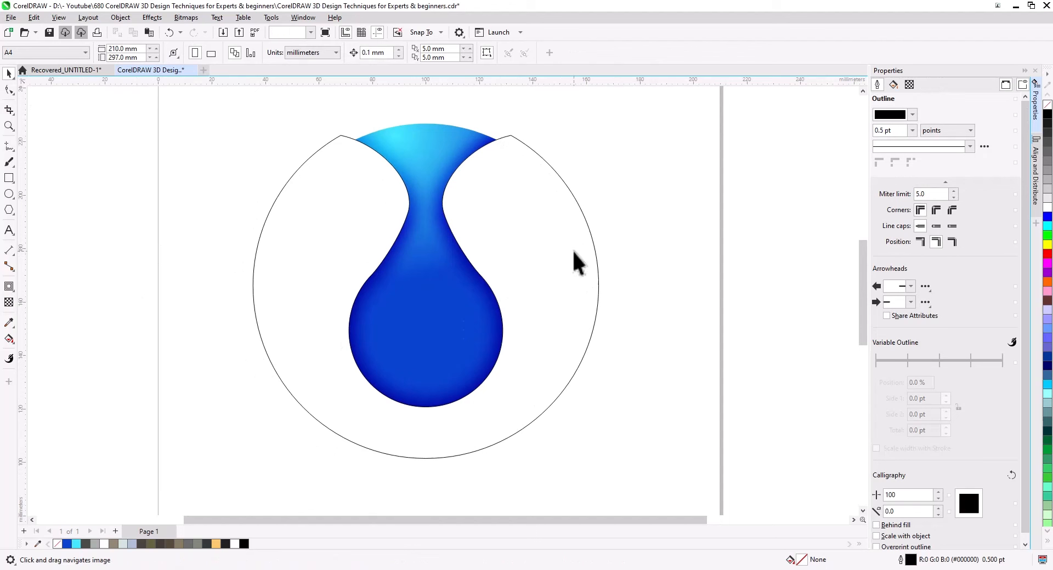
{"action": "left_click", "coordinate": [552, 318]}
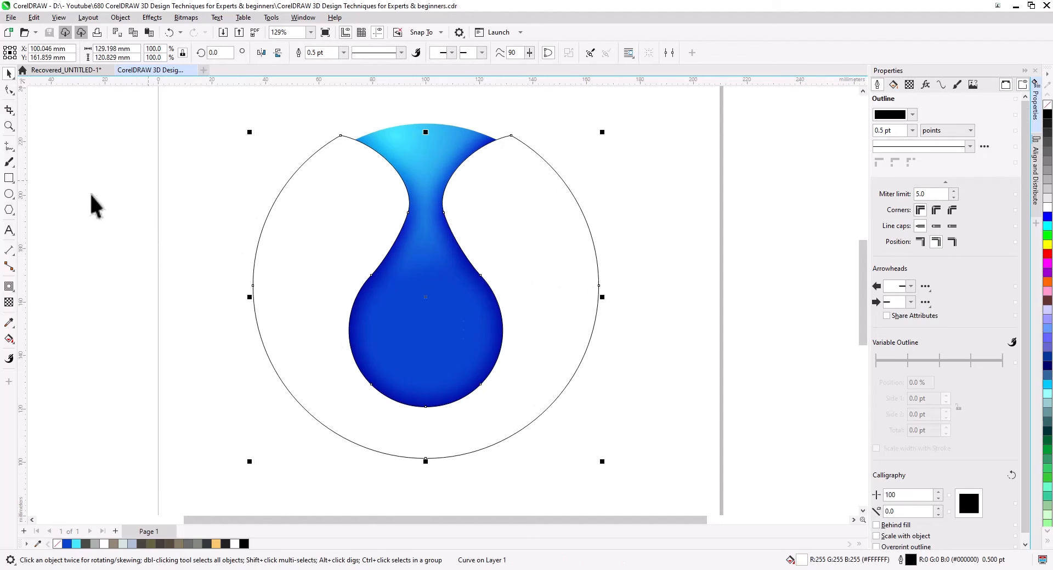
{"action": "left_click", "coordinate": [9, 286]}
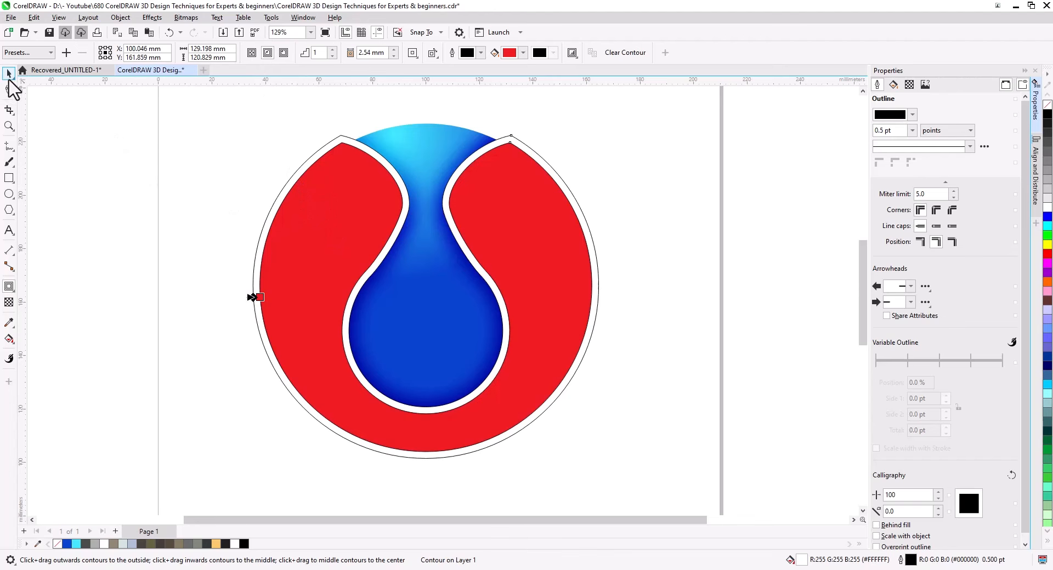
{"action": "left_click", "coordinate": [9, 78]}
{"action": "right_click", "coordinate": [322, 207]}
{"action": "left_click", "coordinate": [363, 216]}
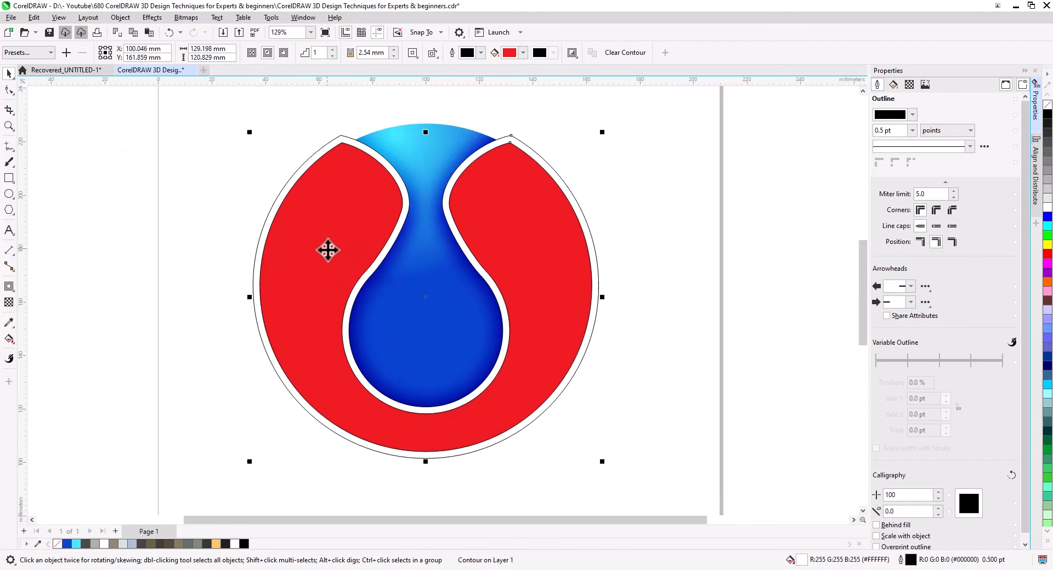
Step: Enlarge the red contour shape to about 143.6 mm wide, move it up about 2.4 mm and remove its fill
{"action": "scroll", "coordinate": [327, 250], "scroll_direction": "down", "scroll_amount": 2}
{"action": "left_click", "coordinate": [469, 306]}
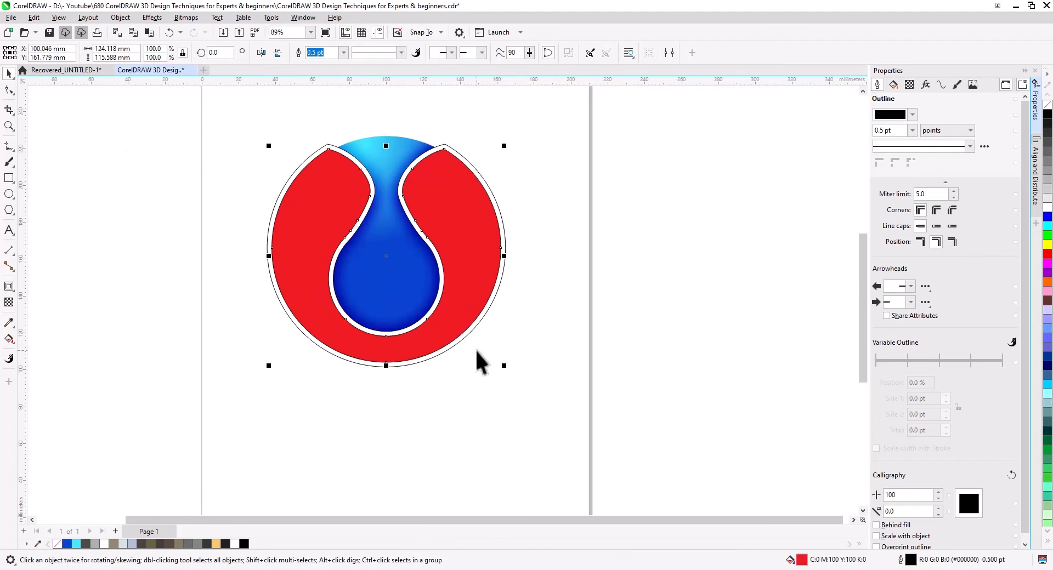
{"action": "left_click_drag", "start_coordinate": [503, 366], "coordinate": [535, 400]}
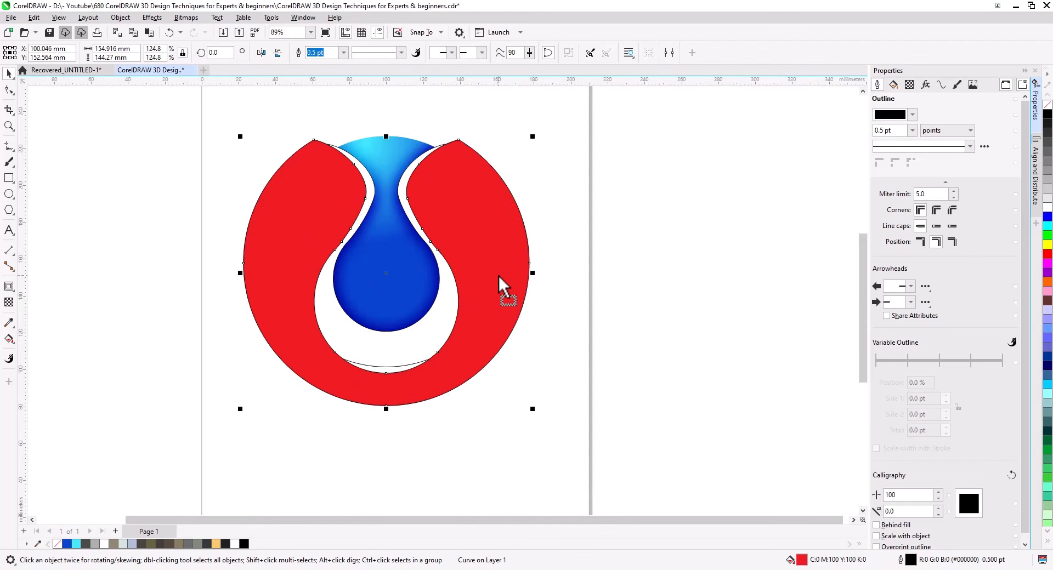
{"action": "left_click_drag", "start_coordinate": [533, 410], "coordinate": [522, 402]}
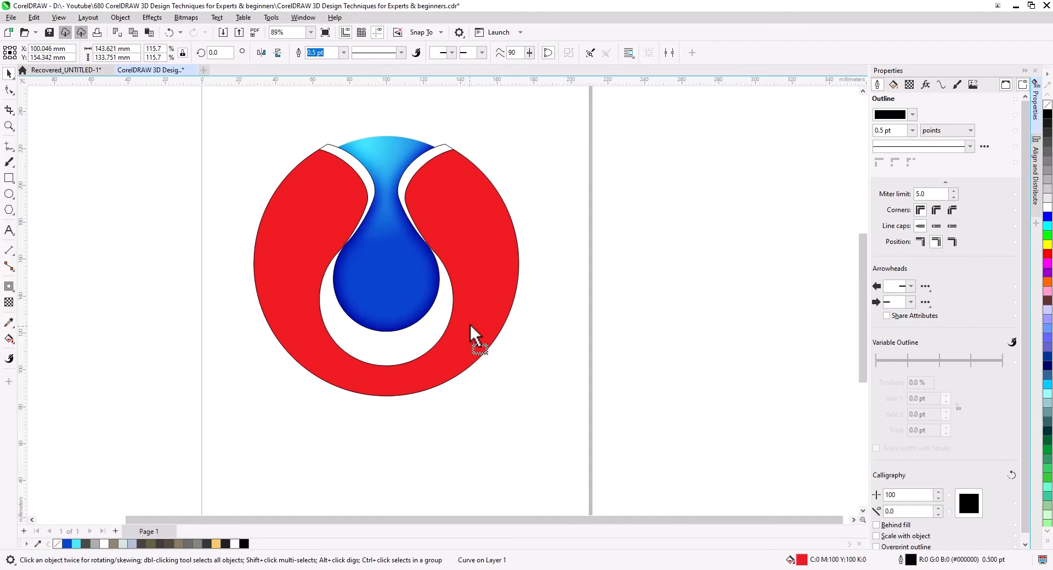
{"action": "left_click_drag", "start_coordinate": [469, 324], "coordinate": [470, 332]}
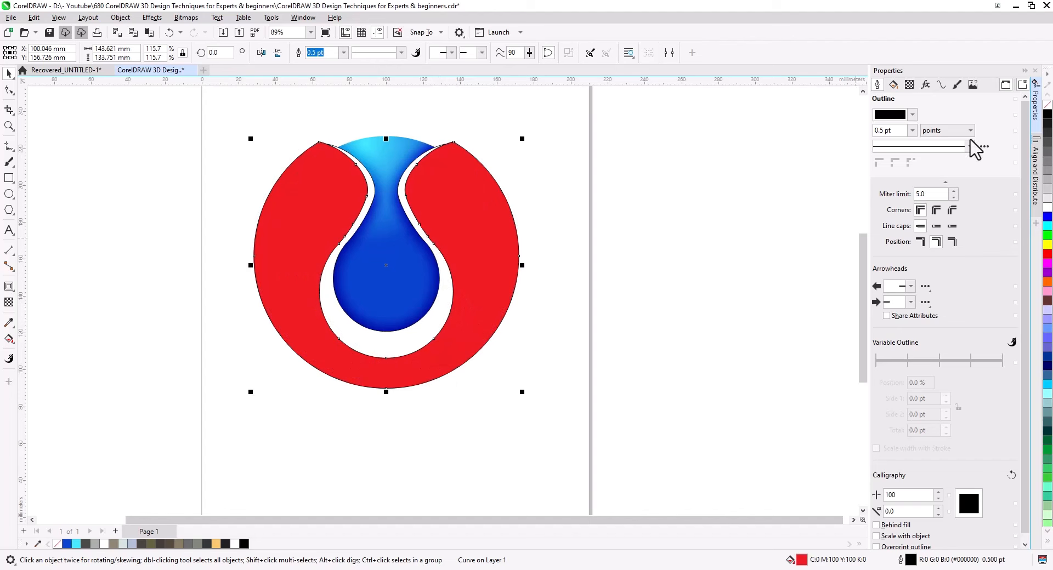
{"action": "left_click", "coordinate": [1047, 108]}
{"action": "key", "text": "Escape"}
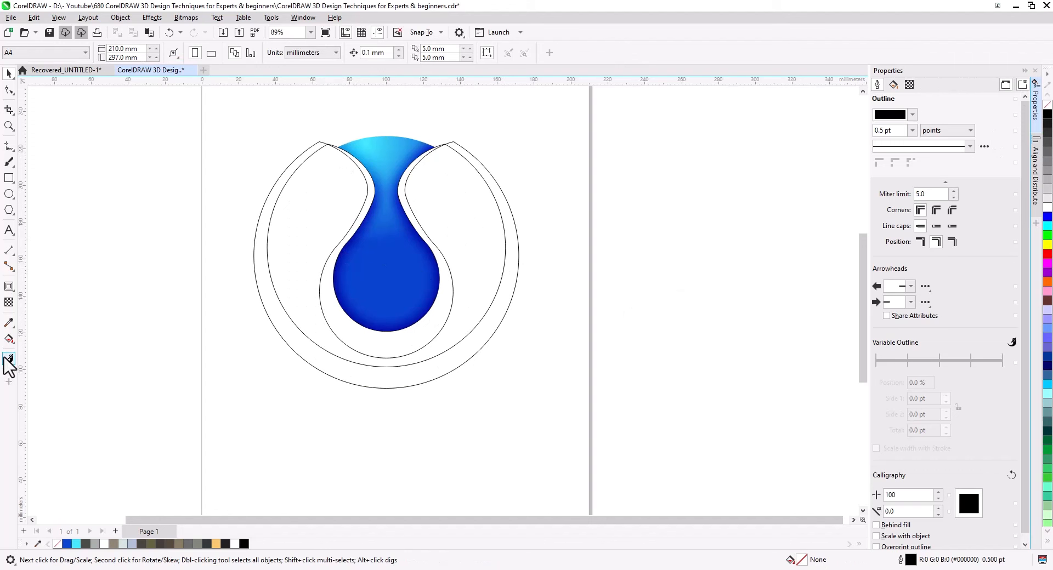
Step: Smart Fill the gap between the two vase outlines in light orange, then delete the enlarged outline shape
{"action": "left_click", "coordinate": [9, 340]}
{"action": "left_click", "coordinate": [39, 352]}
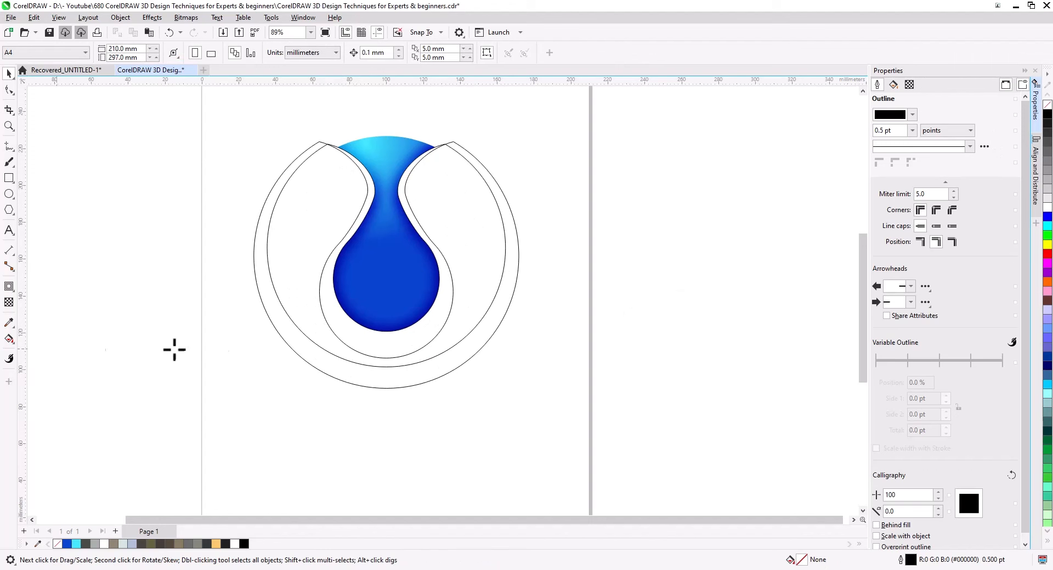
{"action": "left_click", "coordinate": [356, 327]}
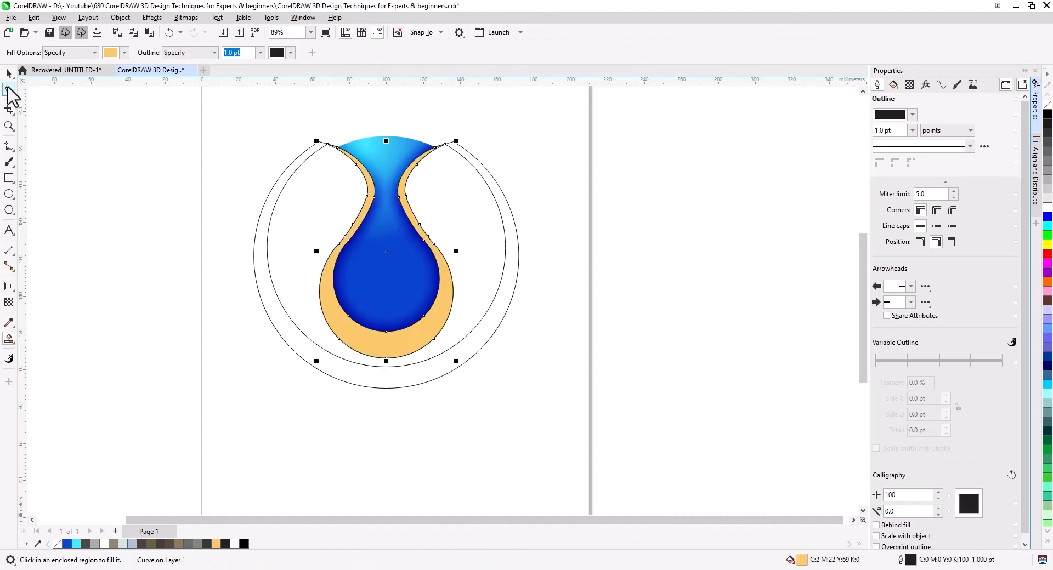
{"action": "left_click", "coordinate": [9, 73]}
{"action": "left_click", "coordinate": [487, 326]}
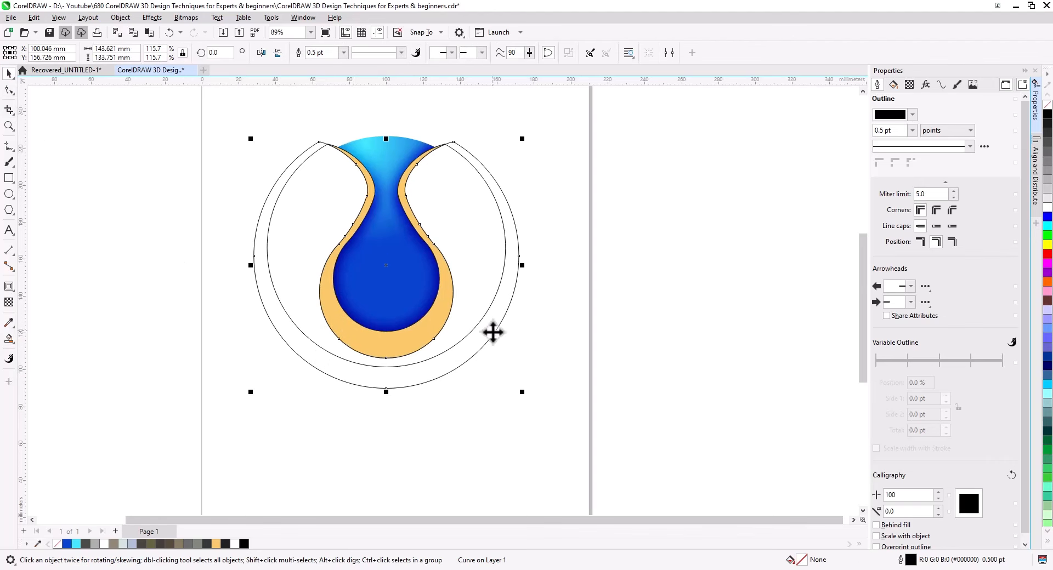
{"action": "key", "text": "Delete"}
Step: Add an inside contour with a 1.04 mm offset to the orange vase-shaped rim
{"action": "left_click", "coordinate": [439, 331]}
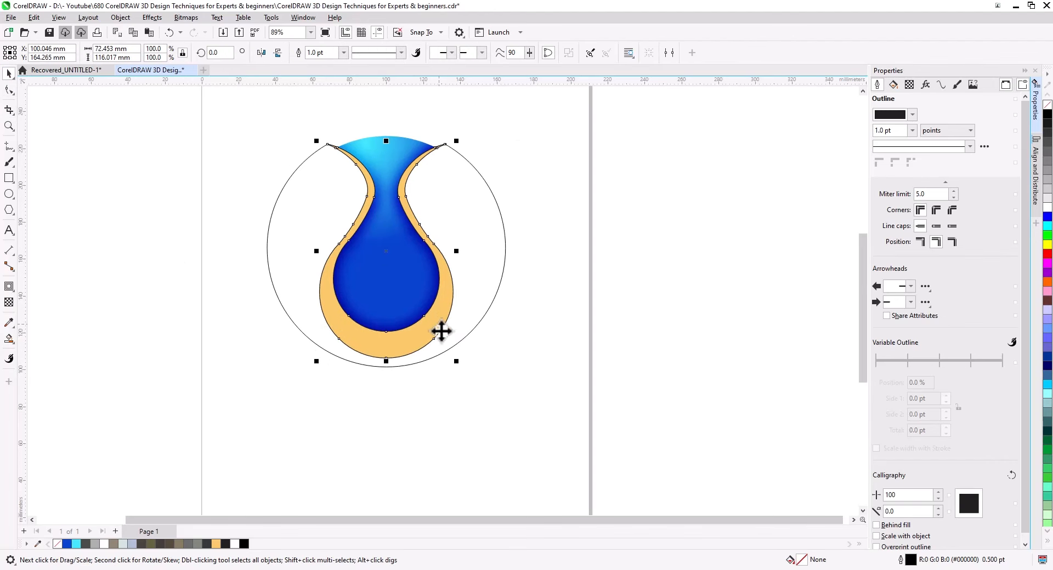
{"action": "scroll", "coordinate": [442, 328], "scroll_direction": "up", "scroll_amount": 2}
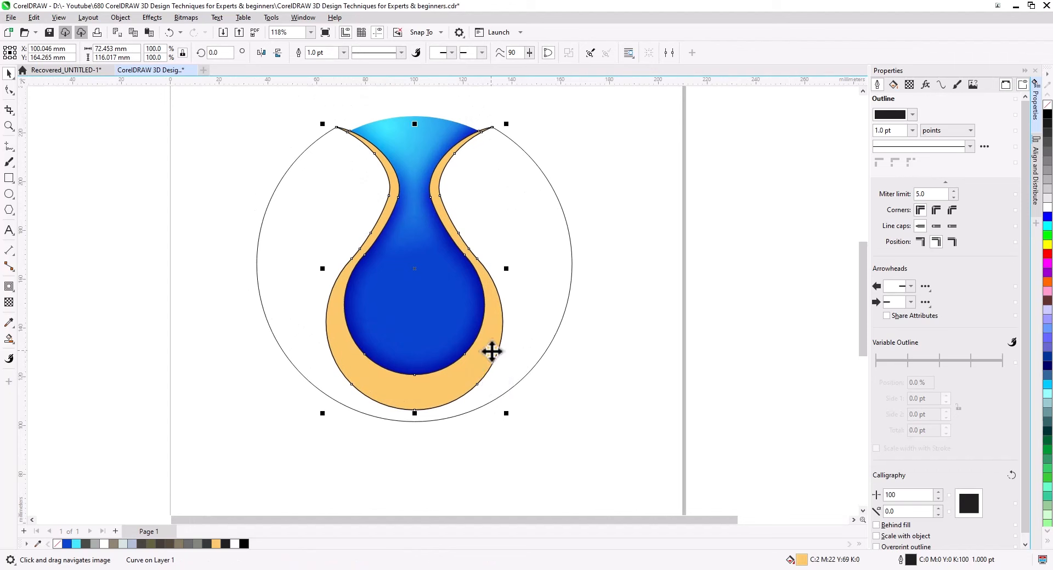
{"action": "left_click", "coordinate": [8, 286]}
{"action": "left_click", "coordinate": [268, 52]}
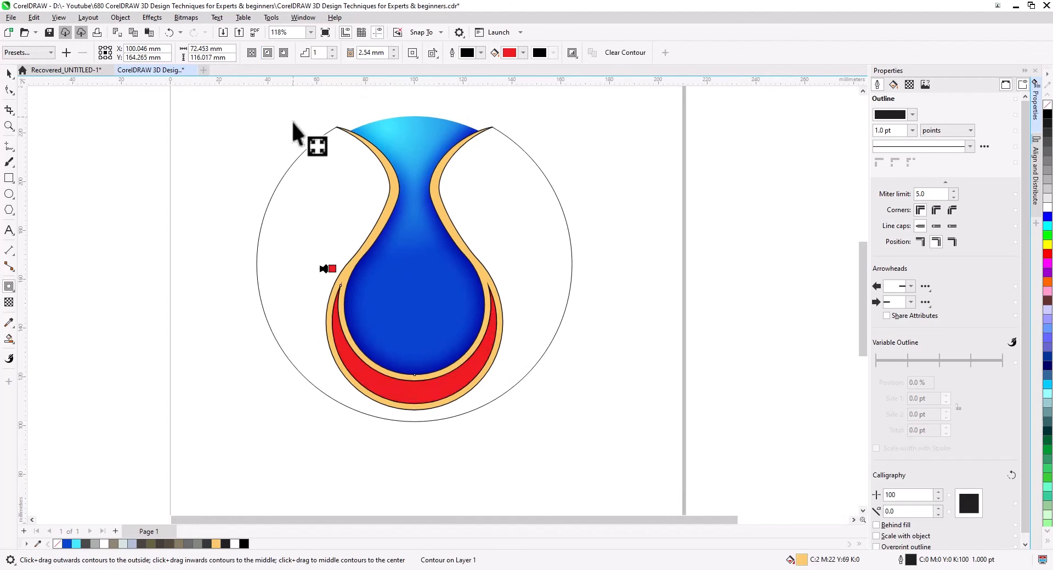
{"action": "left_click", "coordinate": [393, 55]}
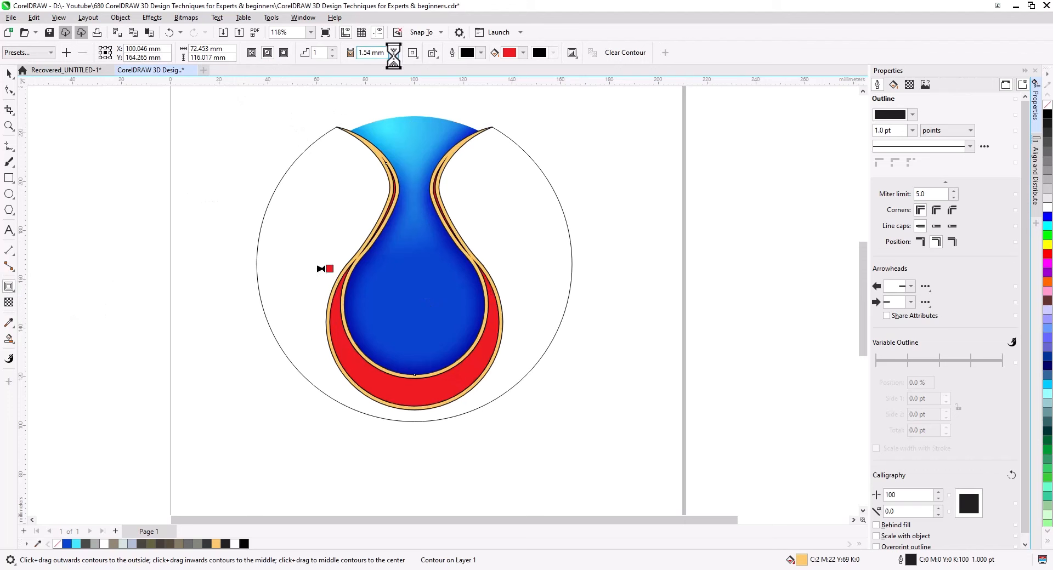
{"action": "left_click", "coordinate": [393, 55]}
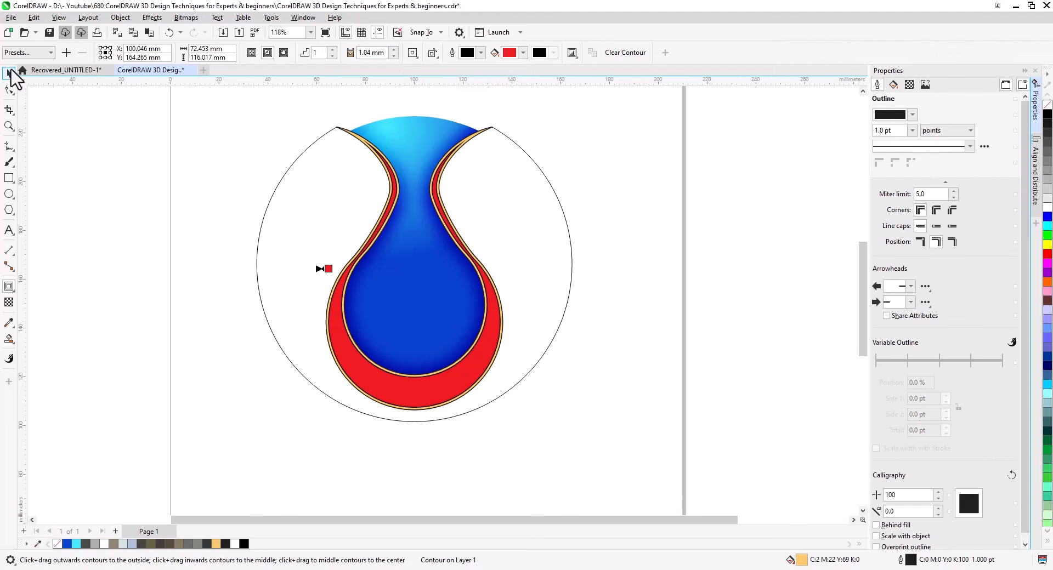
Step: Break the contour apart from the orange rim
{"action": "left_click", "coordinate": [9, 73]}
{"action": "right_click", "coordinate": [356, 364]}
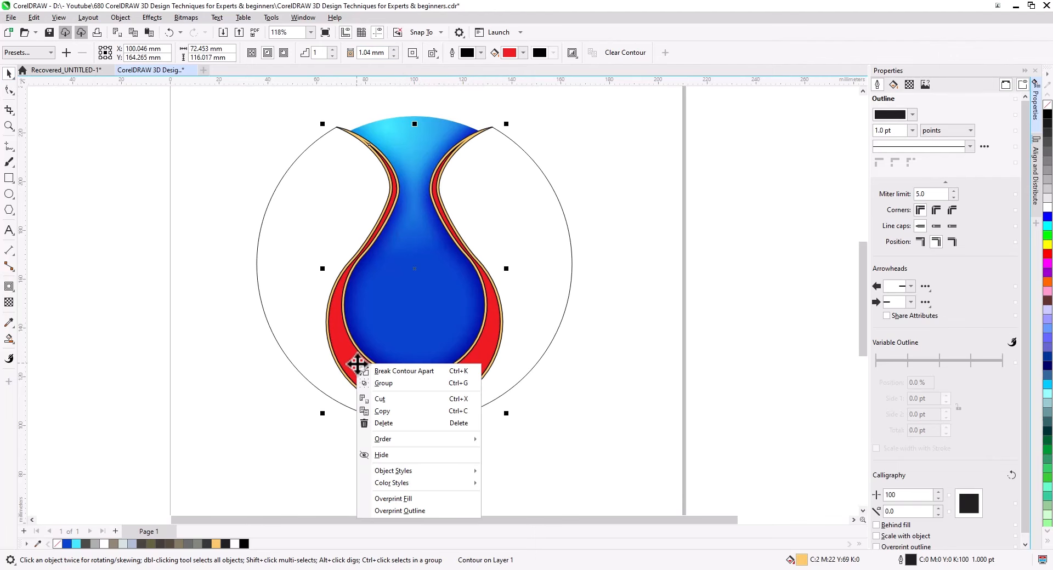
{"action": "left_click", "coordinate": [387, 371]}
{"action": "left_click", "coordinate": [190, 337]}
{"action": "scroll", "coordinate": [376, 189], "scroll_direction": "up", "scroll_amount": 2}
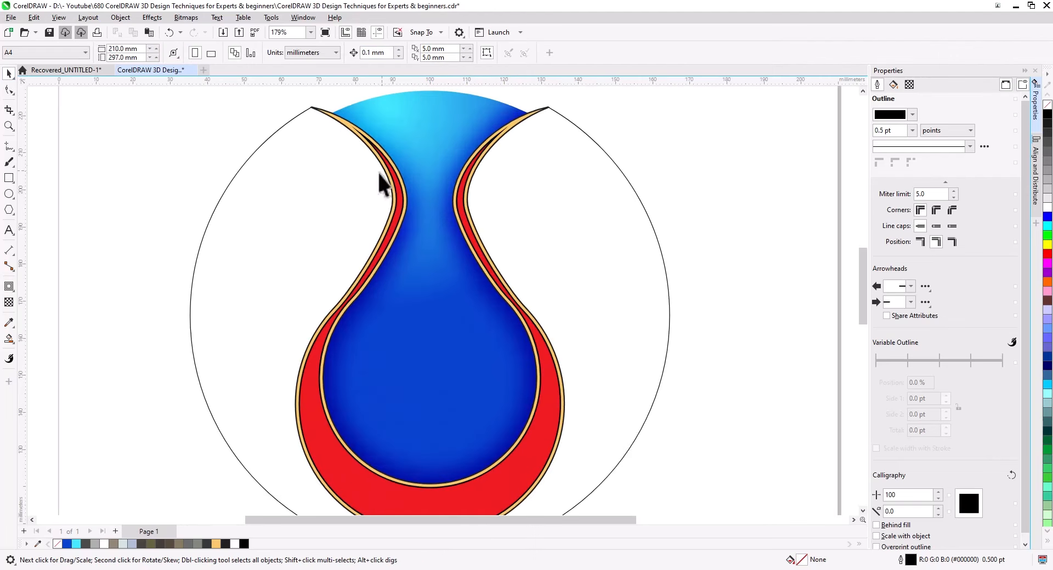
{"action": "left_click", "coordinate": [351, 131]}
{"action": "scroll", "coordinate": [380, 278], "scroll_direction": "down", "scroll_amount": 2}
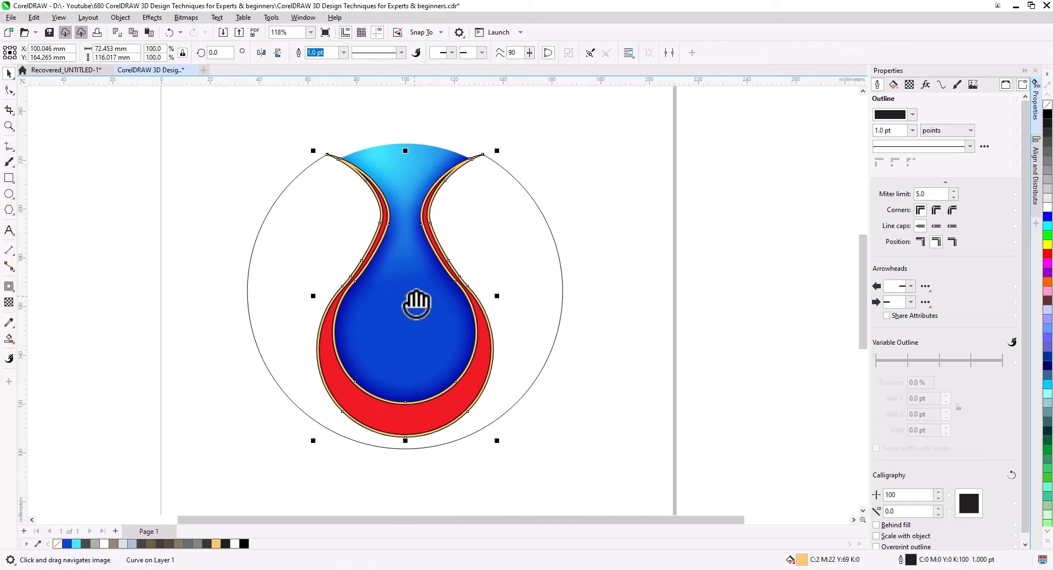
{"action": "left_click", "coordinate": [490, 354]}
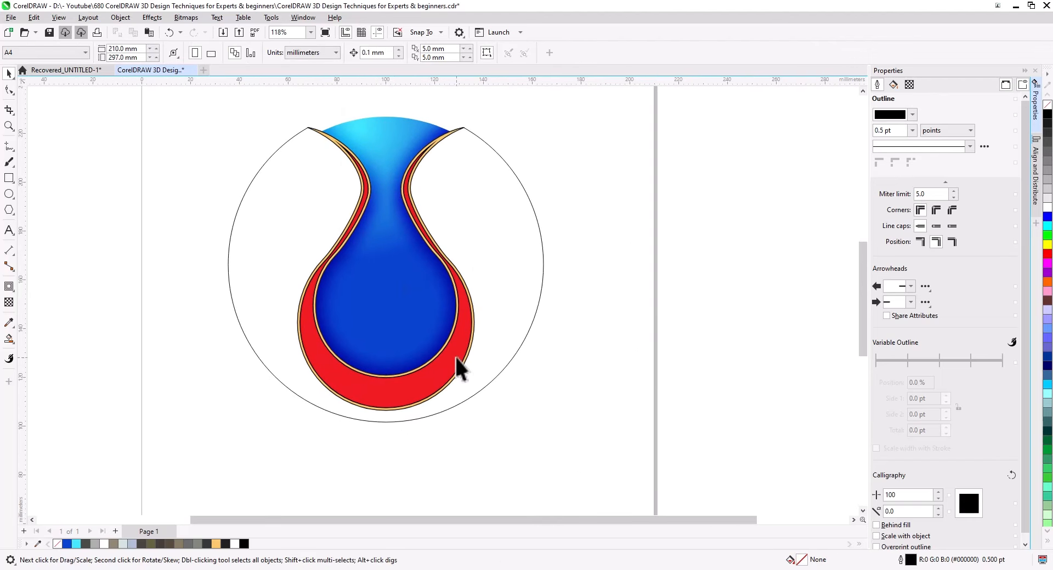
Step: Apply a top-to-bottom linear fountain fill to the inner red rim shape and make its start color white
{"action": "left_click", "coordinate": [296, 355]}
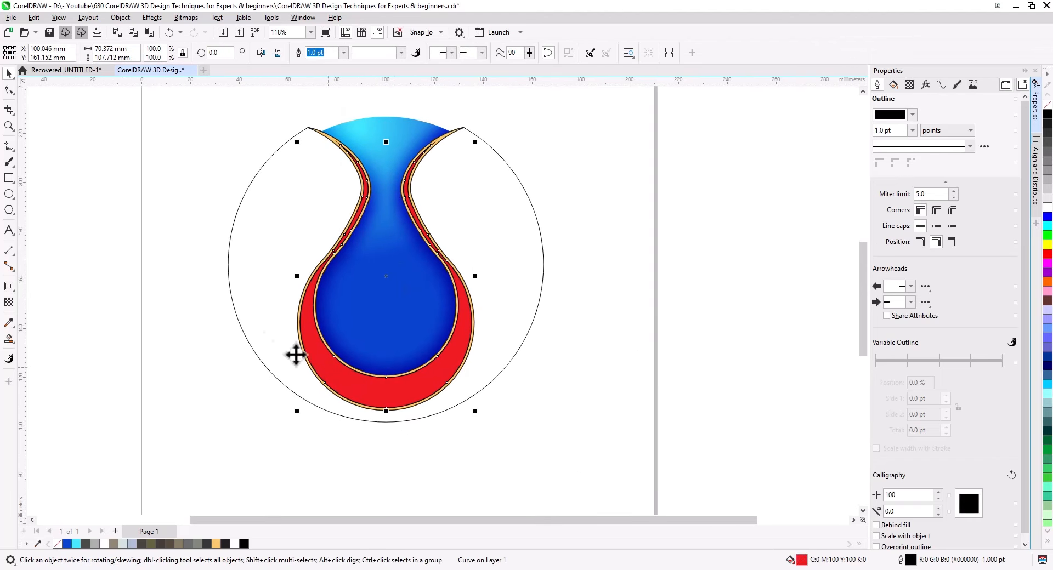
{"action": "left_click", "coordinate": [11, 345]}
{"action": "left_click", "coordinate": [38, 341]}
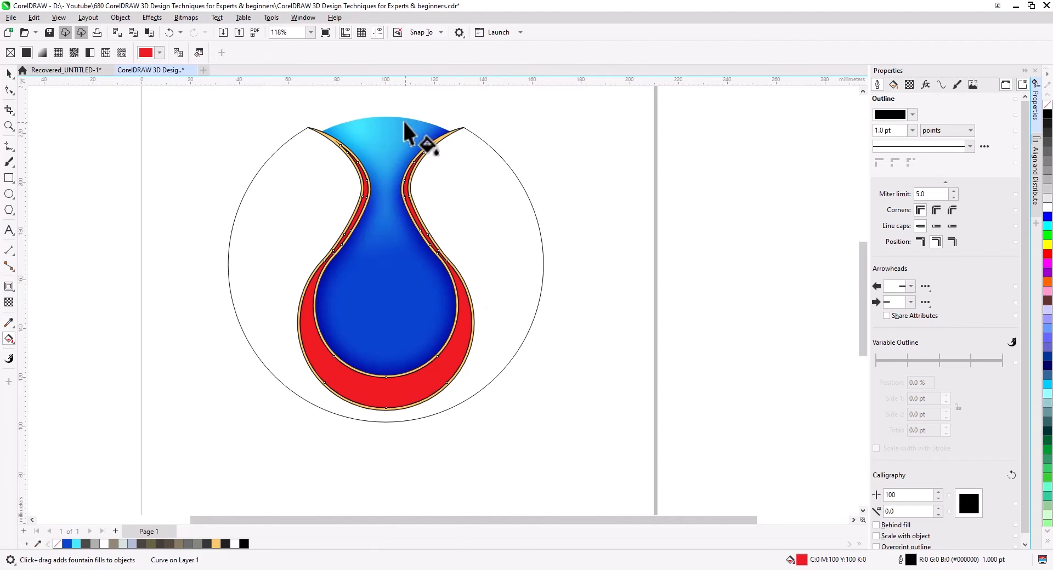
{"action": "left_click_drag", "start_coordinate": [402, 118], "coordinate": [398, 424]}
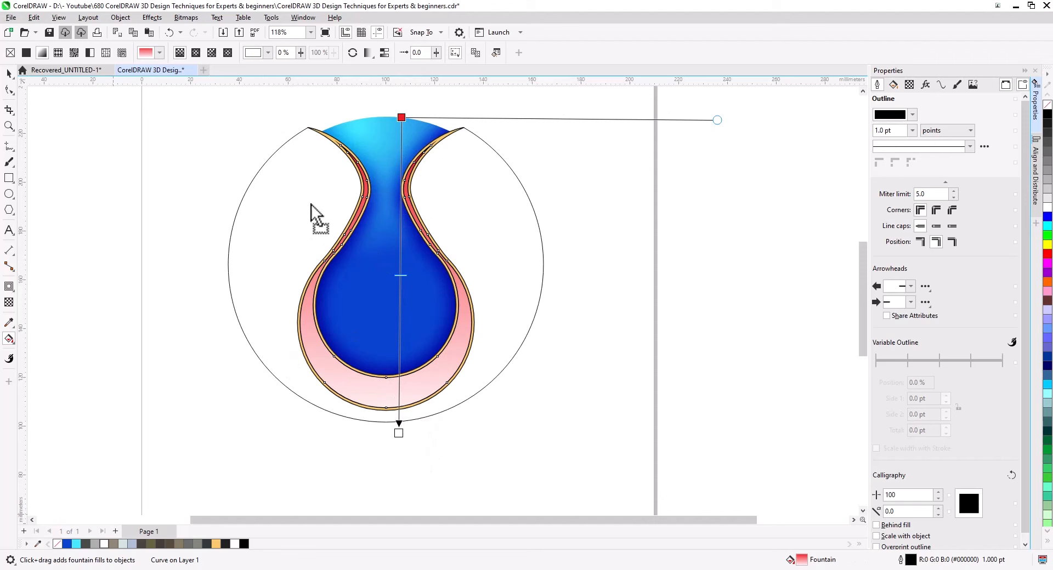
{"action": "key", "text": "ctrl+z"}
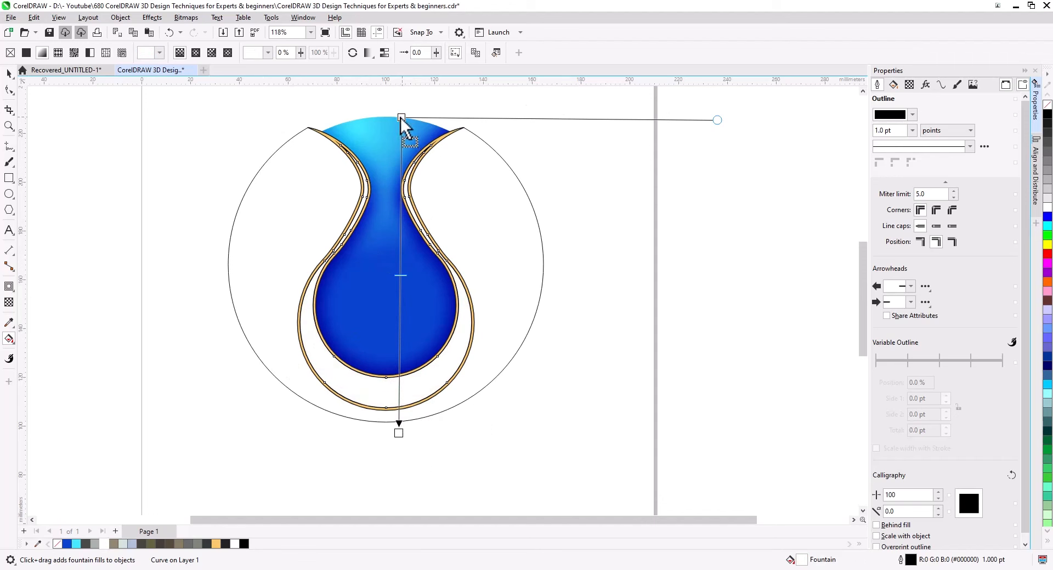
Step: Shift the fountain fill's start point to the rim's upper left and level its skew handle with it
{"action": "left_click_drag", "start_coordinate": [401, 117], "coordinate": [331, 120]}
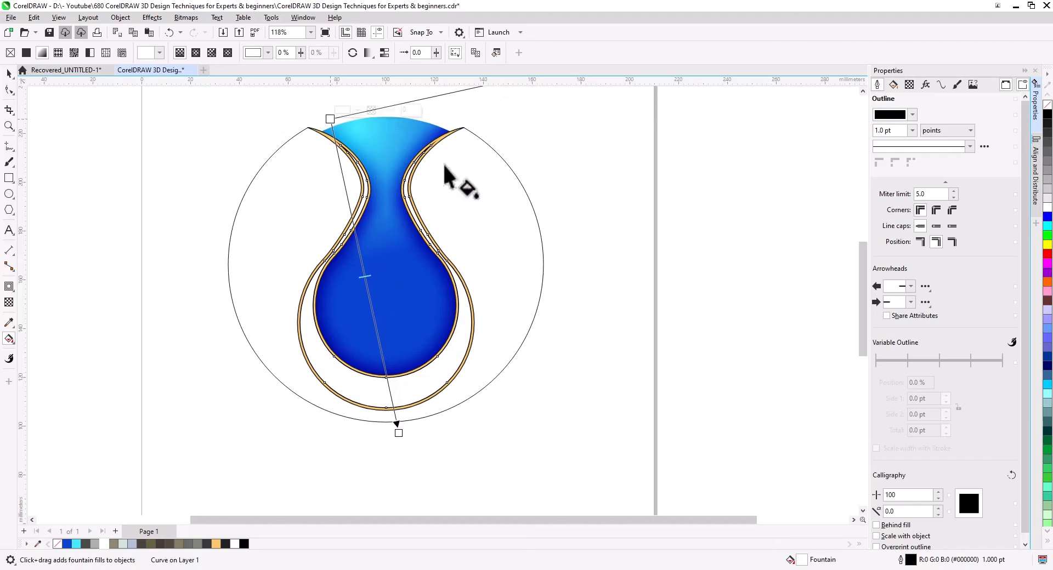
{"action": "left_click_drag", "start_coordinate": [541, 198], "coordinate": [525, 272]}
{"action": "left_click_drag", "start_coordinate": [626, 124], "coordinate": [596, 191]}
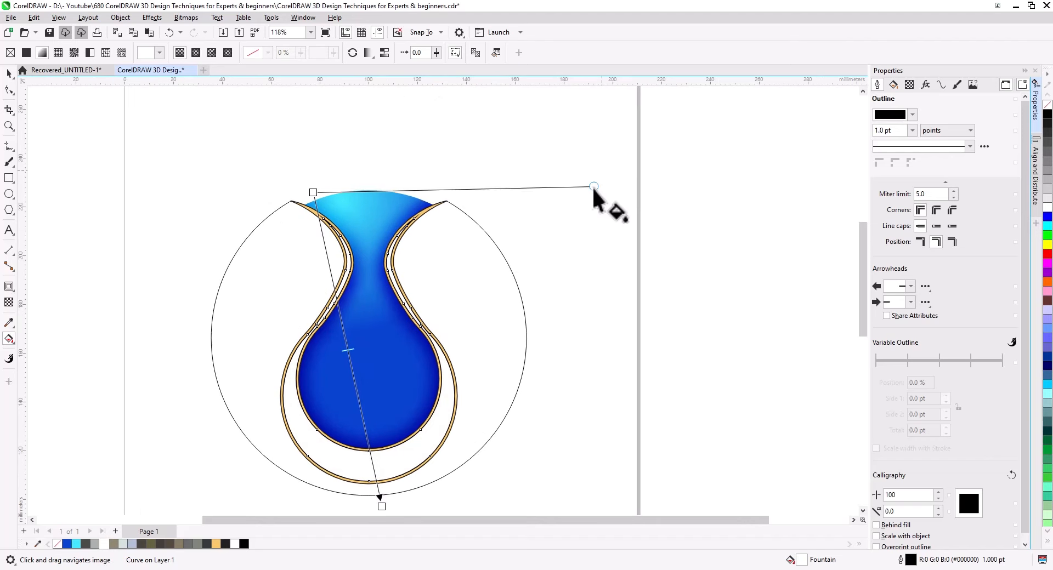
Step: Add dark gray (#49453C), medium gray, dark brown-gray and light gray color stops down the inner rim's linear fountain fill
{"action": "left_click_drag", "start_coordinate": [609, 283], "coordinate": [595, 186]}
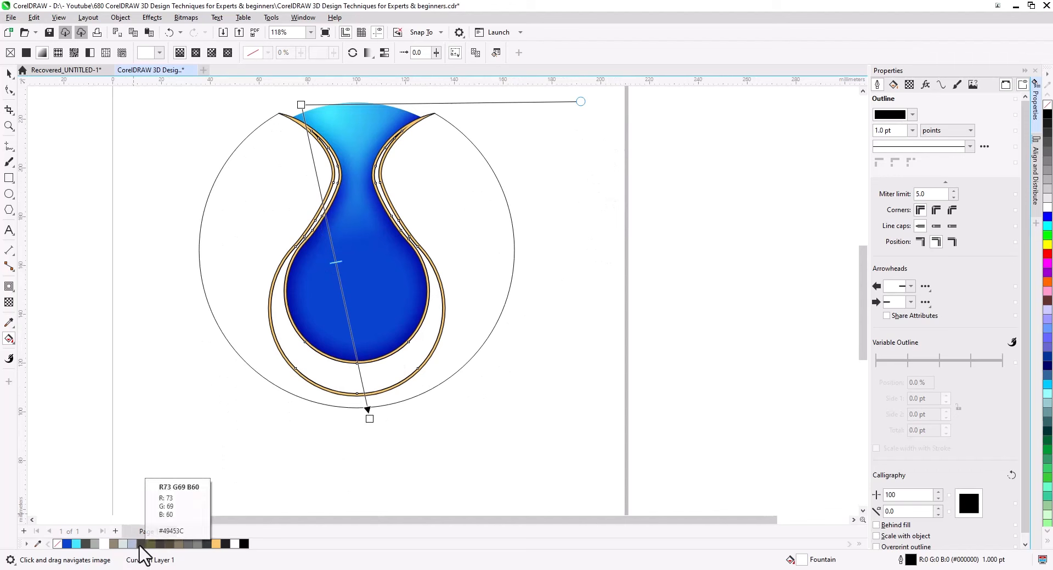
{"action": "left_click_drag", "start_coordinate": [141, 544], "coordinate": [318, 185]}
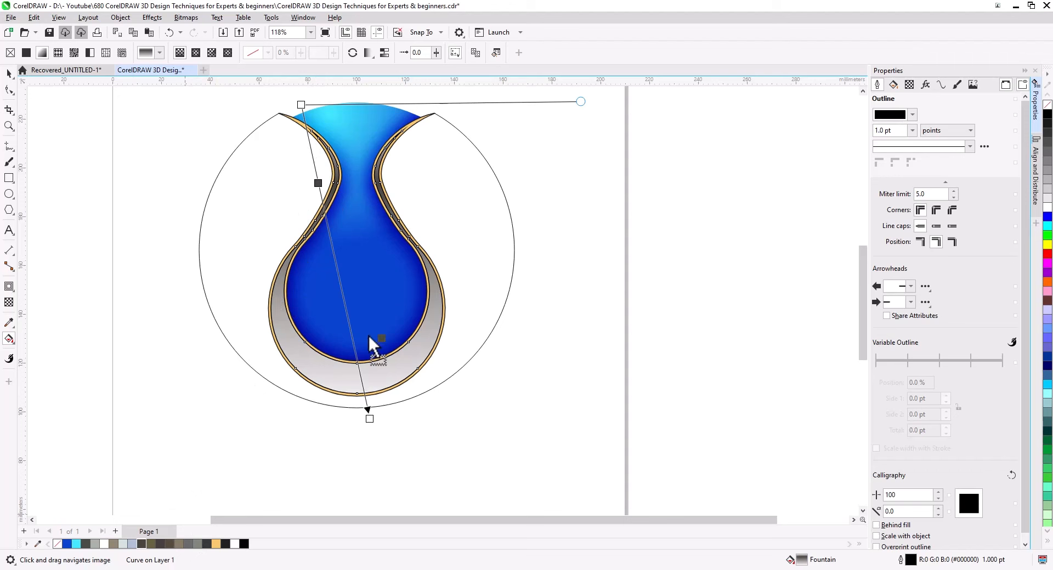
{"action": "left_click_drag", "start_coordinate": [369, 337], "coordinate": [353, 348]}
{"action": "left_click_drag", "start_coordinate": [197, 543], "coordinate": [347, 319]}
{"action": "left_click_drag", "start_coordinate": [132, 543], "coordinate": [361, 381]}
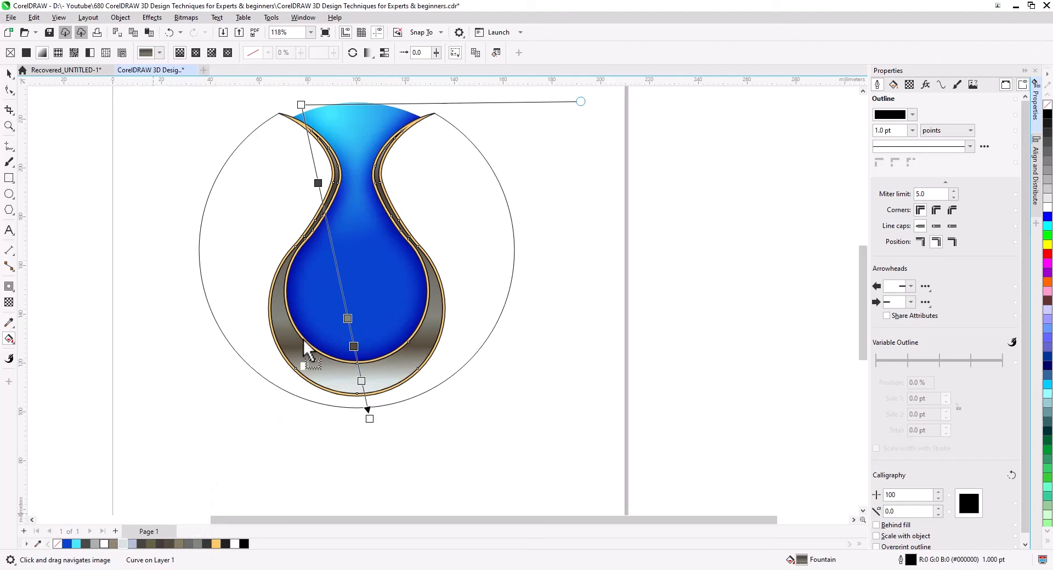
Step: Add a white color stop near the middle of the inner rim's fill and a gray one above it, and undo the extra white stop
{"action": "left_click_drag", "start_coordinate": [304, 345], "coordinate": [337, 268]}
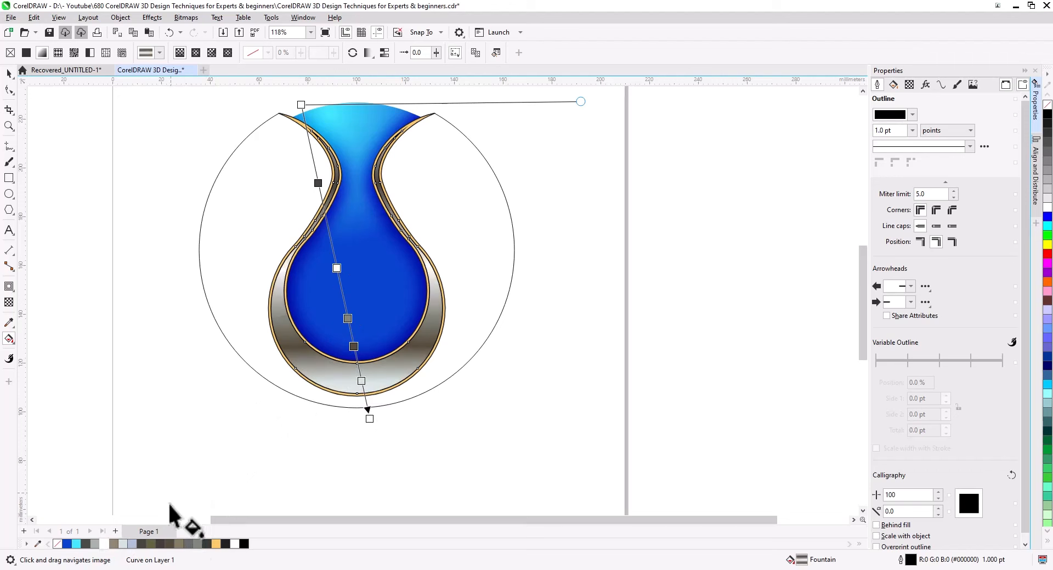
{"action": "left_click_drag", "start_coordinate": [207, 544], "coordinate": [328, 230]}
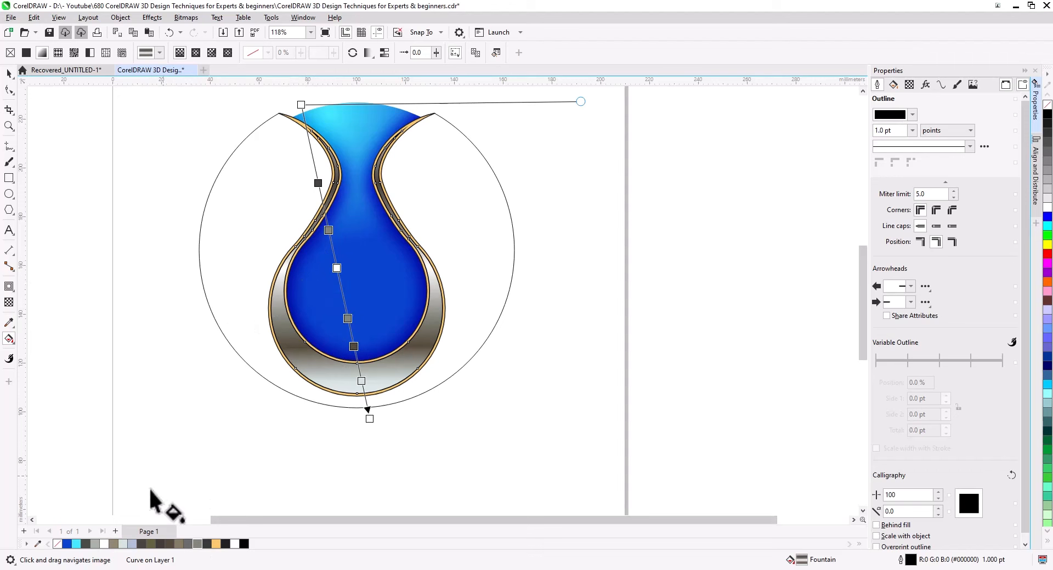
{"action": "left_click_drag", "start_coordinate": [104, 543], "coordinate": [322, 199]}
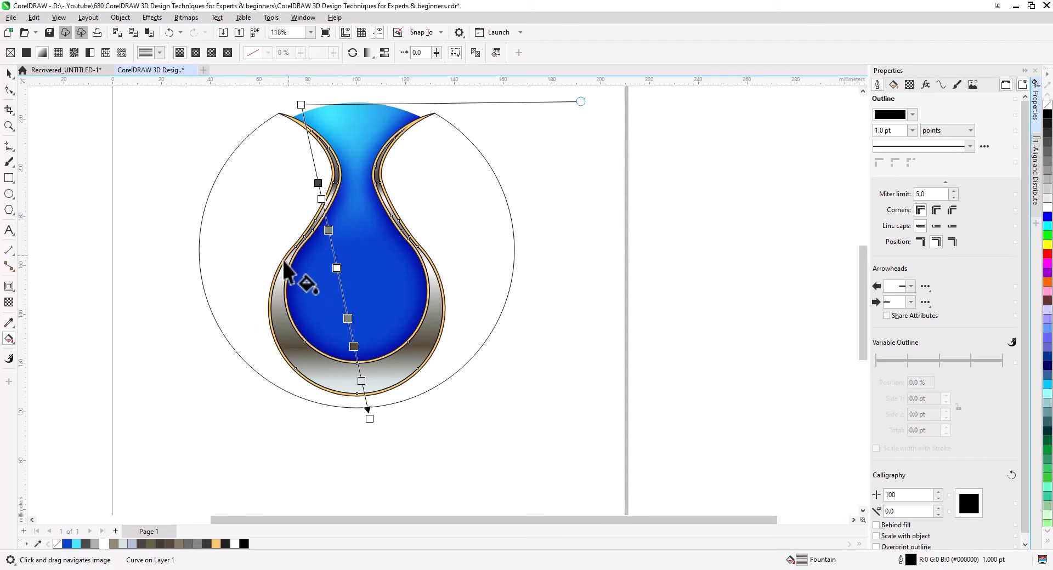
{"action": "key", "text": "ctrl+z"}
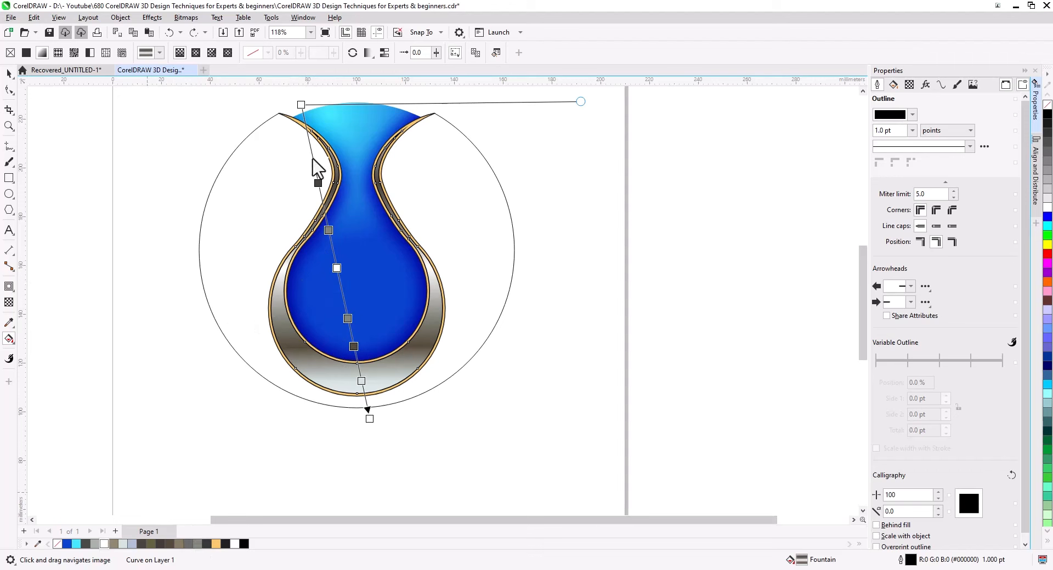
Step: Remove the outline from the gradient-filled inner rim shape
{"action": "left_click", "coordinate": [9, 72]}
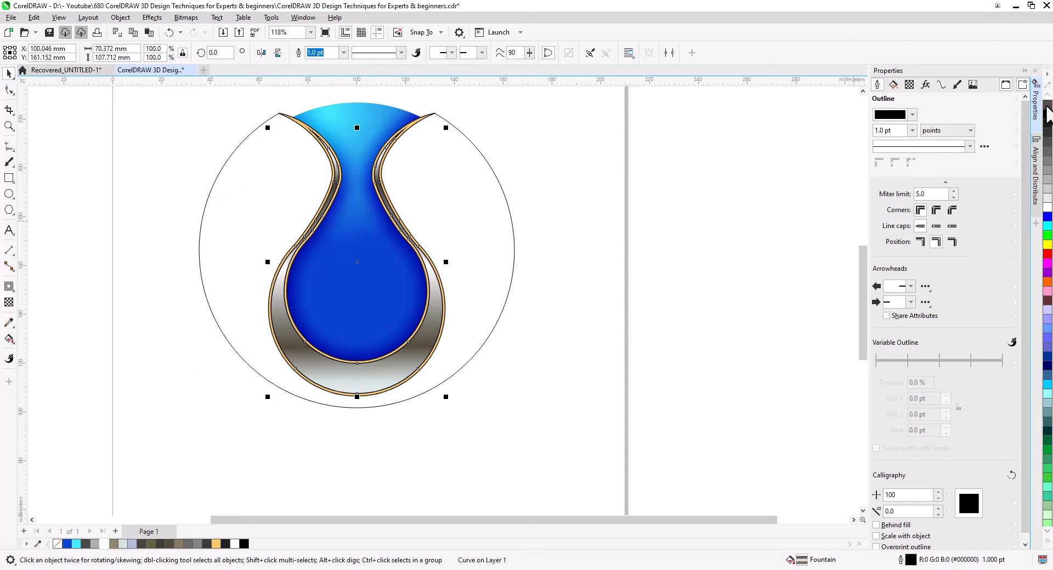
{"action": "left_click", "coordinate": [531, 347]}
{"action": "left_click", "coordinate": [366, 351]}
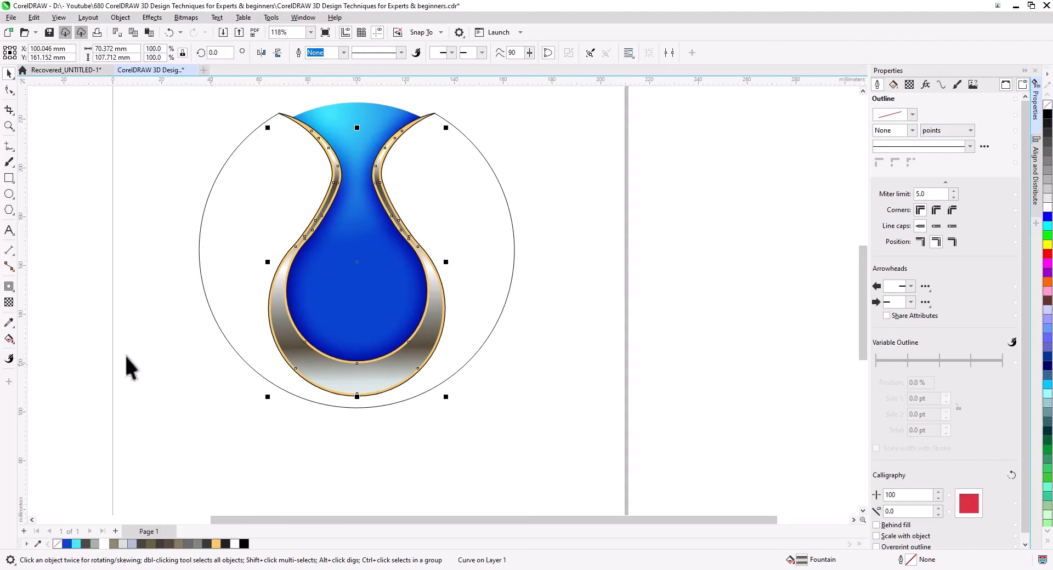
Step: Make the inner rim fill's end color dark gray and add another dark gray stop just below the middle white stop
{"action": "left_click", "coordinate": [8, 338]}
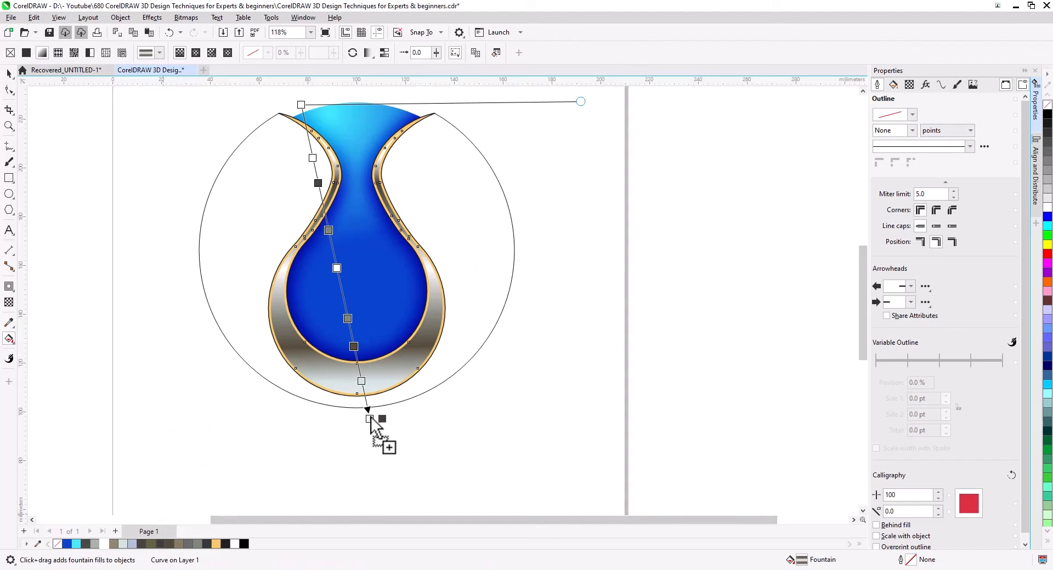
{"action": "left_click_drag", "start_coordinate": [371, 419], "coordinate": [372, 423]}
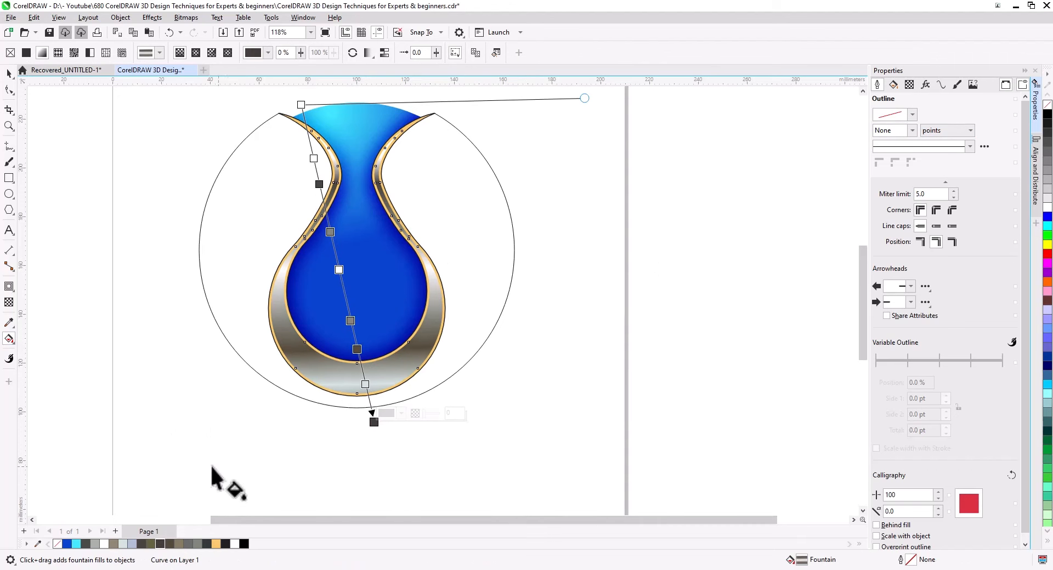
{"action": "left_click_drag", "start_coordinate": [143, 543], "coordinate": [344, 293]}
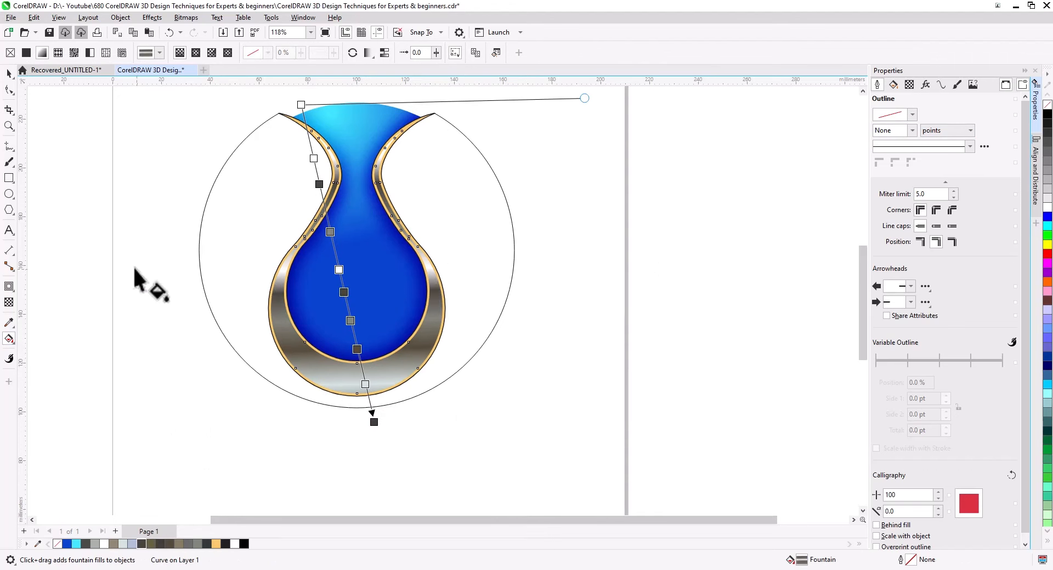
Step: Skew the inner rim's fountain fill so its color bands slant up toward the right
{"action": "left_click", "coordinate": [9, 74]}
{"action": "left_click_drag", "start_coordinate": [273, 288], "coordinate": [247, 388]}
{"action": "left_click", "coordinate": [8, 339]}
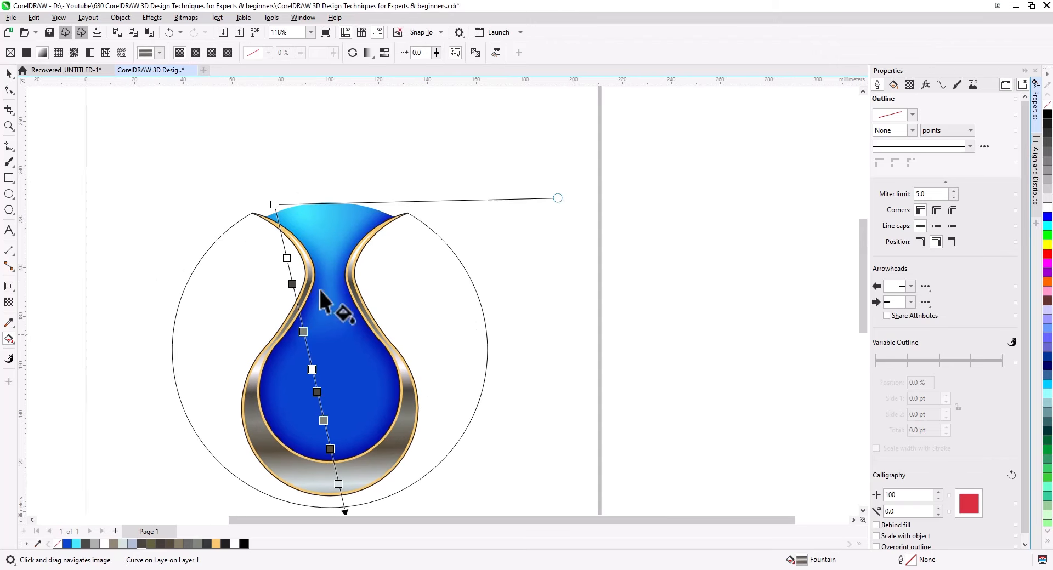
{"action": "left_click_drag", "start_coordinate": [557, 198], "coordinate": [474, 134]}
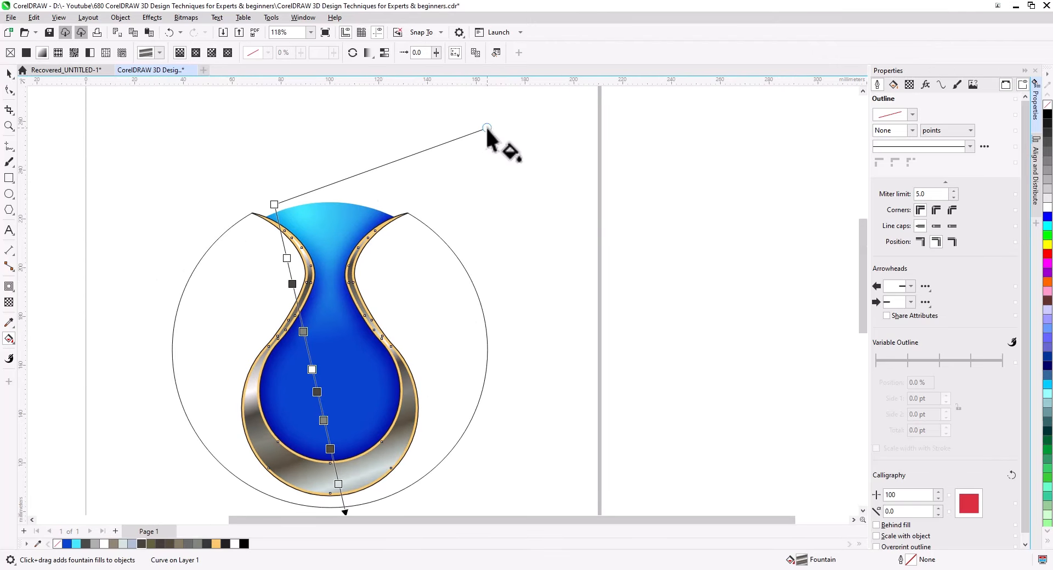
Step: Remove the outline from the orange outer rim shape
{"action": "left_click", "coordinate": [9, 73]}
{"action": "left_click_drag", "start_coordinate": [327, 370], "coordinate": [379, 288]}
{"action": "left_click", "coordinate": [472, 316]}
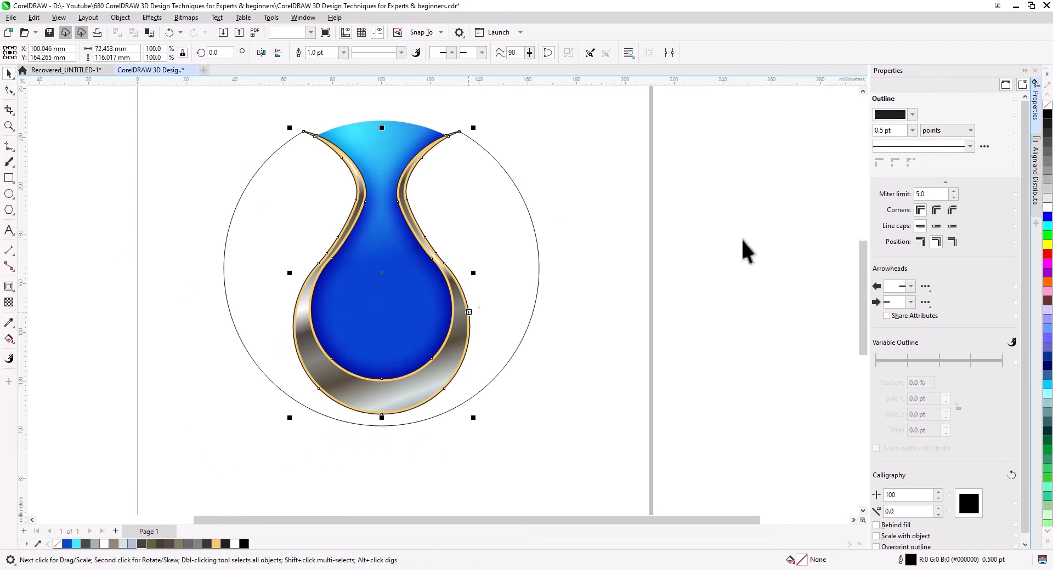
{"action": "right_click", "coordinate": [1047, 108]}
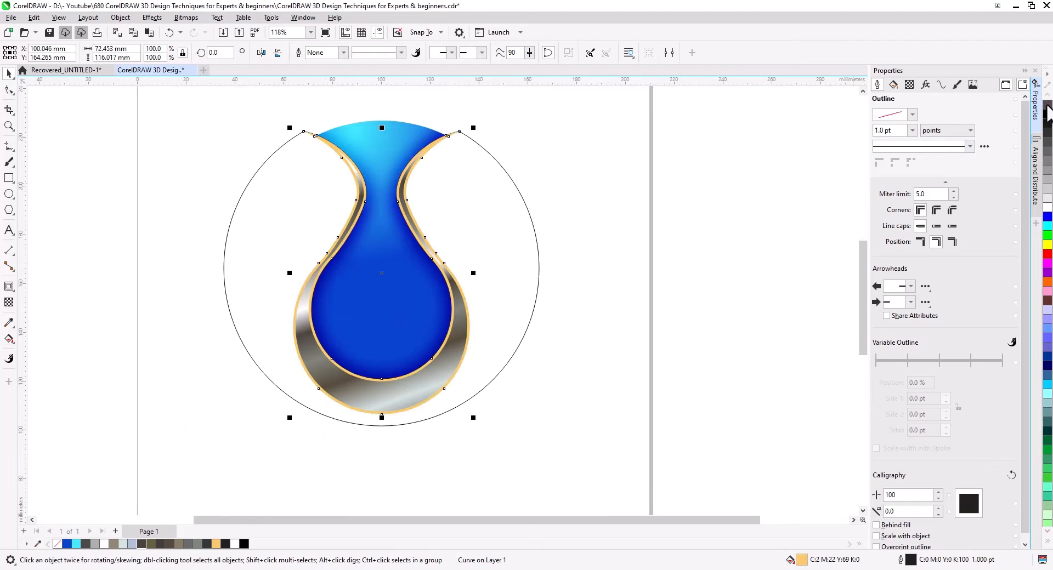
Step: Apply a linear fountain fill to the orange rim from white at its upper left to olive (#646440) at its lower right
{"action": "left_click", "coordinate": [9, 340]}
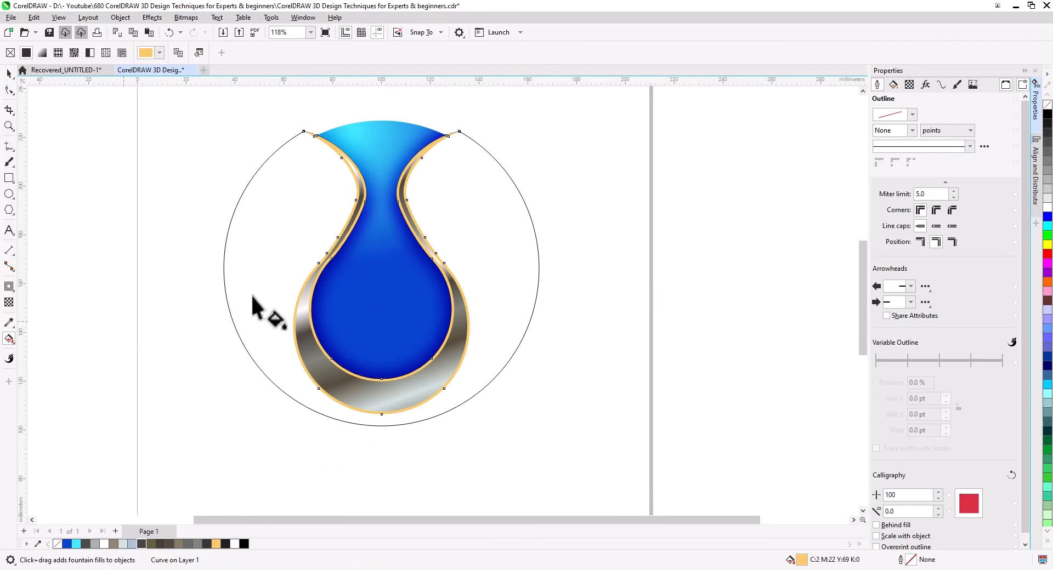
{"action": "left_click_drag", "start_coordinate": [466, 193], "coordinate": [276, 359]}
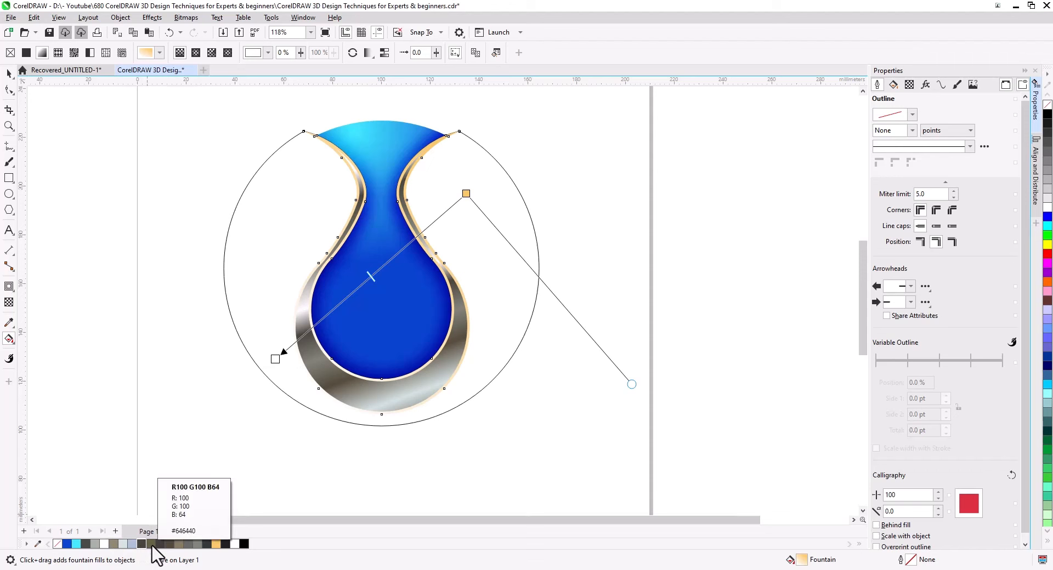
{"action": "left_click_drag", "start_coordinate": [153, 545], "coordinate": [275, 359]}
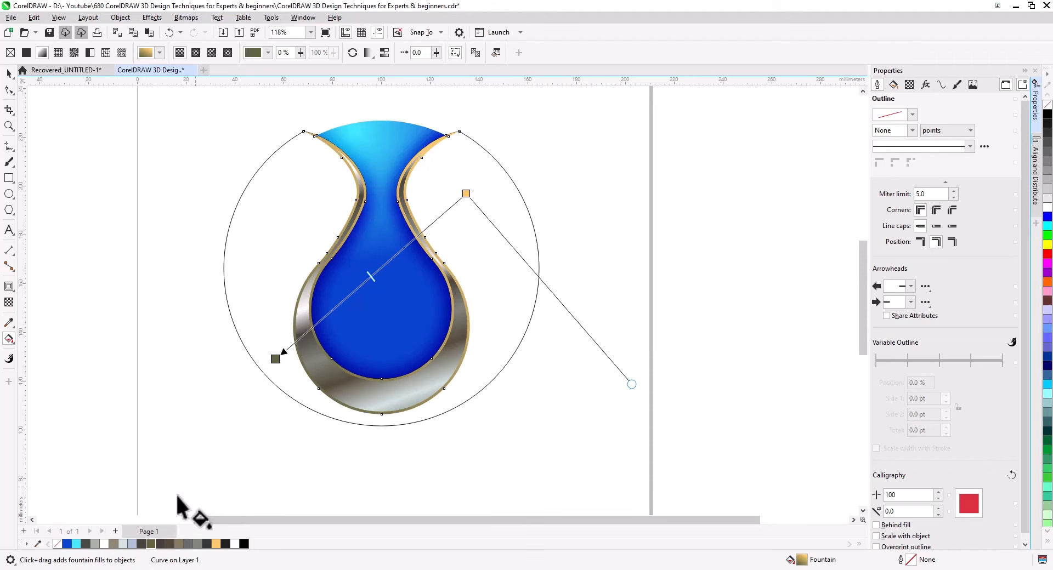
{"action": "left_click_drag", "start_coordinate": [108, 545], "coordinate": [331, 155]}
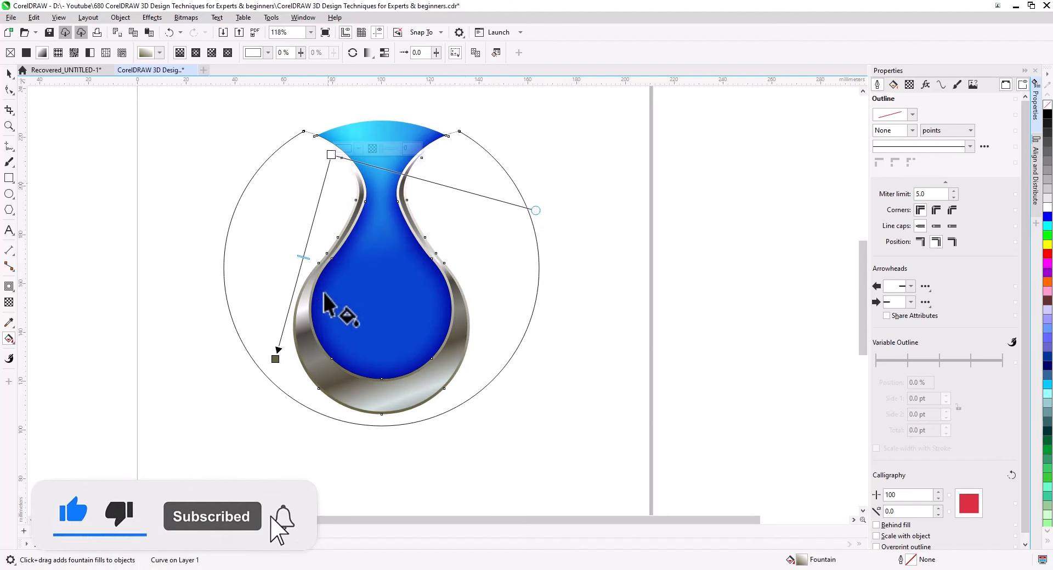
{"action": "left_click_drag", "start_coordinate": [276, 358], "coordinate": [458, 389]}
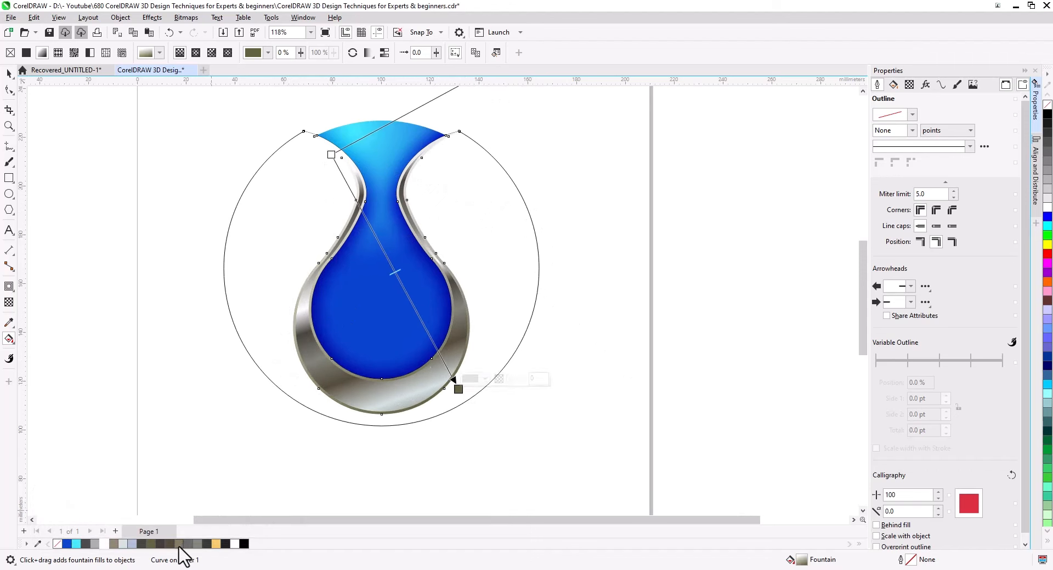
Step: Add two gray color stops to the outer rim's fountain fill, one near the middle and one close to the olive end
{"action": "left_click_drag", "start_coordinate": [338, 453], "coordinate": [442, 358]}
{"action": "left_click_drag", "start_coordinate": [196, 544], "coordinate": [399, 283]}
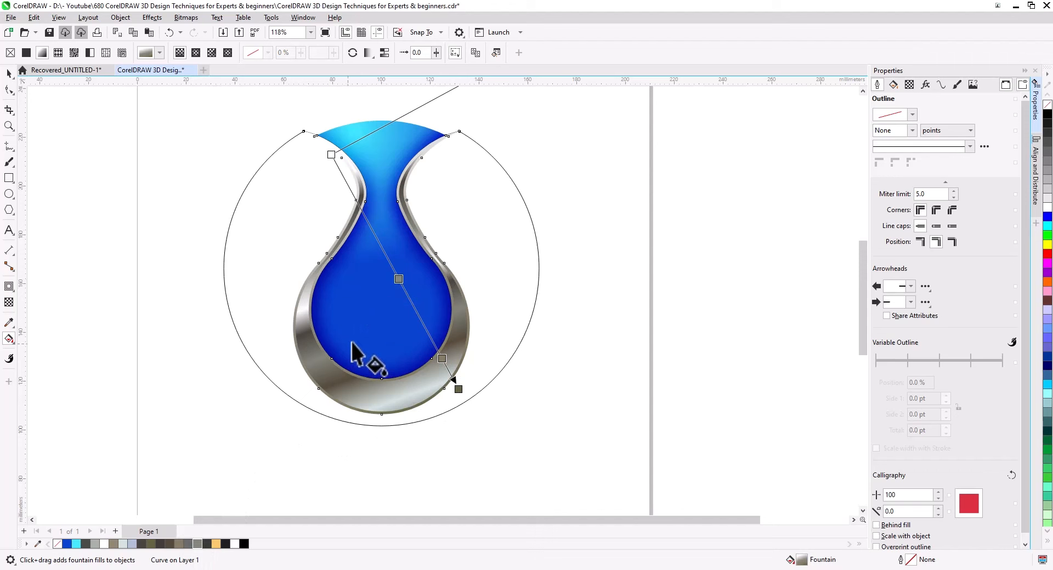
{"action": "left_click", "coordinate": [8, 73]}
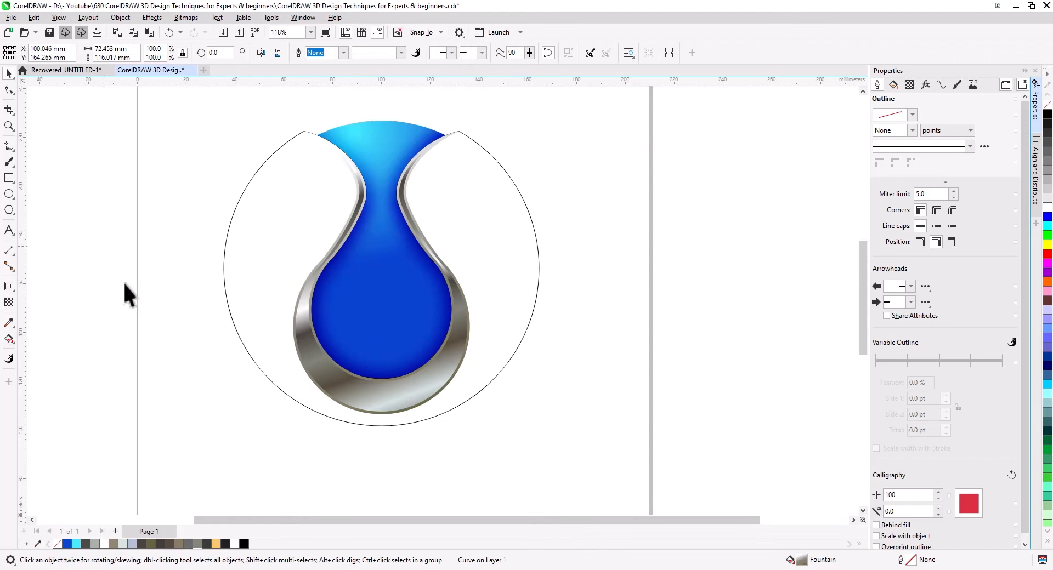
{"action": "left_click", "coordinate": [124, 286]}
Step: Add a black drop shadow with Multiply, 50 opacity and 15 feathering around the vase-trimmed circle, with Middle feathering direction
{"action": "left_click", "coordinate": [517, 247]}
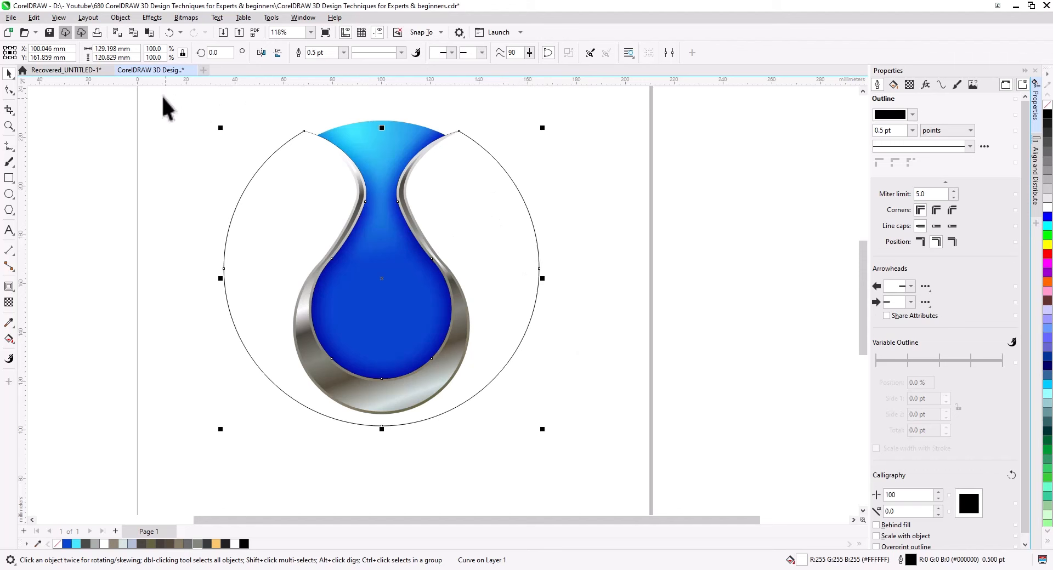
{"action": "left_click", "coordinate": [11, 289]}
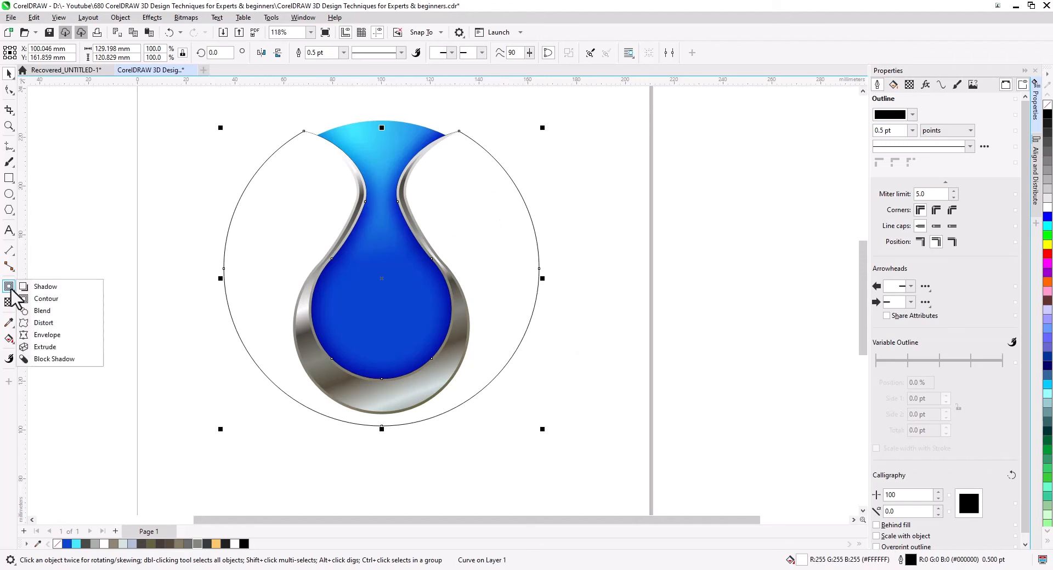
{"action": "left_click", "coordinate": [49, 285]}
{"action": "left_click_drag", "start_coordinate": [402, 282], "coordinate": [404, 284]}
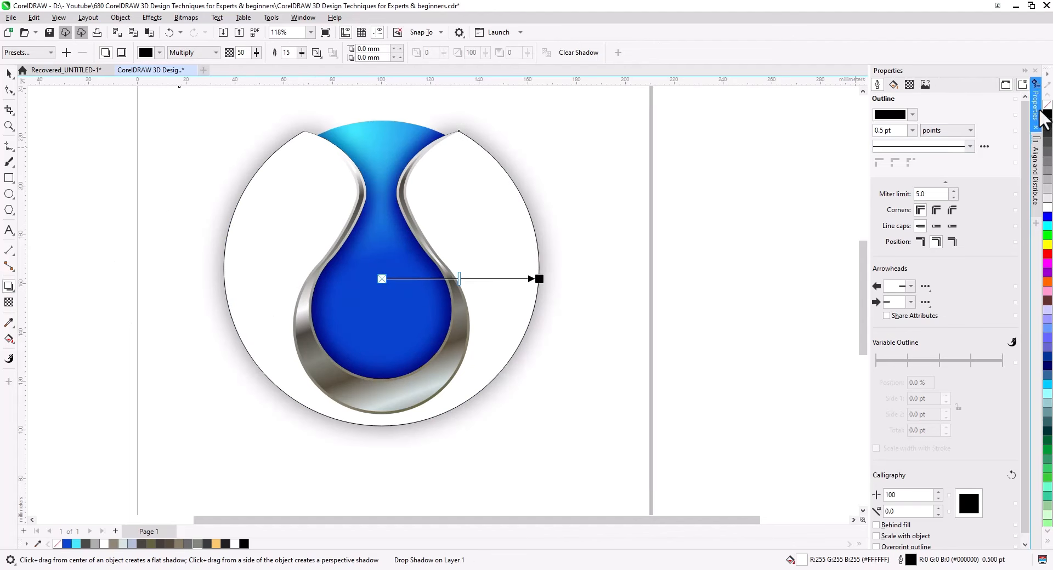
{"action": "left_click", "coordinate": [315, 55]}
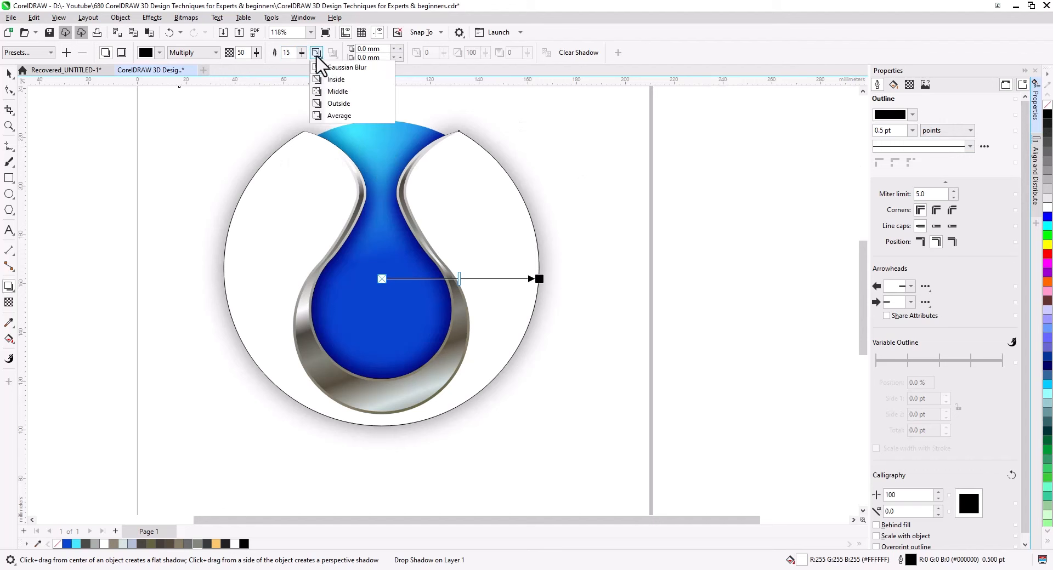
{"action": "left_click", "coordinate": [336, 91]}
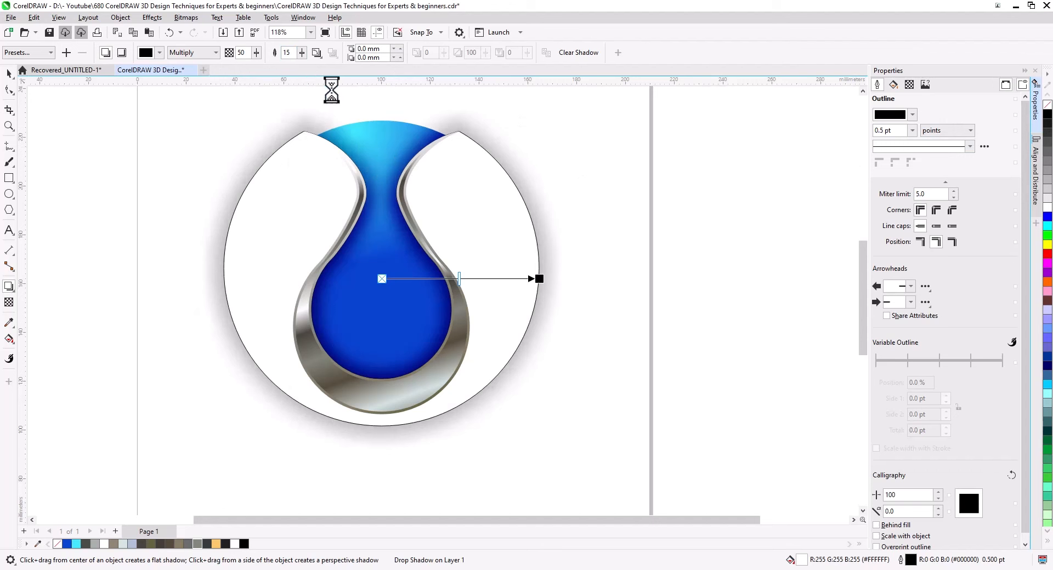
Step: Remove the white fill from the vase-trimmed circle that casts the drop shadow
{"action": "left_click", "coordinate": [9, 73]}
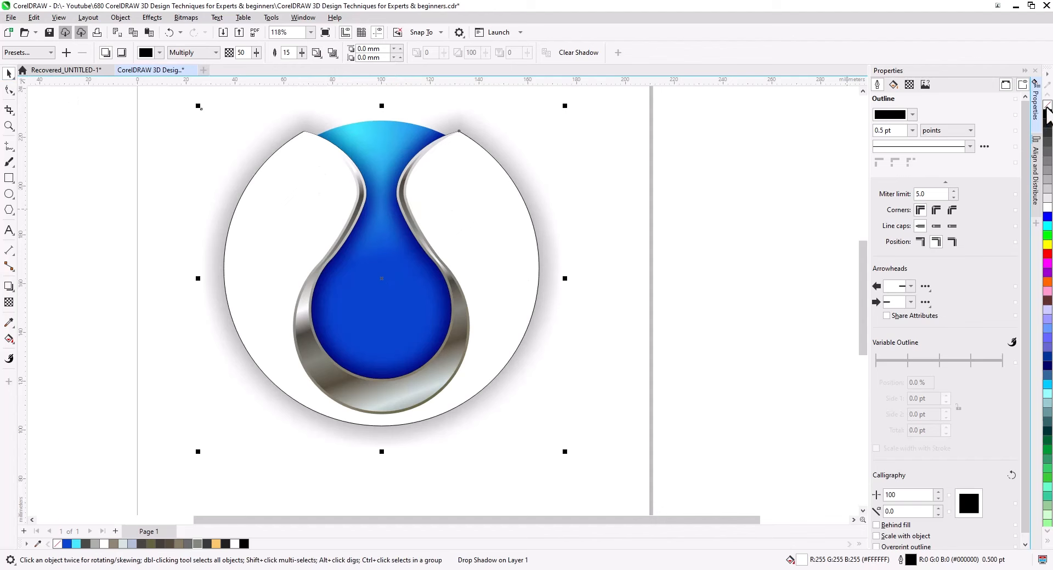
{"action": "left_click", "coordinate": [575, 218]}
{"action": "left_click", "coordinate": [523, 224]}
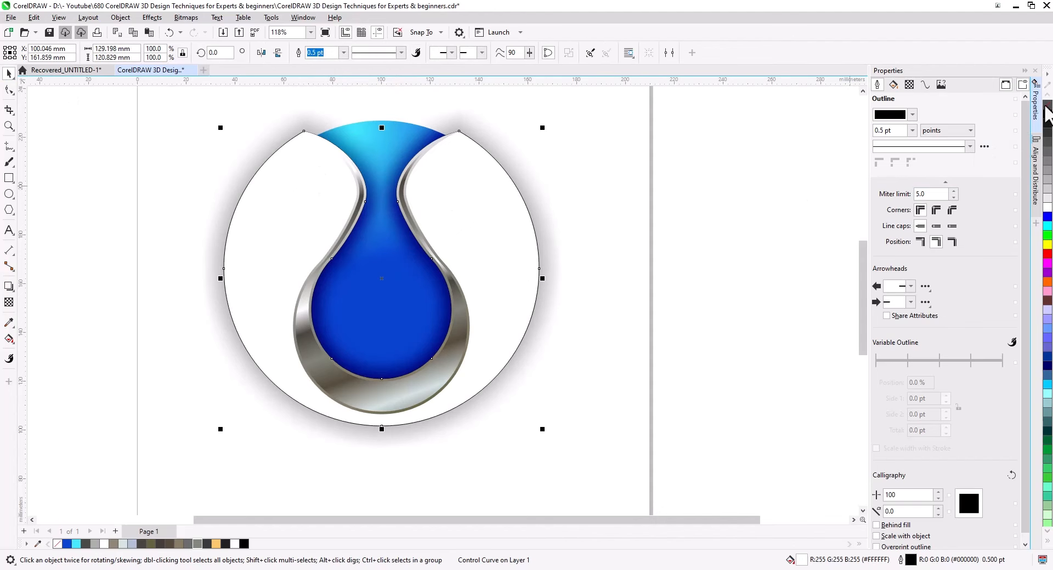
{"action": "left_click", "coordinate": [1048, 357]}
Step: Set the feathering of the vase-trimmed circle's drop shadow to 10
{"action": "left_click", "coordinate": [538, 196]}
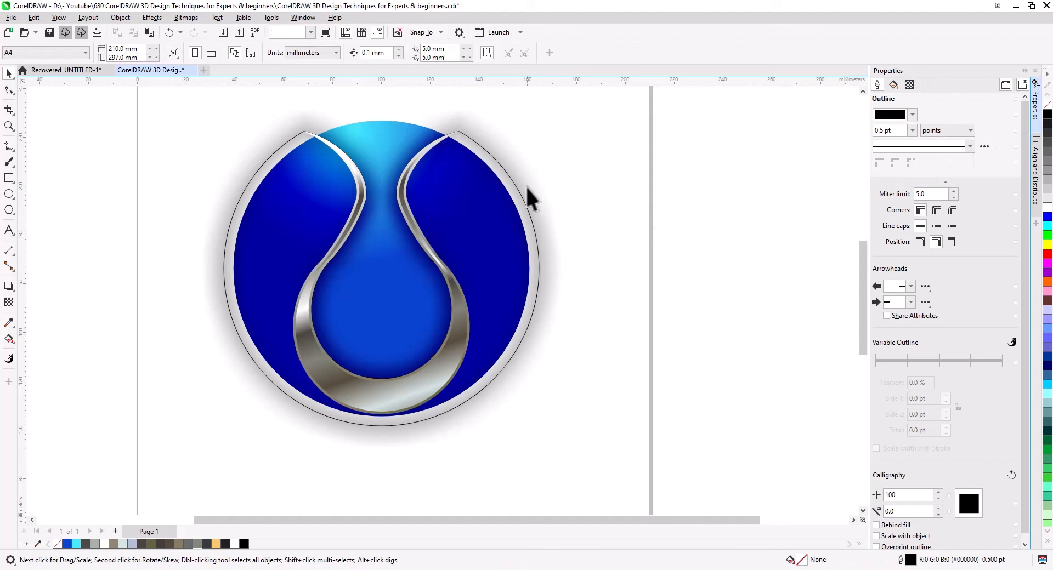
{"action": "left_click", "coordinate": [524, 197]}
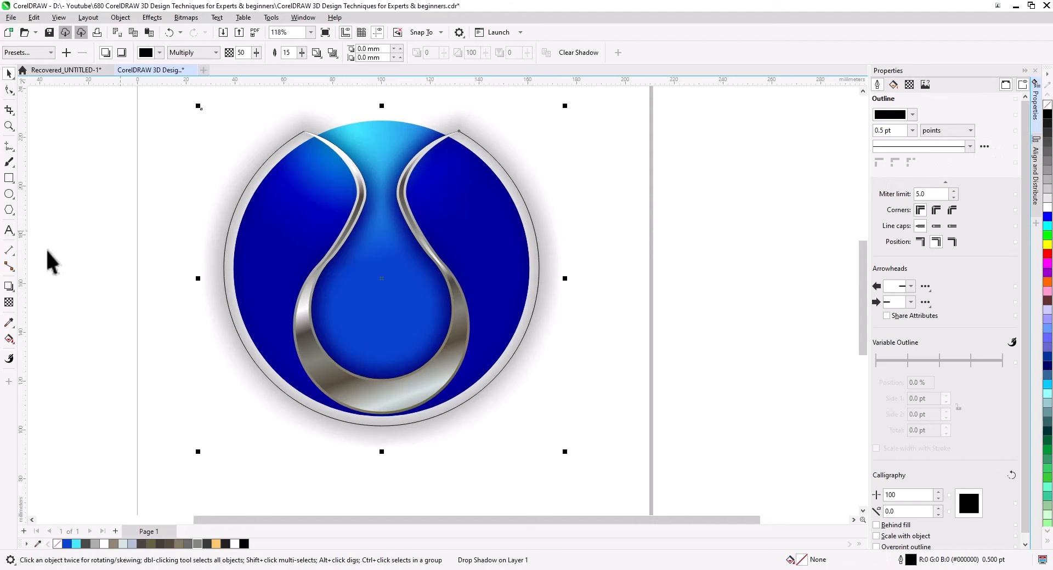
{"action": "left_click", "coordinate": [9, 287]}
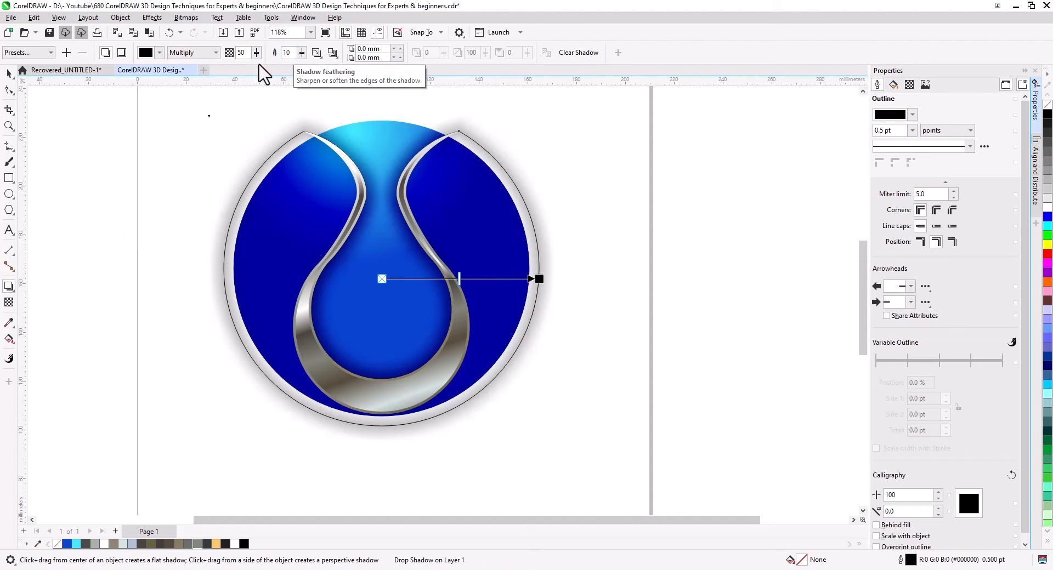
Step: Break the drop shadow apart from the vase-trimmed circle and PowerClip the shadow inside that circle
{"action": "left_click", "coordinate": [9, 73]}
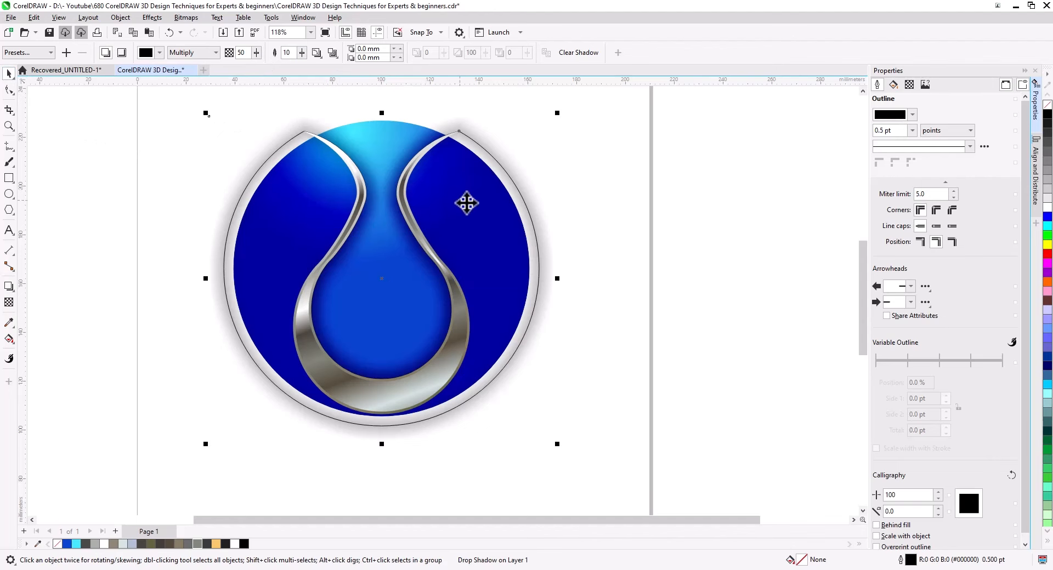
{"action": "right_click", "coordinate": [515, 195]}
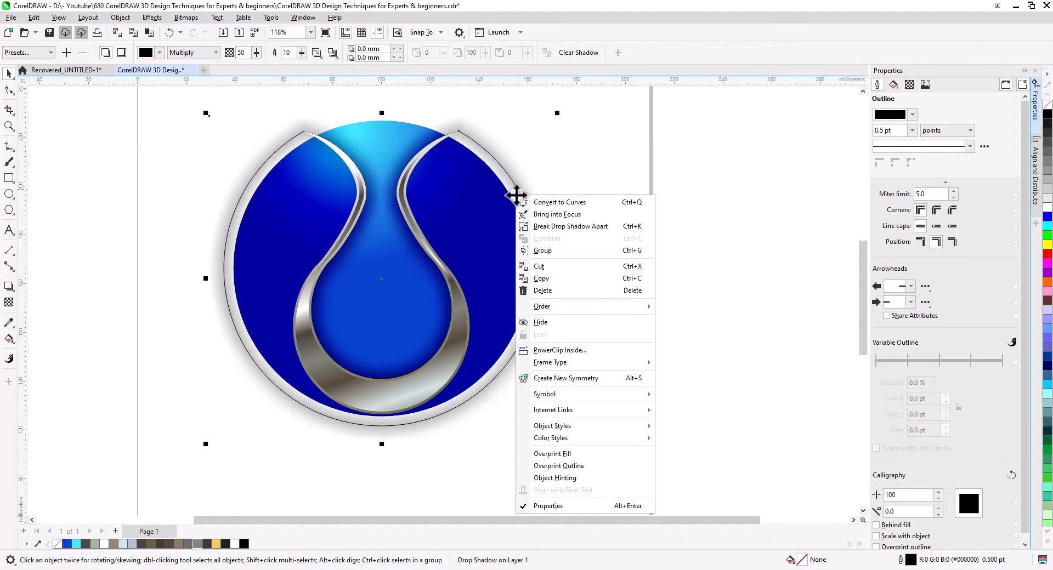
{"action": "left_click", "coordinate": [565, 227]}
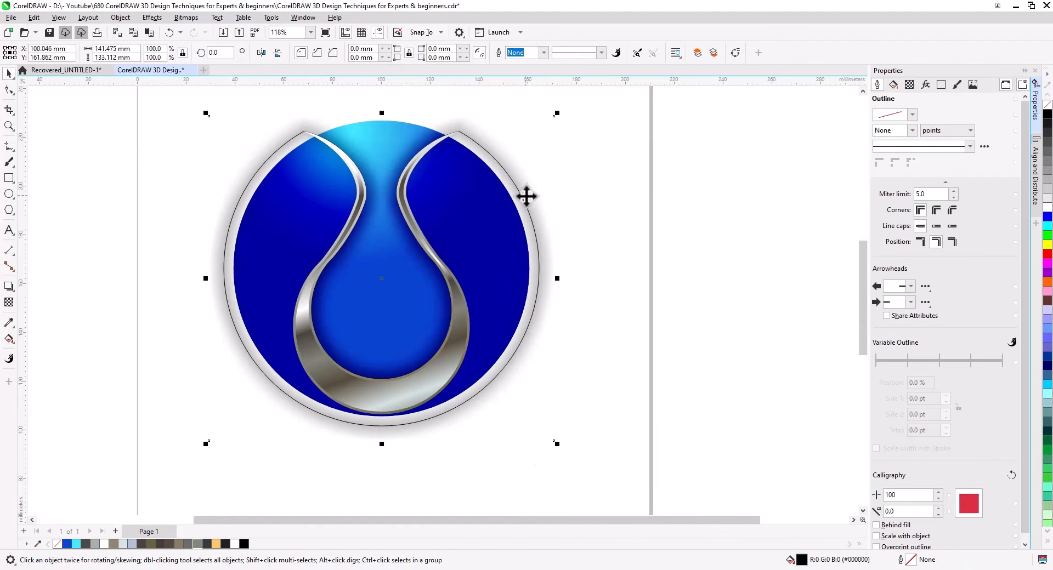
{"action": "right_click", "coordinate": [527, 195]}
{"action": "left_click", "coordinate": [574, 338]}
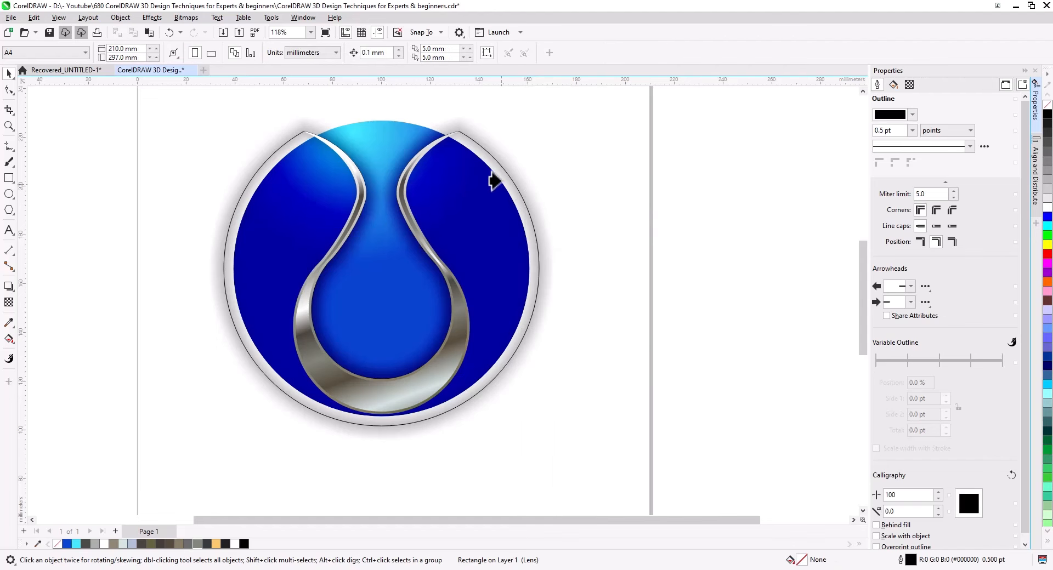
{"action": "left_click", "coordinate": [494, 181]}
{"action": "left_click", "coordinate": [583, 202]}
Step: Fill the vase-trimmed circle holding the clipped shadow with white
{"action": "left_click", "coordinate": [500, 172]}
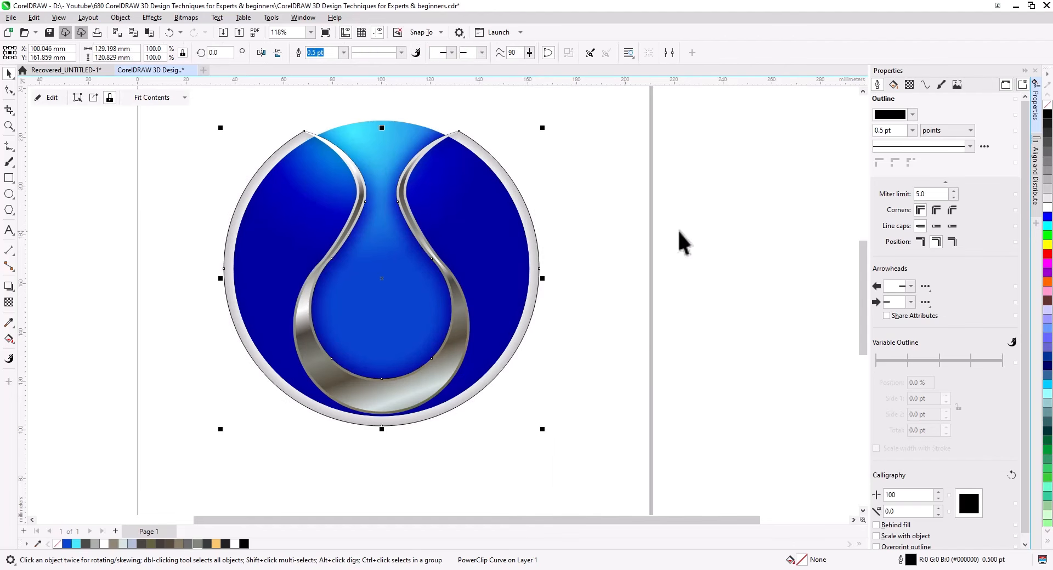
{"action": "left_click", "coordinate": [1047, 211]}
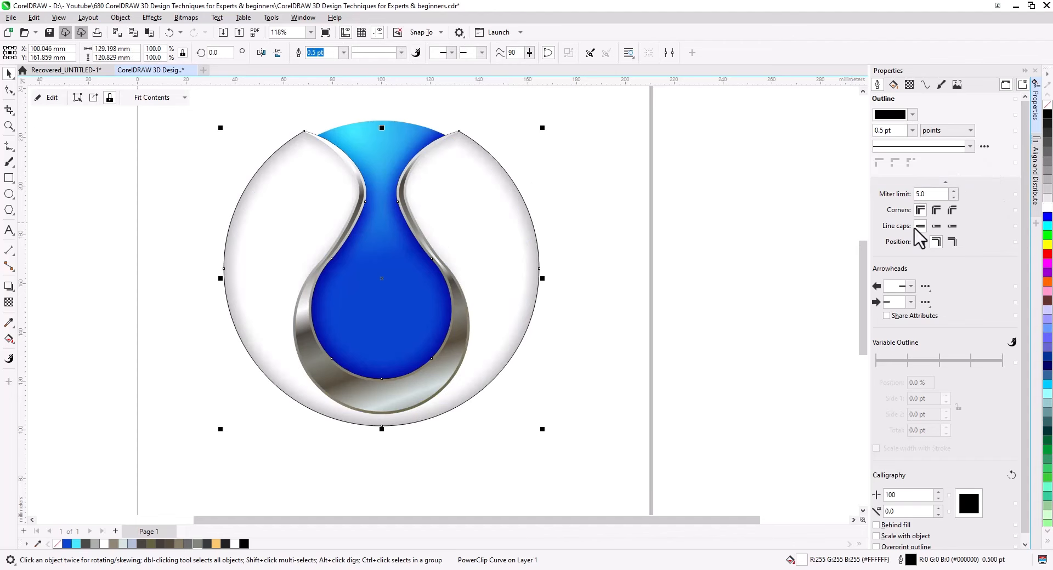
{"action": "left_click", "coordinate": [635, 177]}
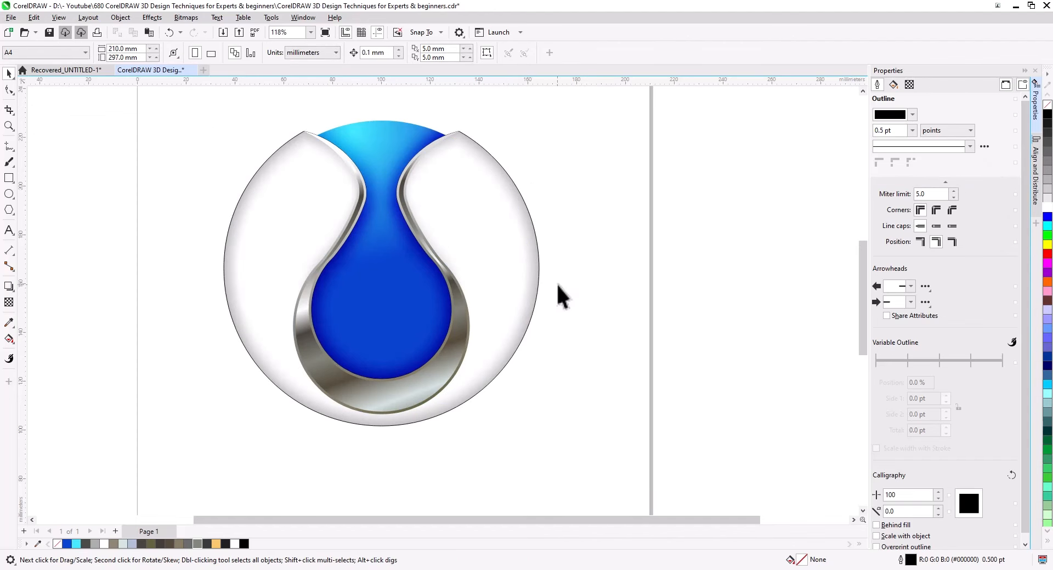
Step: Draw a slanted two-point line about 96 mm long at about 13 degrees across the upper left wing of the vase-trimmed circle
{"action": "left_click_drag", "start_coordinate": [556, 283], "coordinate": [599, 301]}
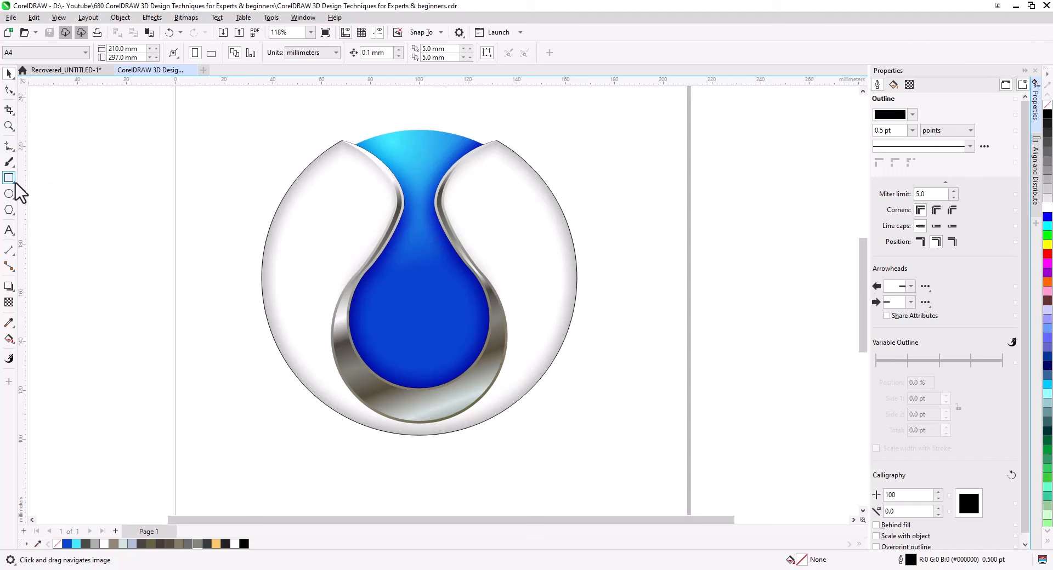
{"action": "left_click", "coordinate": [8, 146]}
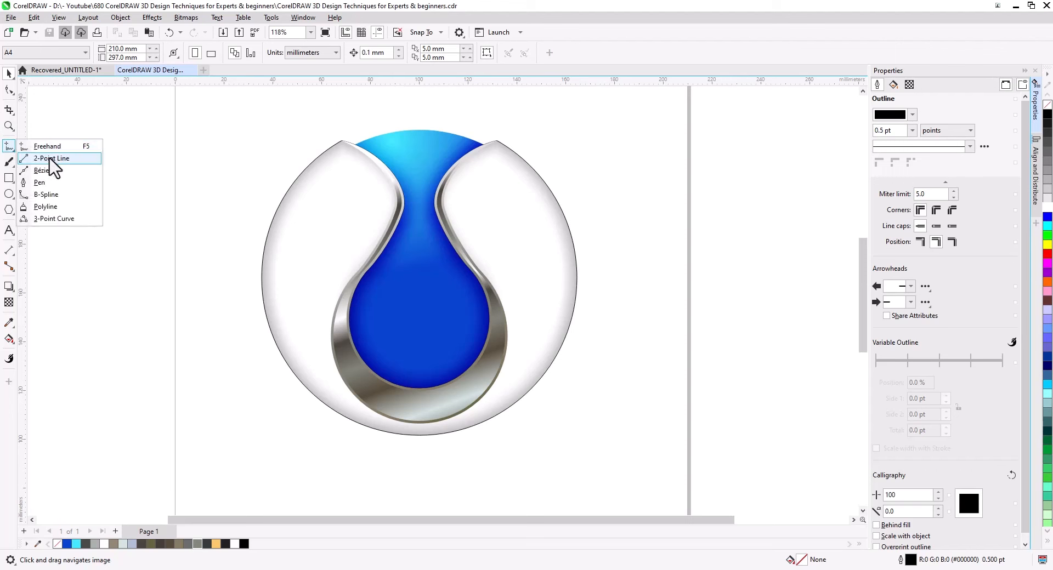
{"action": "left_click", "coordinate": [47, 157]}
{"action": "mouse_move", "coordinate": [222, 262]}
{"action": "left_mouse_down"}
{"action": "mouse_move", "coordinate": [345, 244]}
{"action": "mouse_move", "coordinate": [454, 207]}
{"action": "left_mouse_up"}
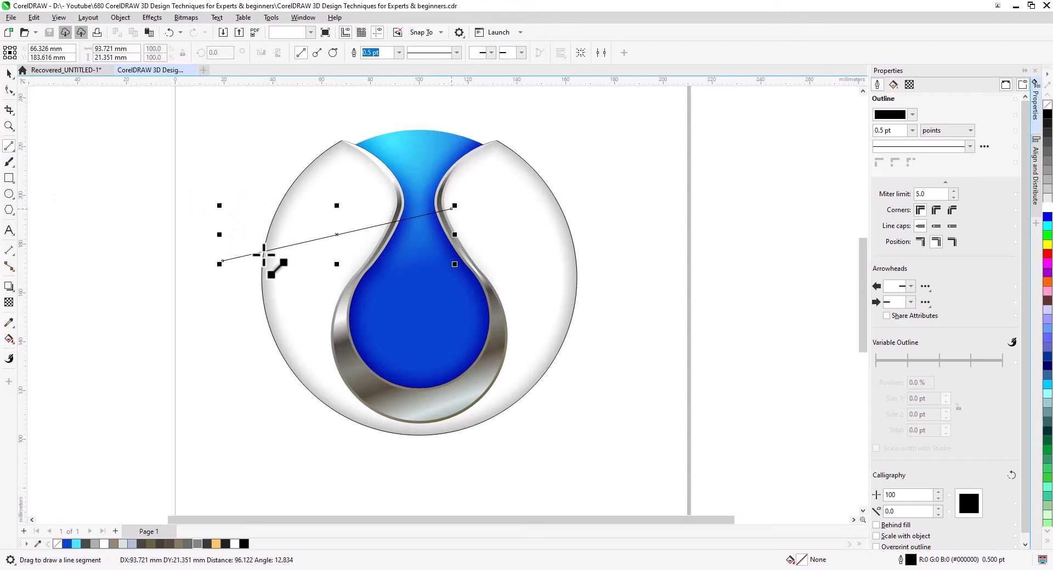
Step: Create a closed shape from the left wing area above the line with Smart Fill, then make it white without an outline
{"action": "left_click", "coordinate": [8, 339]}
{"action": "left_click", "coordinate": [41, 356]}
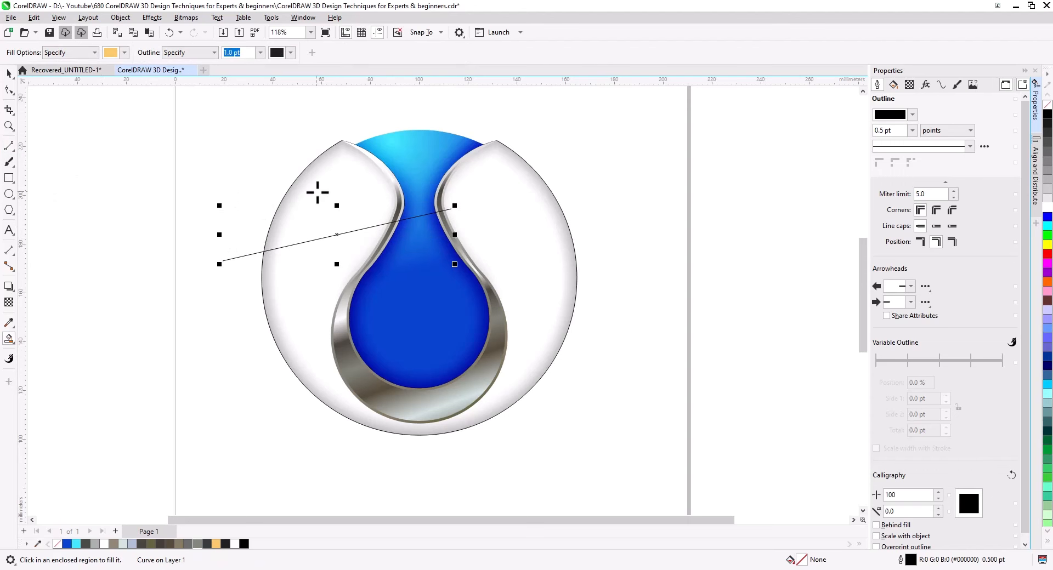
{"action": "left_click", "coordinate": [311, 192]}
{"action": "left_click", "coordinate": [10, 74]}
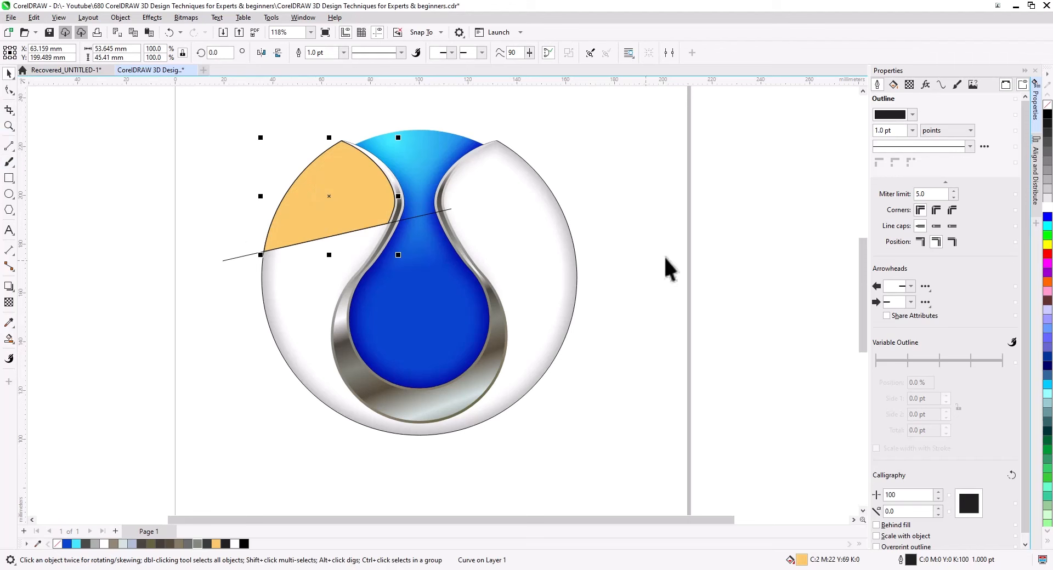
{"action": "left_click", "coordinate": [1047, 207]}
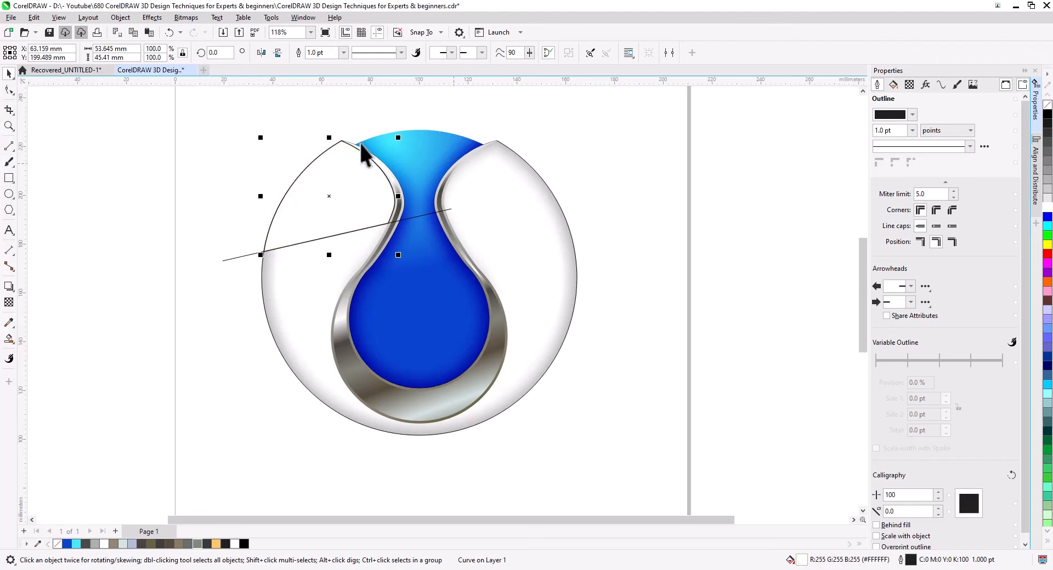
{"action": "right_click", "coordinate": [1047, 105]}
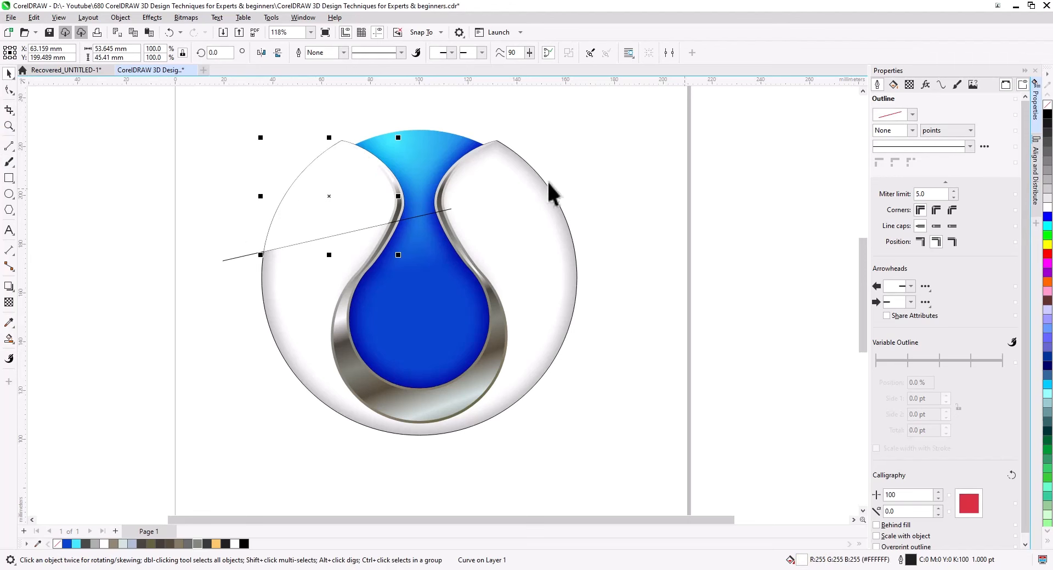
Step: Apply a Gaussian Blur with a radius of 20.1 to the white left wing shape
{"action": "left_click", "coordinate": [152, 18]}
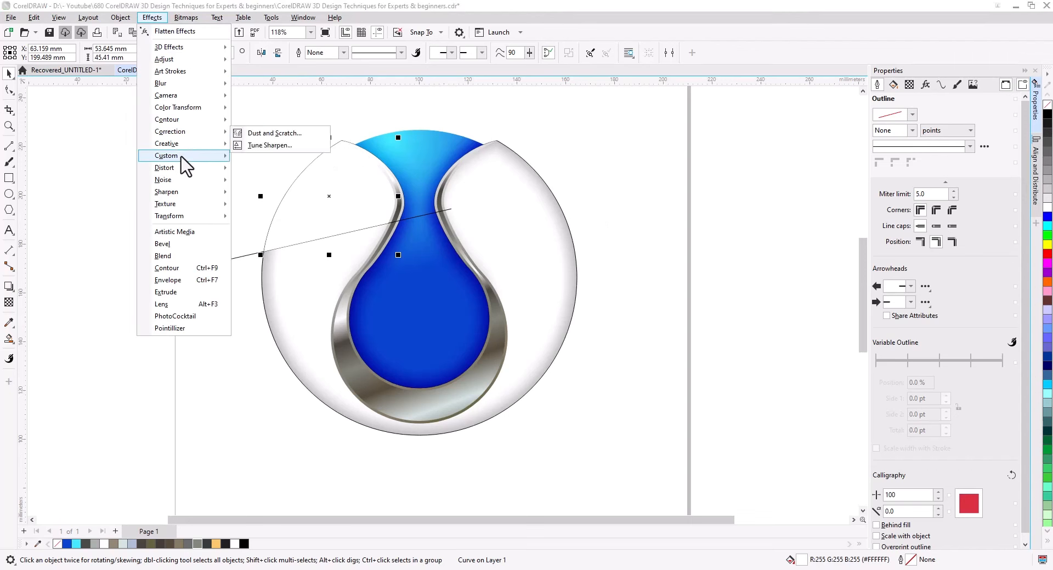
{"action": "mouse_move", "coordinate": [184, 85]}
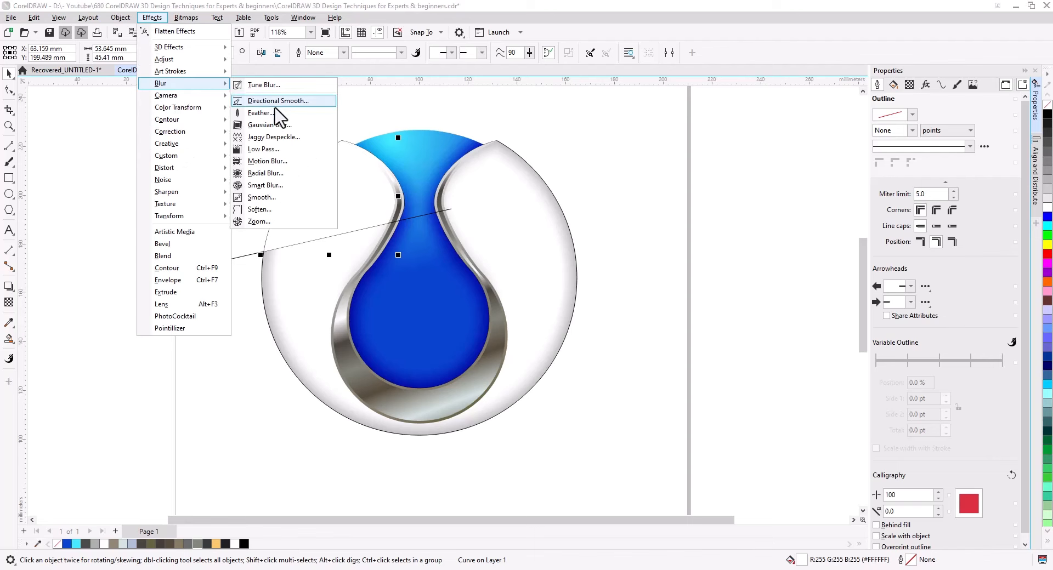
{"action": "left_click", "coordinate": [282, 126]}
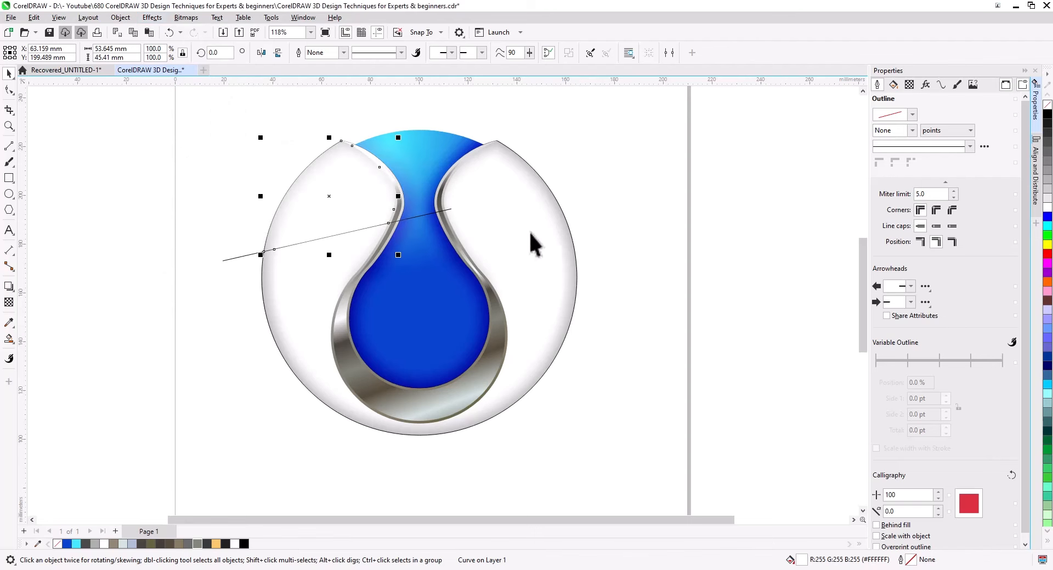
{"action": "left_click", "coordinate": [944, 266]}
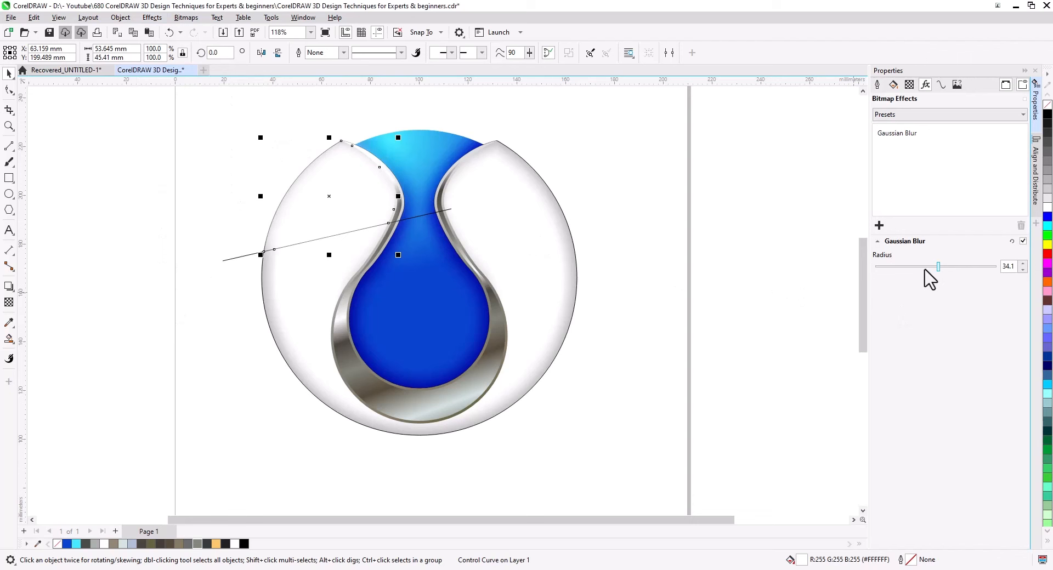
{"action": "left_click", "coordinate": [924, 267]}
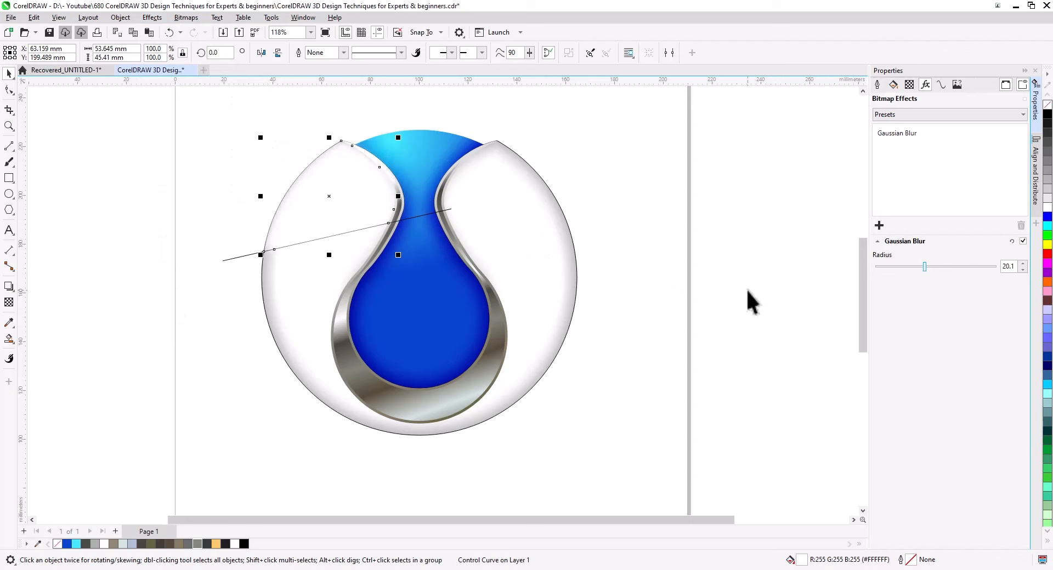
Step: Move the blurred white shape up about 5 mm, PowerClip it inside the vase-trimmed circle, and delete the slanted line
{"action": "left_click", "coordinate": [170, 176]}
{"action": "left_click_drag", "start_coordinate": [338, 200], "coordinate": [338, 189]}
{"action": "right_click", "coordinate": [337, 190]}
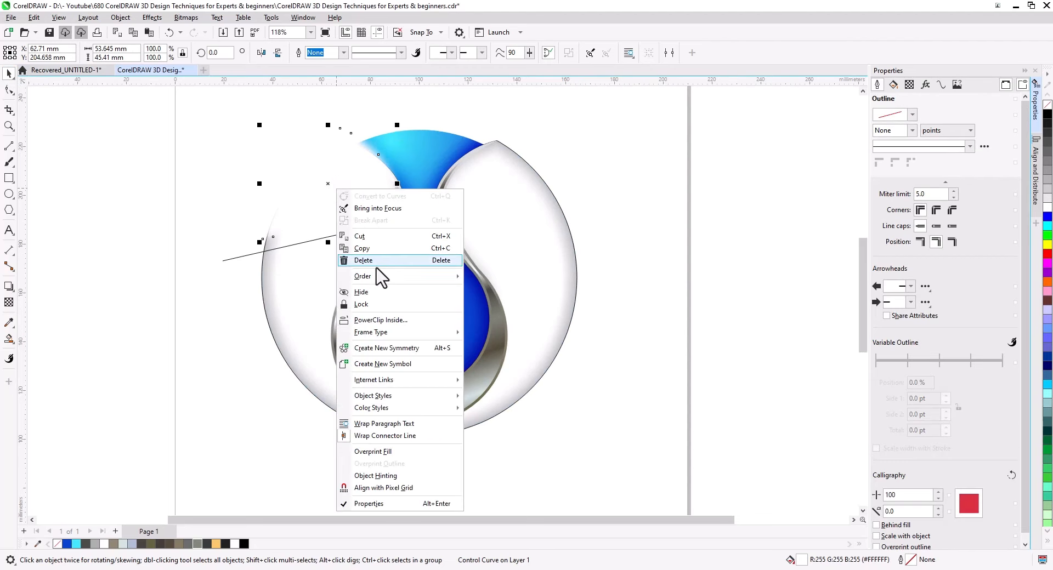
{"action": "left_click", "coordinate": [378, 318]}
{"action": "left_click", "coordinate": [274, 277]}
{"action": "left_click", "coordinate": [189, 213]}
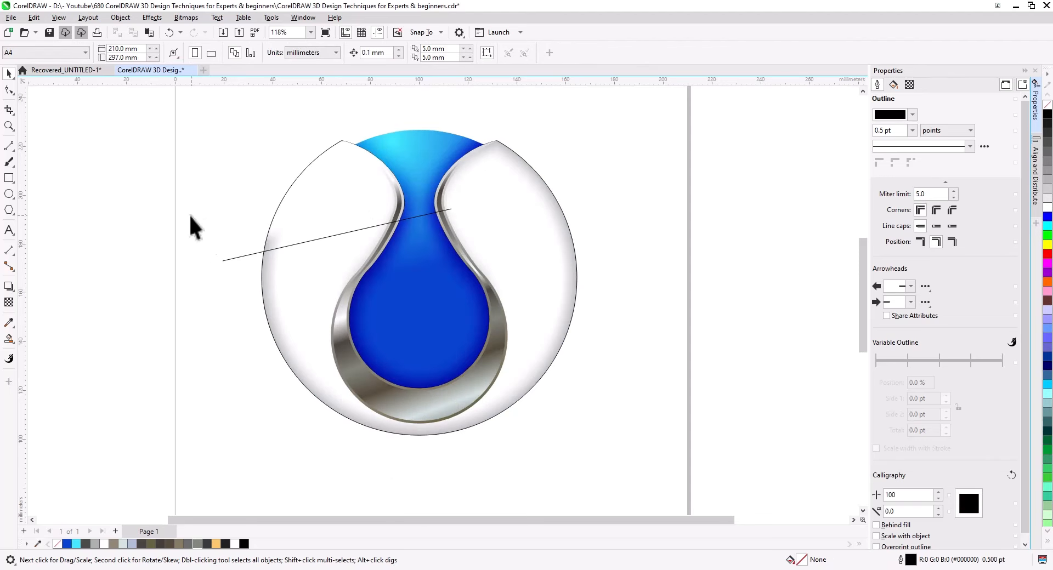
{"action": "left_click", "coordinate": [240, 257]}
{"action": "key", "text": "Delete"}
Step: Apply a diagonal linear fountain fill from white to black to the vase-trimmed circle, running from the left wing toward its center
{"action": "left_click", "coordinate": [267, 284]}
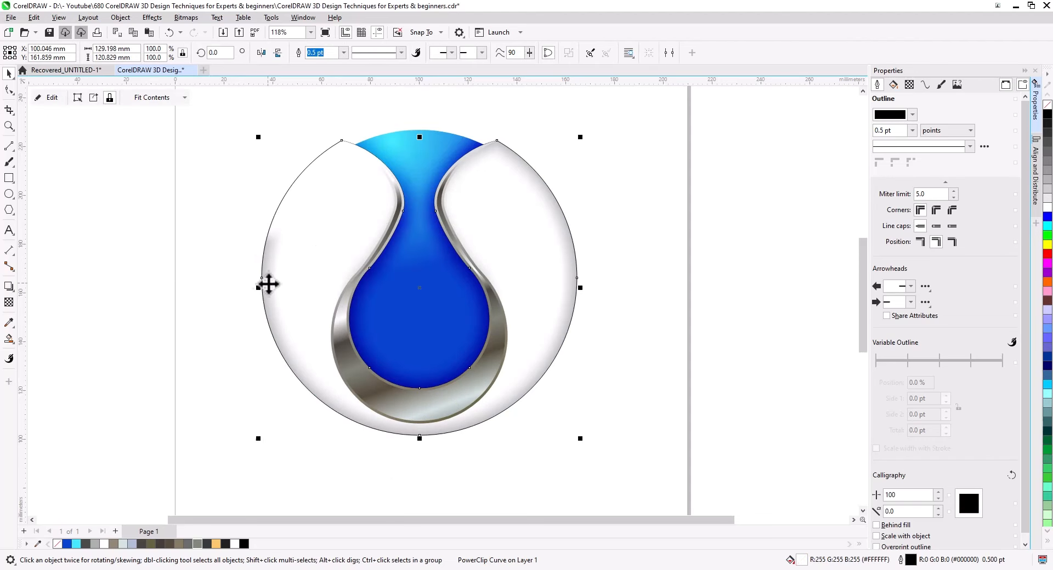
{"action": "left_click", "coordinate": [10, 340]}
{"action": "left_click", "coordinate": [52, 351]}
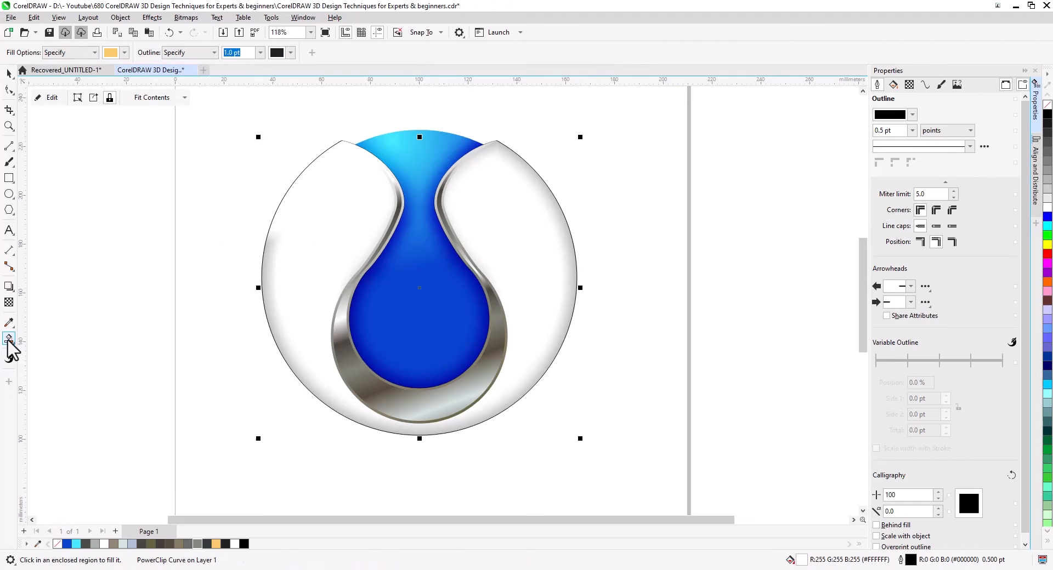
{"action": "left_click", "coordinate": [9, 340]}
{"action": "left_click", "coordinate": [33, 341]}
{"action": "left_click_drag", "start_coordinate": [424, 260], "coordinate": [424, 351]}
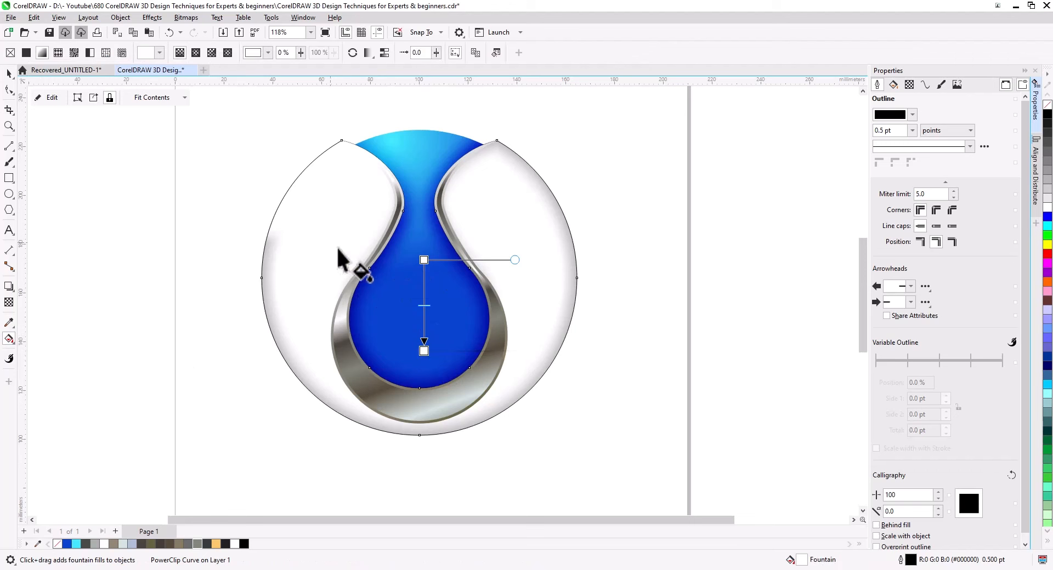
{"action": "left_click_drag", "start_coordinate": [329, 241], "coordinate": [408, 303]}
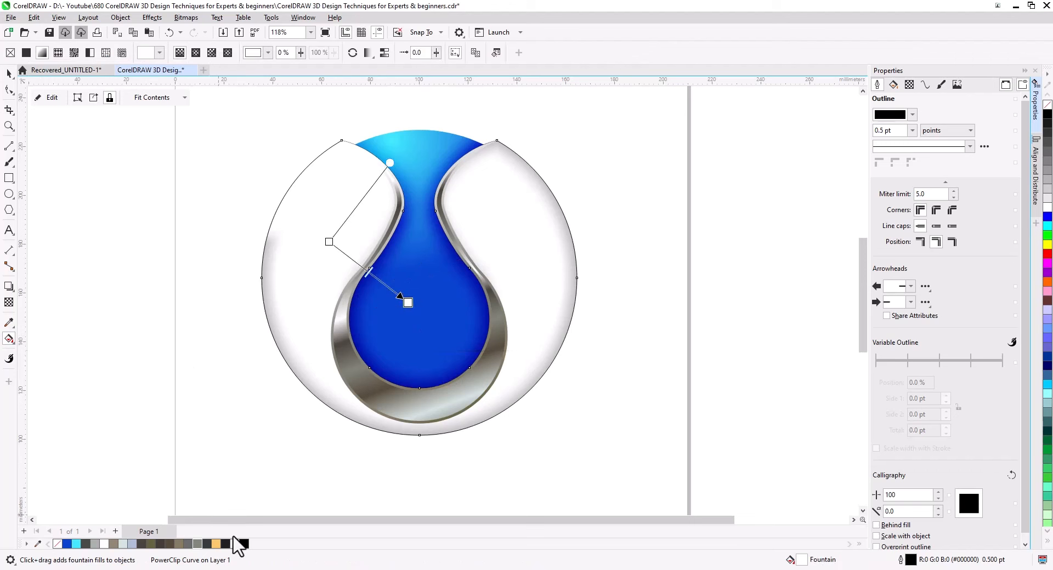
{"action": "left_click_drag", "start_coordinate": [410, 300], "coordinate": [407, 302]}
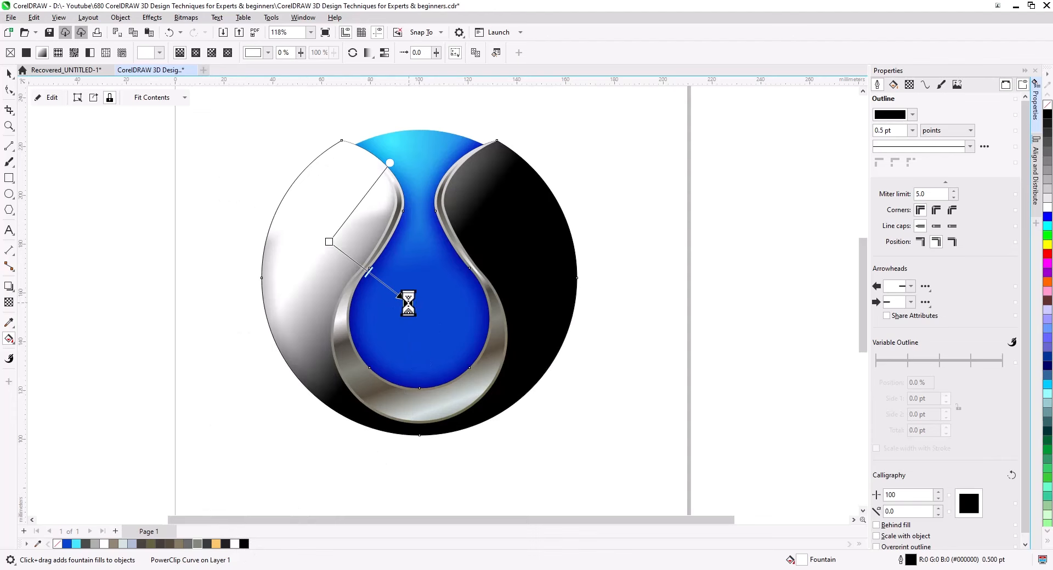
Step: Change the vase-trimmed circle's fill to an elliptical fountain, black at the circle's center and white at its bottom edge
{"action": "left_click", "coordinate": [196, 53]}
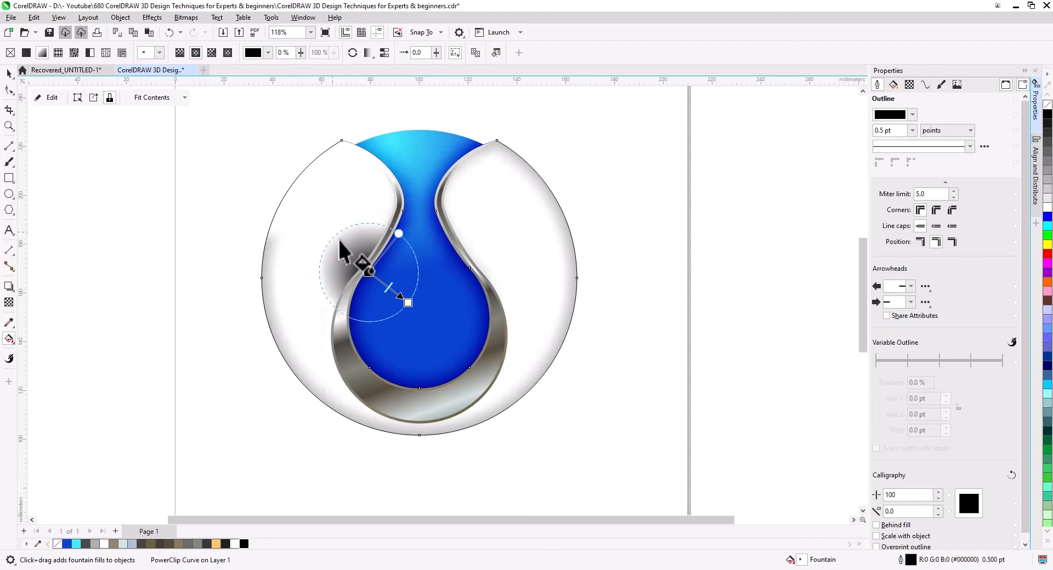
{"action": "left_click_drag", "start_coordinate": [370, 265], "coordinate": [421, 257]}
{"action": "left_click_drag", "start_coordinate": [408, 303], "coordinate": [404, 424]}
{"action": "mouse_move", "coordinate": [417, 265]}
{"action": "left_mouse_down"}
{"action": "mouse_move", "coordinate": [419, 294]}
{"action": "mouse_move", "coordinate": [417, 270]}
{"action": "left_mouse_up"}
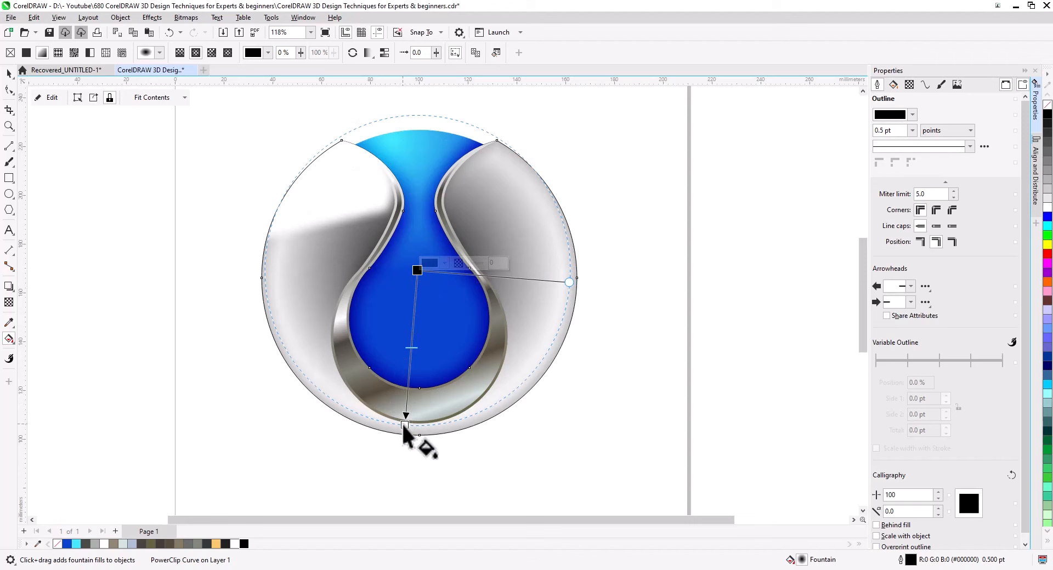
{"action": "left_click_drag", "start_coordinate": [403, 425], "coordinate": [417, 433]}
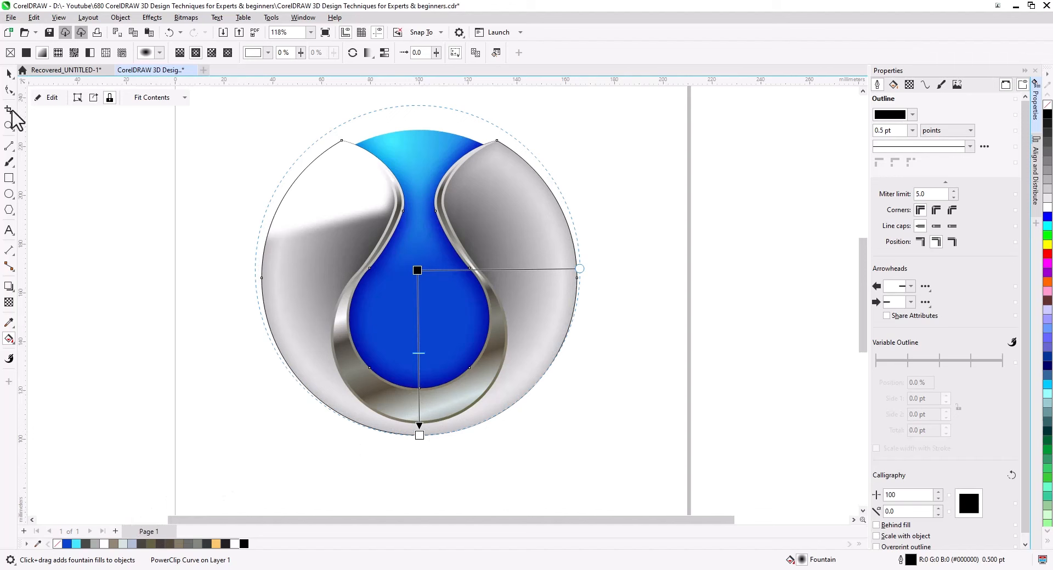
Step: Recolor the center stop of the vase-trimmed circle's elliptical fountain fill from the document palette's gray
{"action": "left_click", "coordinate": [9, 73]}
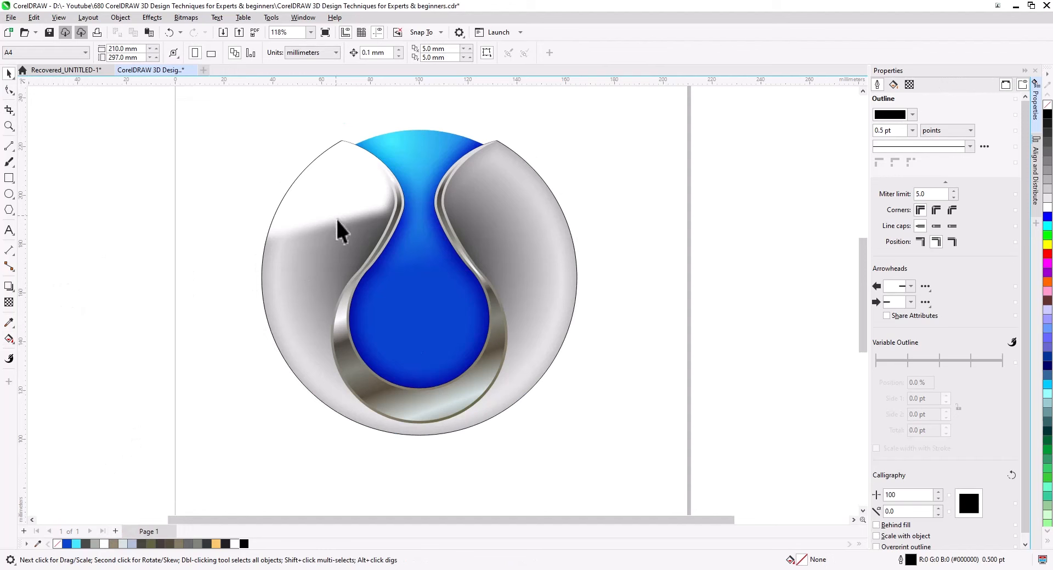
{"action": "left_click", "coordinate": [321, 276]}
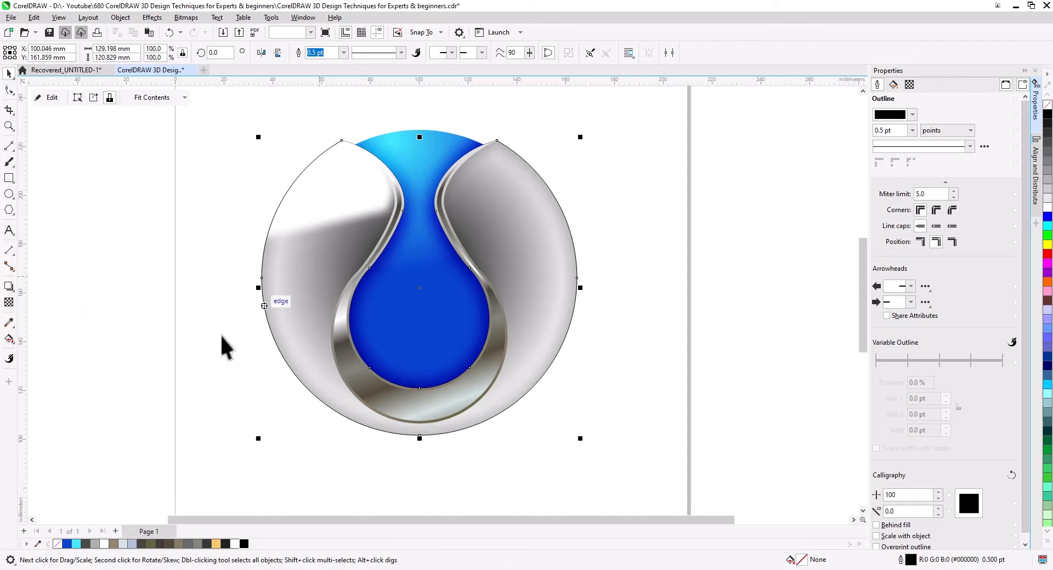
{"action": "left_click", "coordinate": [9, 340]}
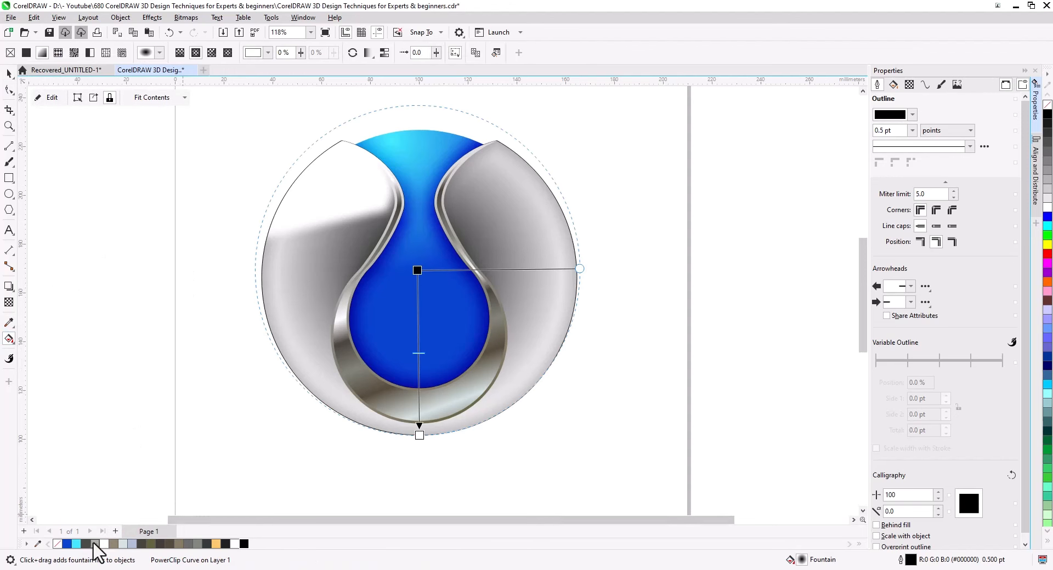
{"action": "left_click_drag", "start_coordinate": [94, 544], "coordinate": [418, 270]}
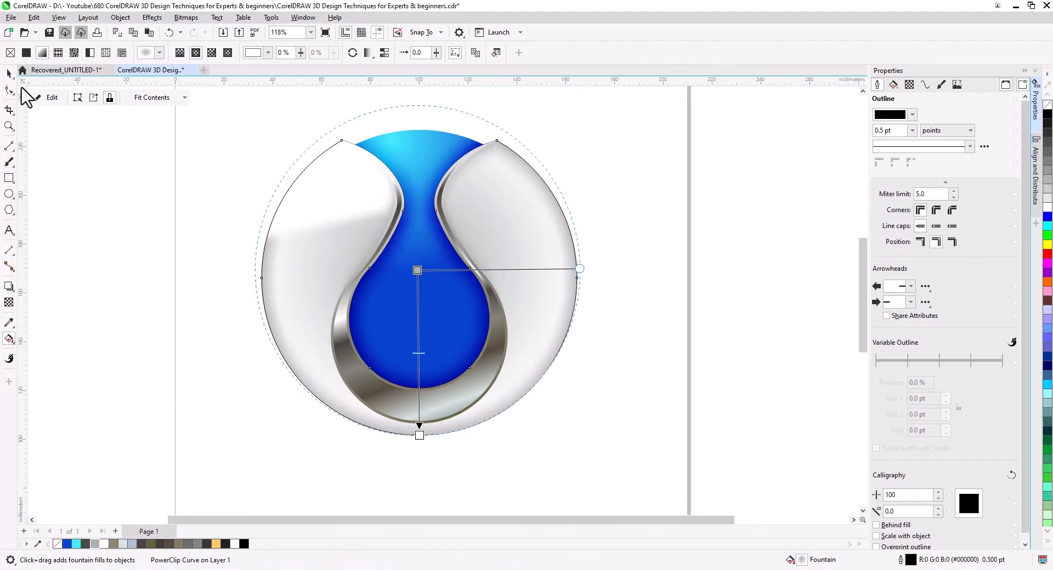
{"action": "left_click", "coordinate": [9, 73]}
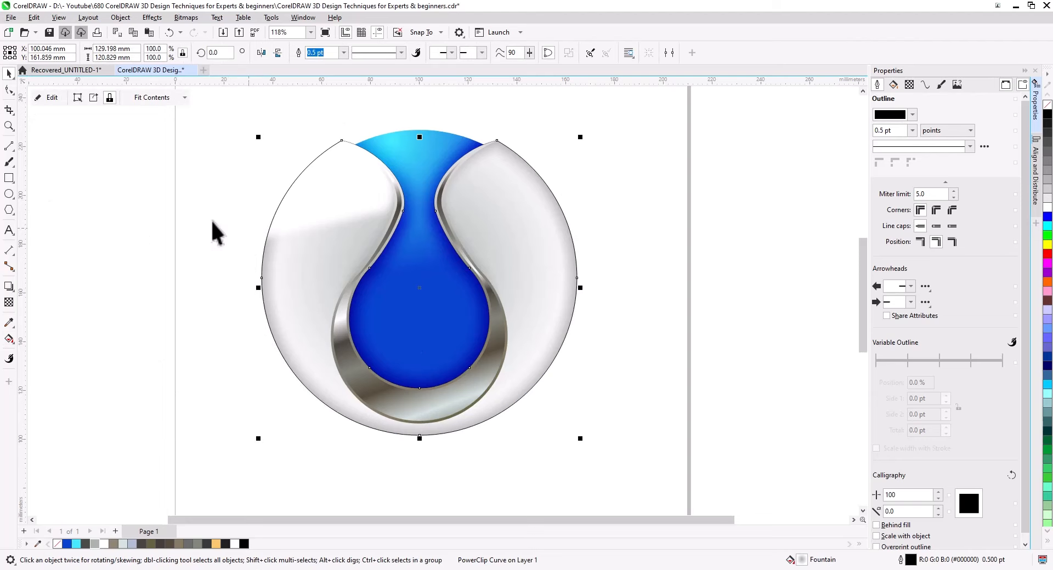
{"action": "right_click", "coordinate": [312, 206]}
{"action": "left_click", "coordinate": [332, 212]}
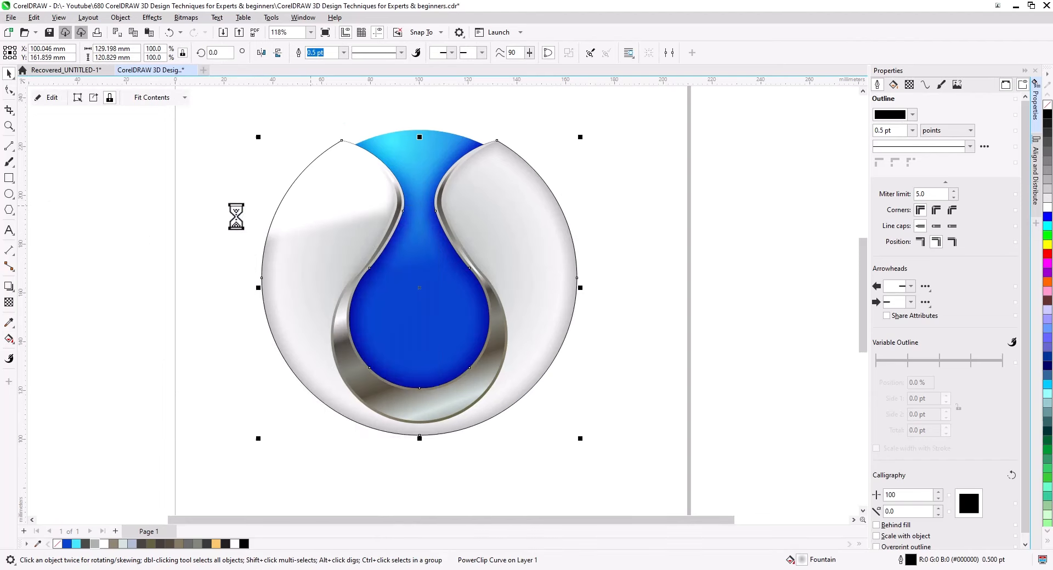
Step: Extract the vase-trimmed circle's PowerClip contents and give the blurred white highlight a linear fountain transparency fading downward from its upper end
{"action": "left_click", "coordinate": [311, 197]}
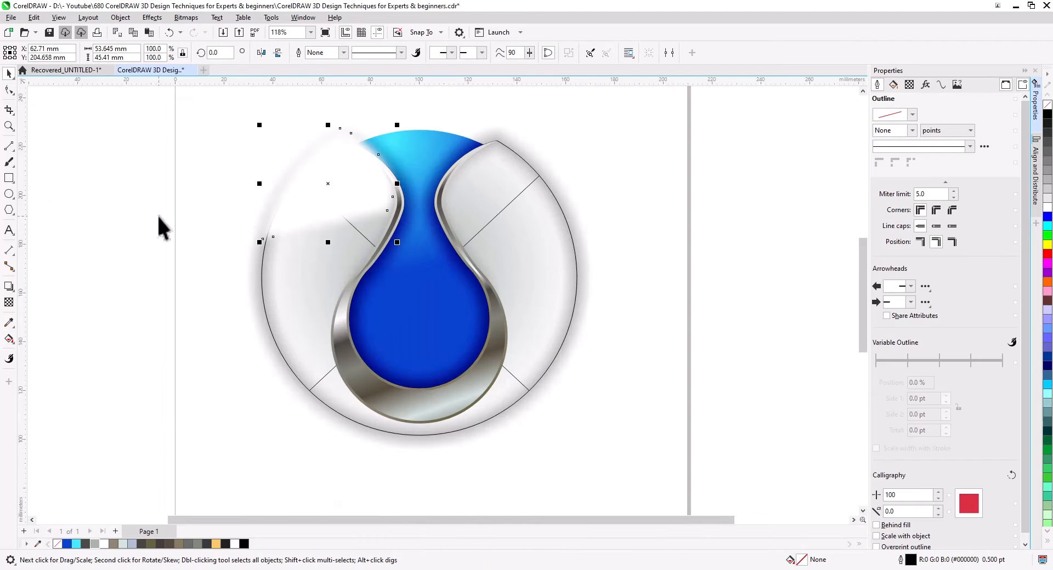
{"action": "left_click", "coordinate": [9, 302]}
{"action": "left_click_drag", "start_coordinate": [303, 107], "coordinate": [343, 239]}
{"action": "left_click_drag", "start_coordinate": [303, 103], "coordinate": [346, 210]}
{"action": "left_click_drag", "start_coordinate": [304, 103], "coordinate": [325, 135]}
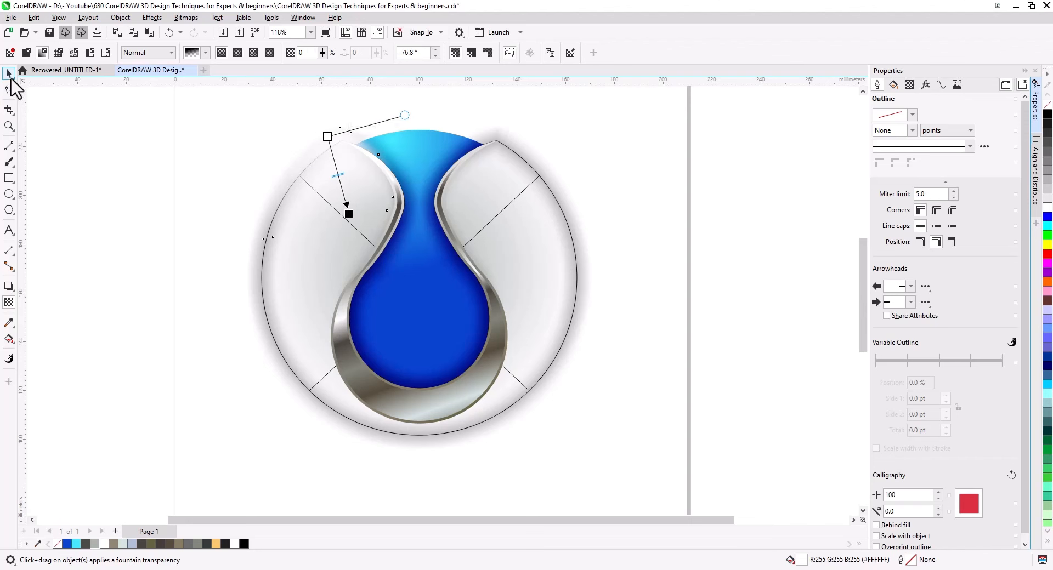
Step: Send the extracted shadow lens rectangle to the back of the page and PowerClip it inside the vase-trimmed circle
{"action": "left_click", "coordinate": [9, 74]}
{"action": "left_click", "coordinate": [582, 345]}
{"action": "left_click", "coordinate": [570, 334]}
{"action": "right_click", "coordinate": [570, 334]}
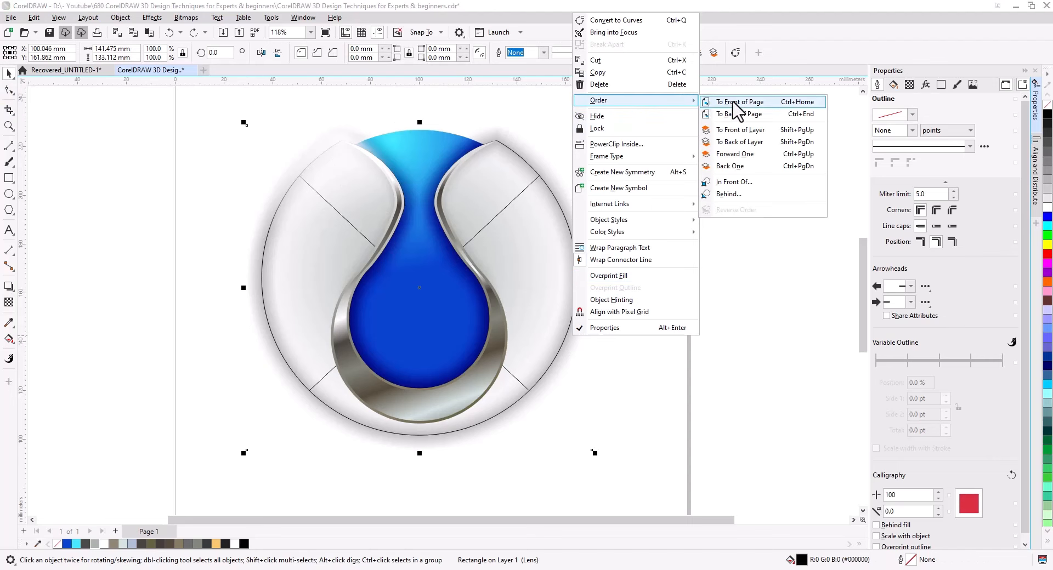
{"action": "left_click", "coordinate": [735, 115]}
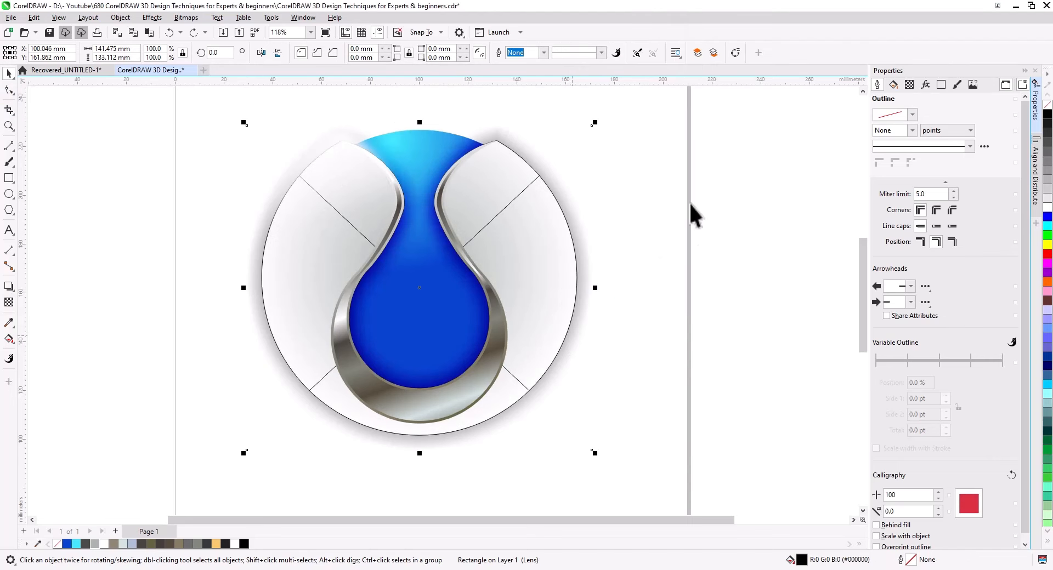
{"action": "right_click", "coordinate": [582, 271]}
{"action": "key", "text": "Escape"}
{"action": "key", "text": "Escape"}
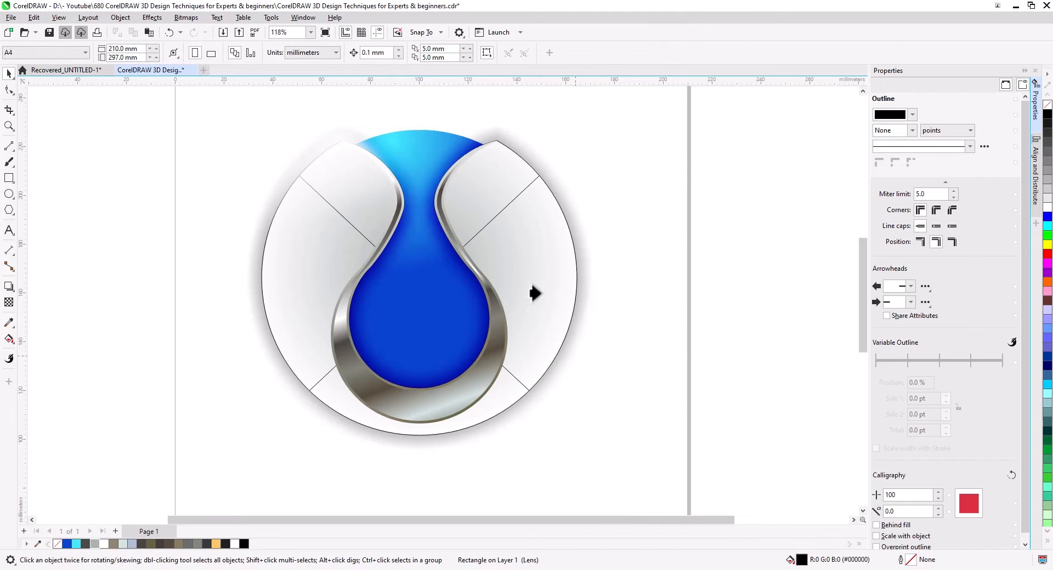
{"action": "left_click", "coordinate": [289, 282]}
{"action": "key", "text": "Escape"}
Step: PowerClip the faded white highlight inside the vase-trimmed circle and remove the circle's outline
{"action": "left_click", "coordinate": [344, 171]}
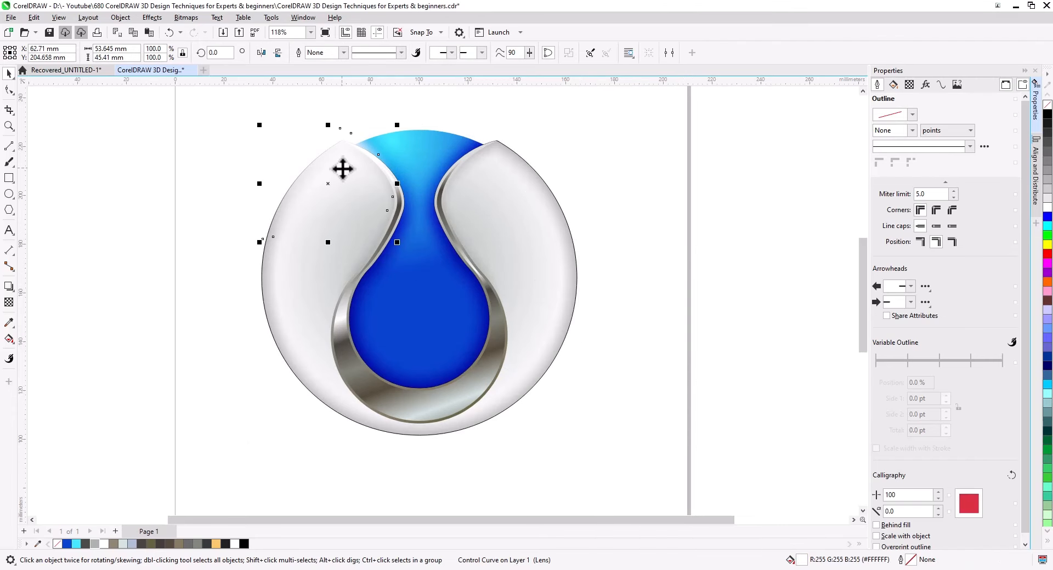
{"action": "right_click", "coordinate": [342, 168]}
{"action": "left_click", "coordinate": [384, 309]}
{"action": "left_click", "coordinate": [291, 299]}
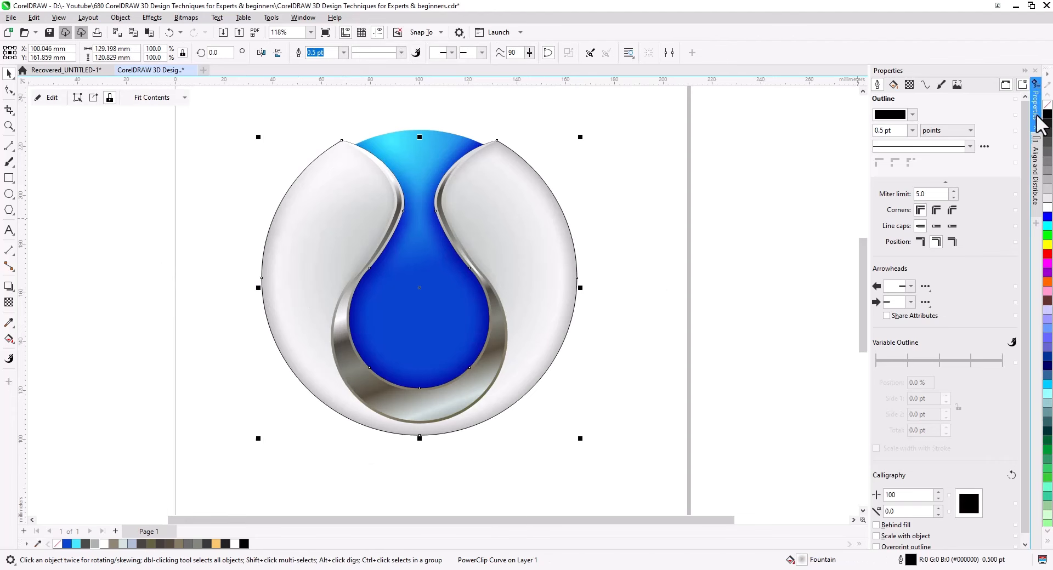
{"action": "right_click", "coordinate": [1047, 104]}
{"action": "left_click", "coordinate": [695, 263]}
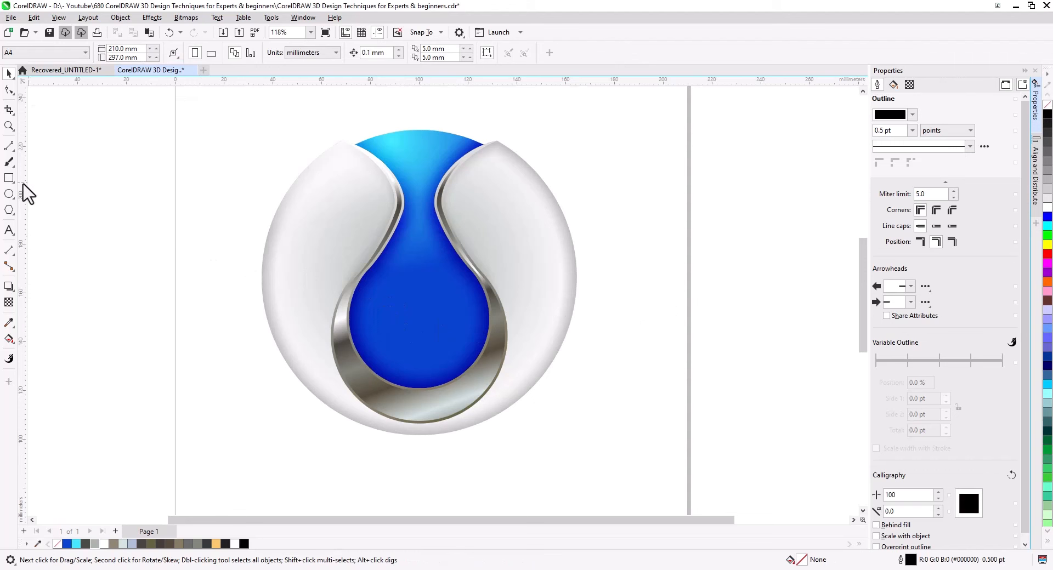
Step: Draw a tall rectangle about 34 × 135 mm over the circle's right side and rotate it about 3.9° counterclockwise
{"action": "left_click", "coordinate": [9, 180]}
{"action": "left_click_drag", "start_coordinate": [602, 109], "coordinate": [520, 439]}
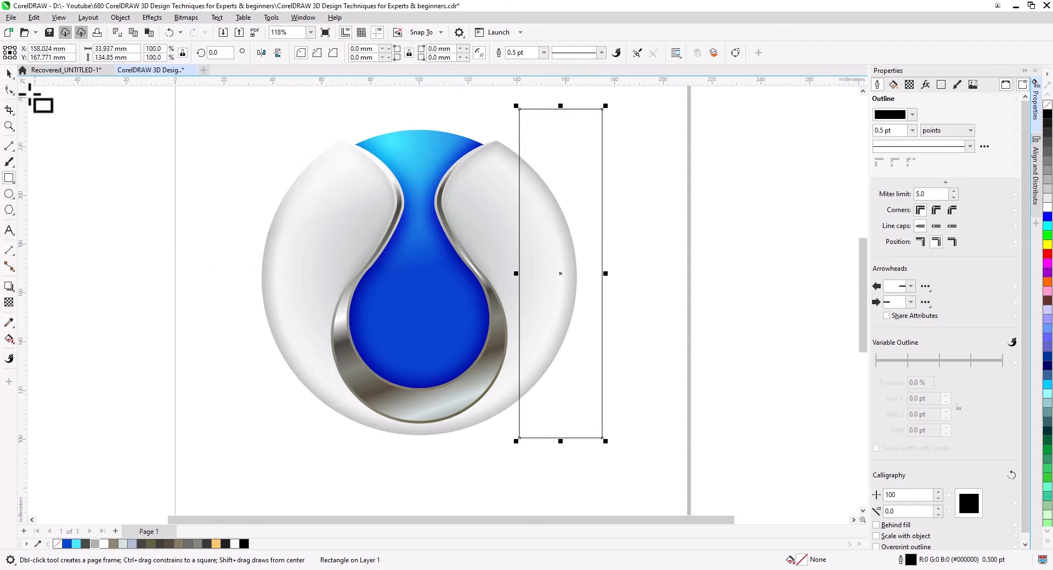
{"action": "left_click", "coordinate": [10, 74]}
{"action": "left_click", "coordinate": [520, 115]}
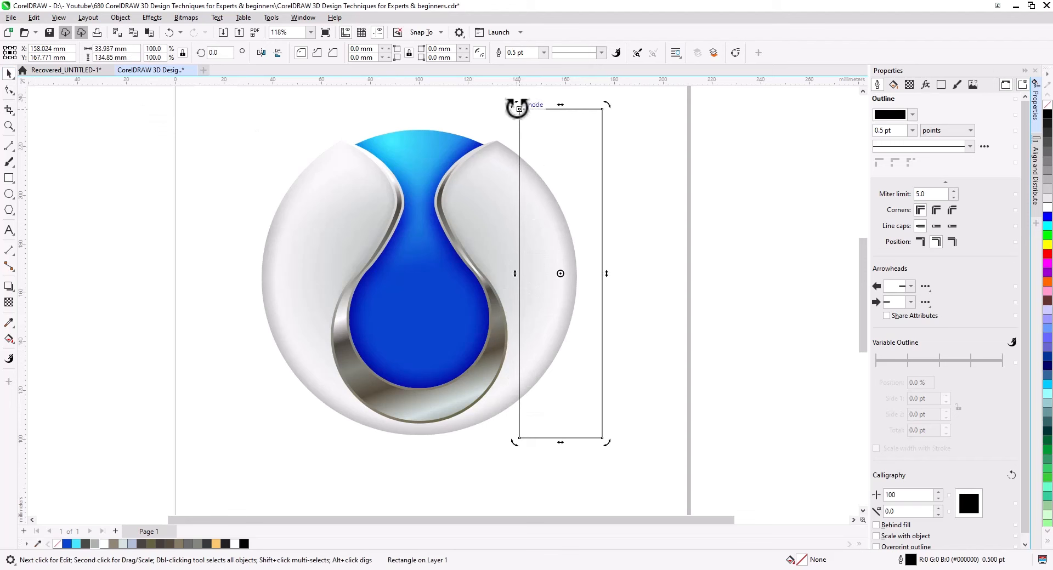
{"action": "left_click_drag", "start_coordinate": [516, 108], "coordinate": [509, 111]}
{"action": "left_click", "coordinate": [566, 162]}
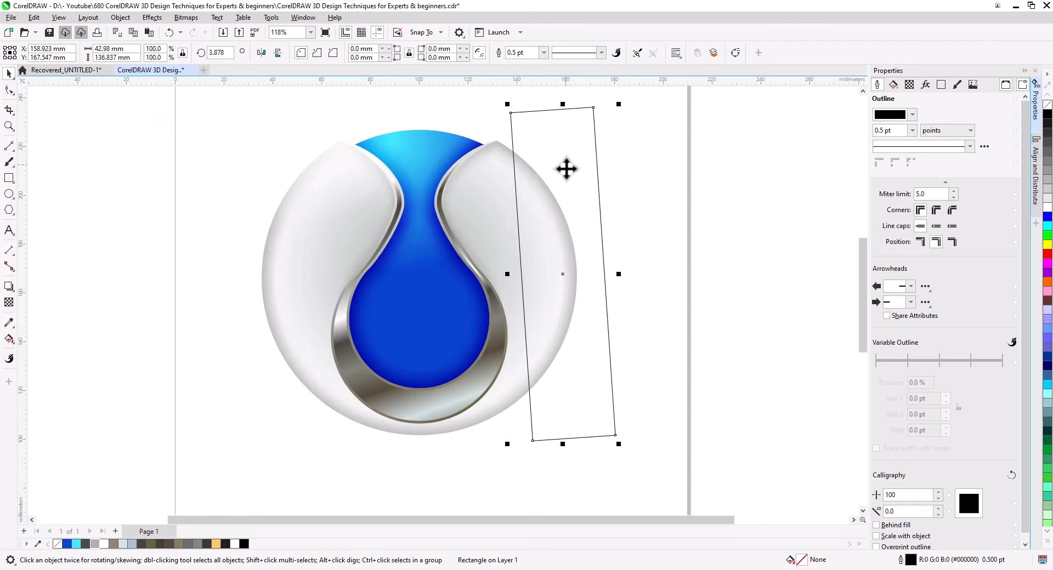
Step: Smart Fill the area where the tilted rectangle overlaps the circle's right side, and delete the rectangle
{"action": "left_click", "coordinate": [8, 340]}
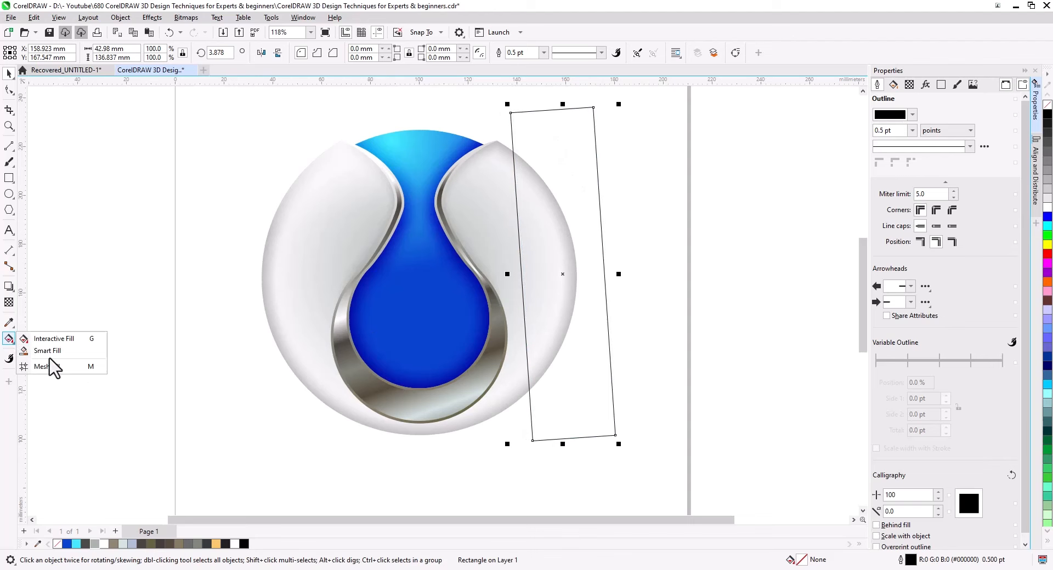
{"action": "left_click", "coordinate": [44, 351]}
{"action": "left_click", "coordinate": [544, 267]}
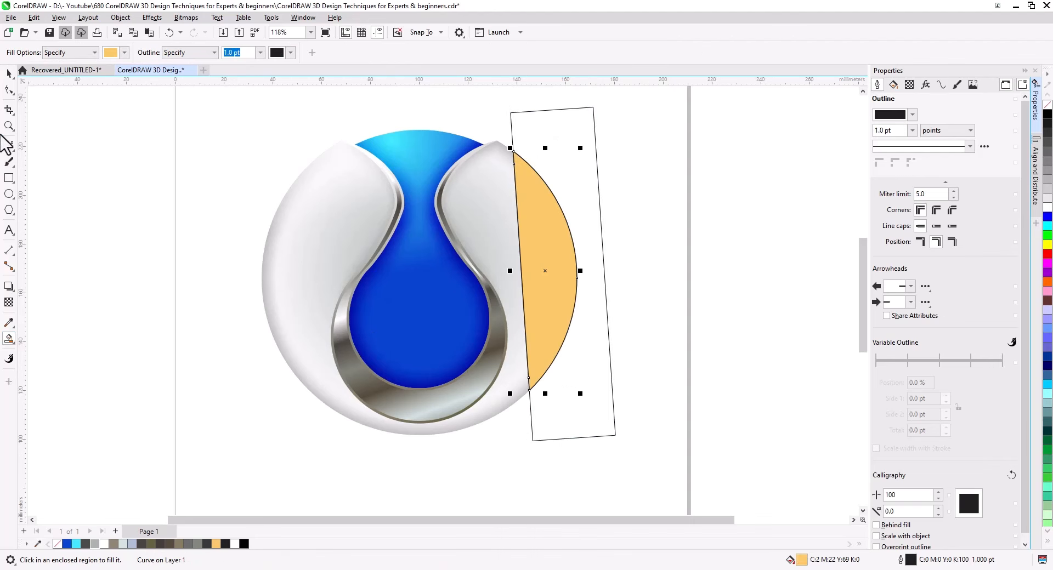
{"action": "left_click", "coordinate": [8, 73]}
{"action": "left_click", "coordinate": [561, 437]}
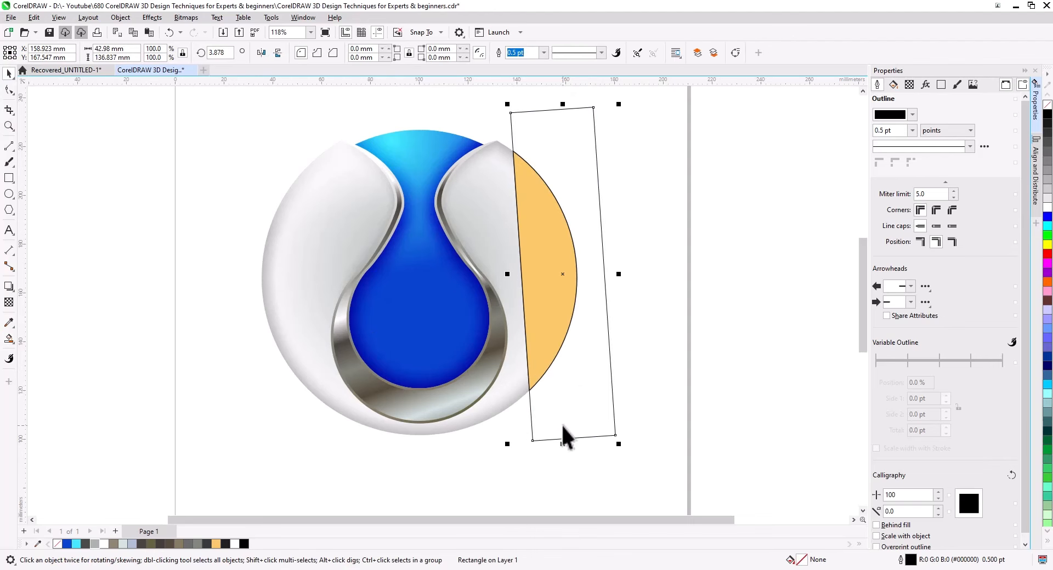
{"action": "key", "text": "Delete"}
Step: Recolor the new right-hand segment with the document palette's gray-brown (#91876E) and remove its outline
{"action": "left_click", "coordinate": [550, 305]}
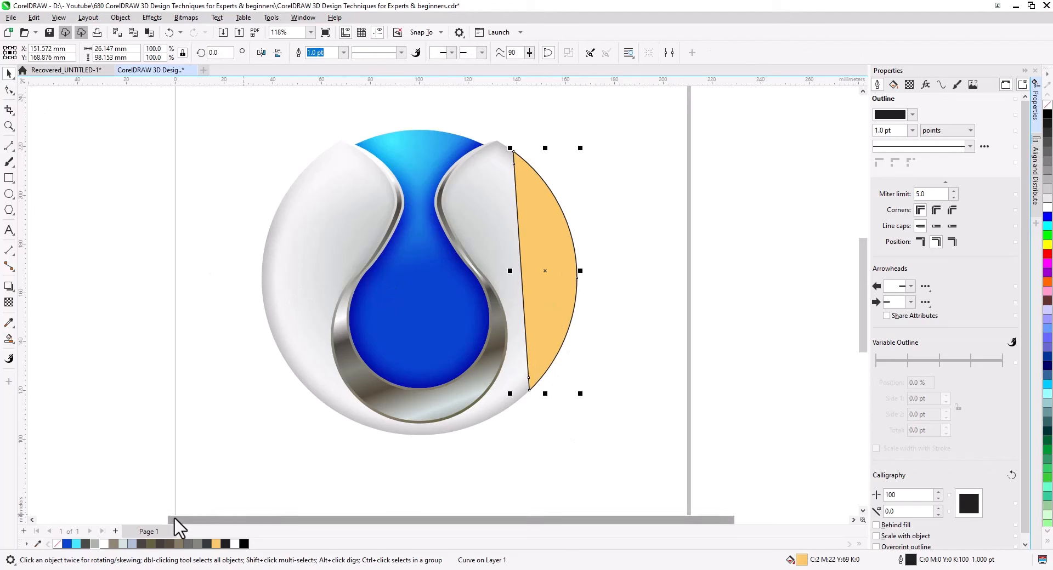
{"action": "left_click", "coordinate": [113, 543]}
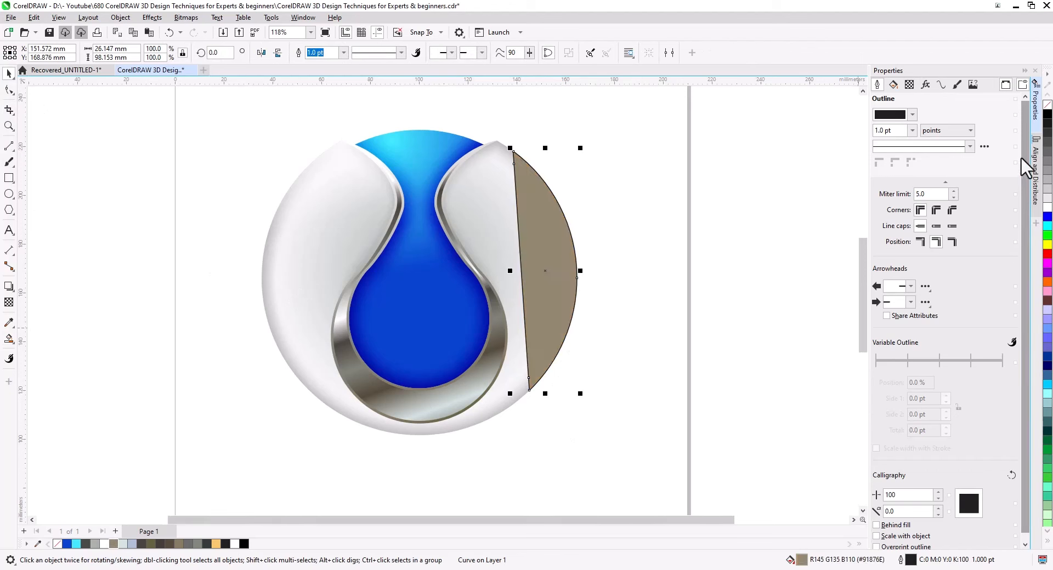
{"action": "right_click", "coordinate": [1047, 106]}
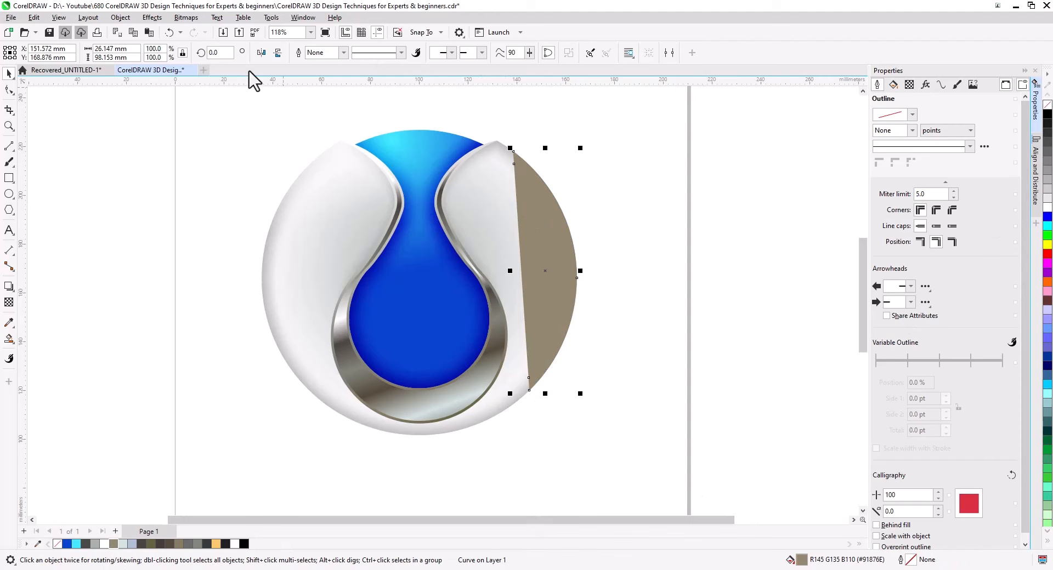
Step: Apply a strong Gaussian Blur to the gray-brown segment and move it about 3 mm right and 5 mm down
{"action": "left_click", "coordinate": [151, 18]}
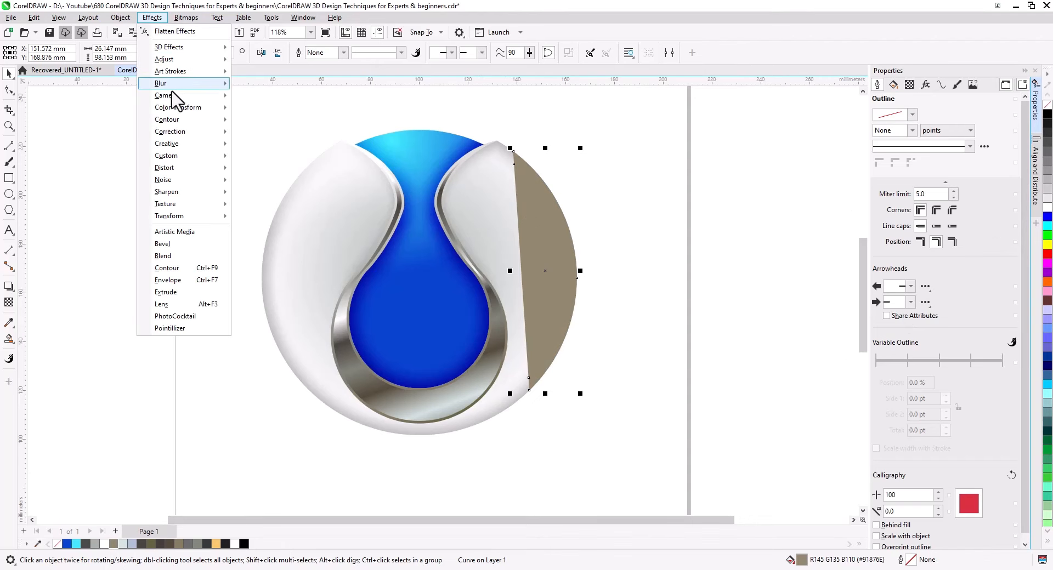
{"action": "mouse_move", "coordinate": [178, 84]}
{"action": "left_click", "coordinate": [270, 125]}
{"action": "left_click", "coordinate": [975, 268]}
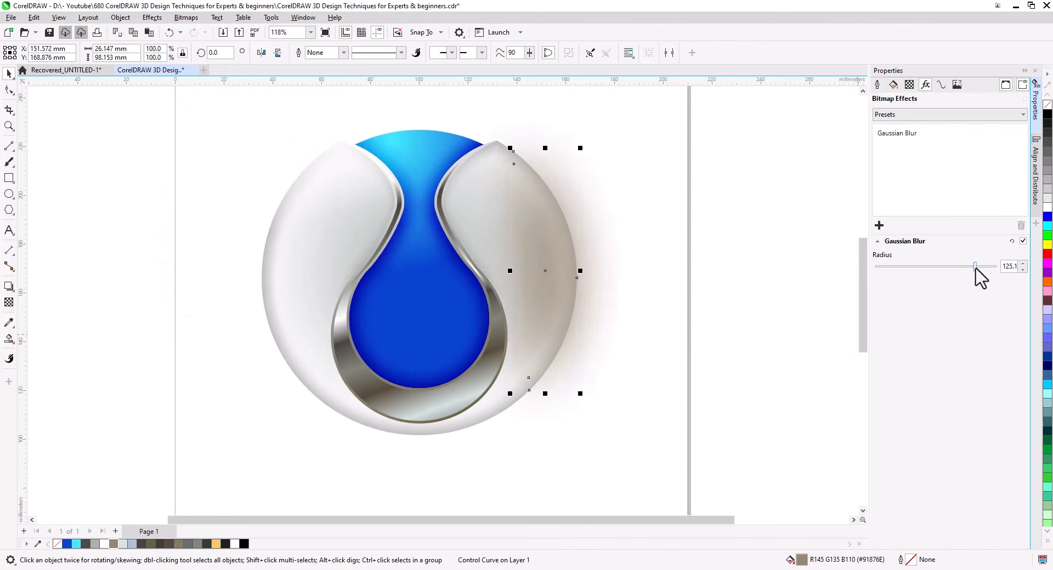
{"action": "left_click", "coordinate": [981, 268]}
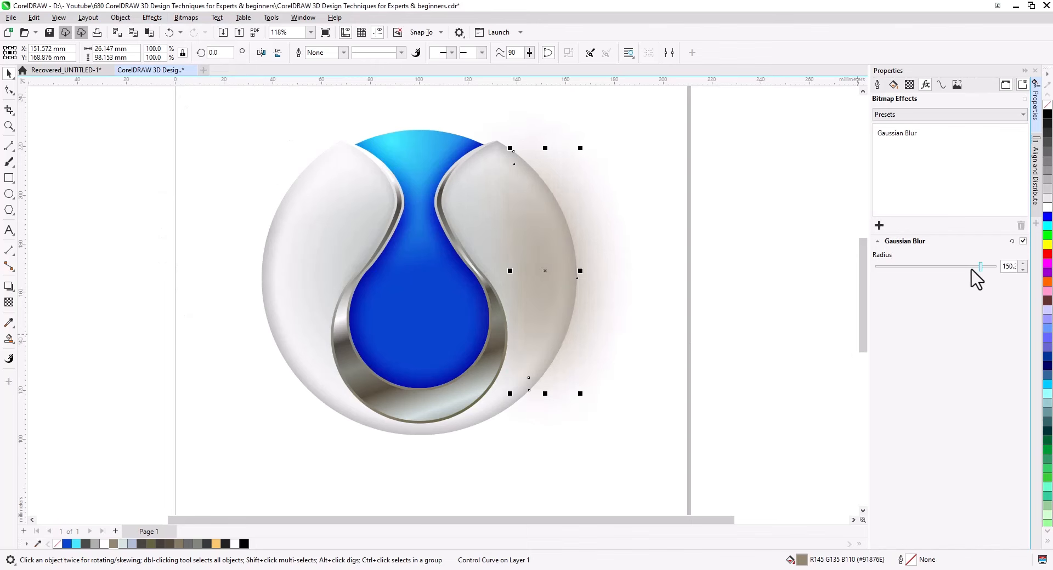
{"action": "left_click", "coordinate": [971, 267]}
{"action": "left_click_drag", "start_coordinate": [562, 294], "coordinate": [574, 308]}
{"action": "right_click", "coordinate": [571, 319]}
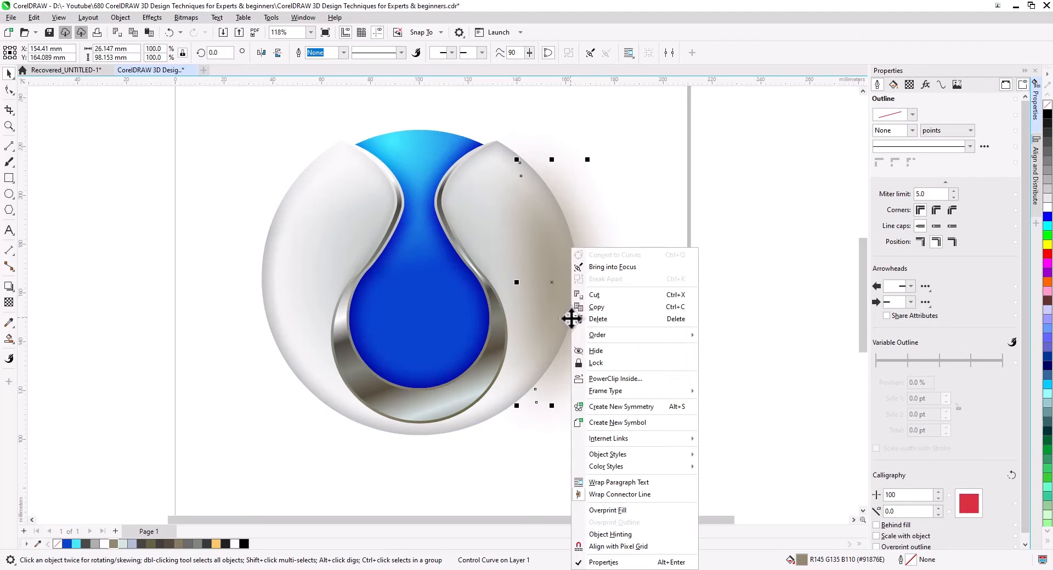
{"action": "left_click", "coordinate": [84, 312]}
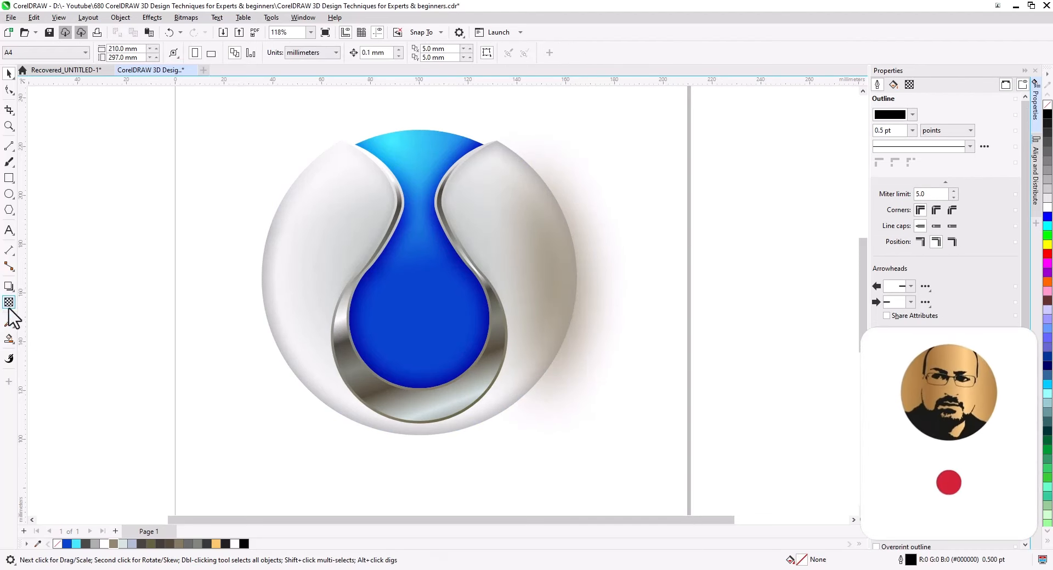
Step: Give the blurred gray-brown segment a linear fountain transparency fading from just outside the circle's right edge toward the blue center
{"action": "left_click", "coordinate": [557, 298]}
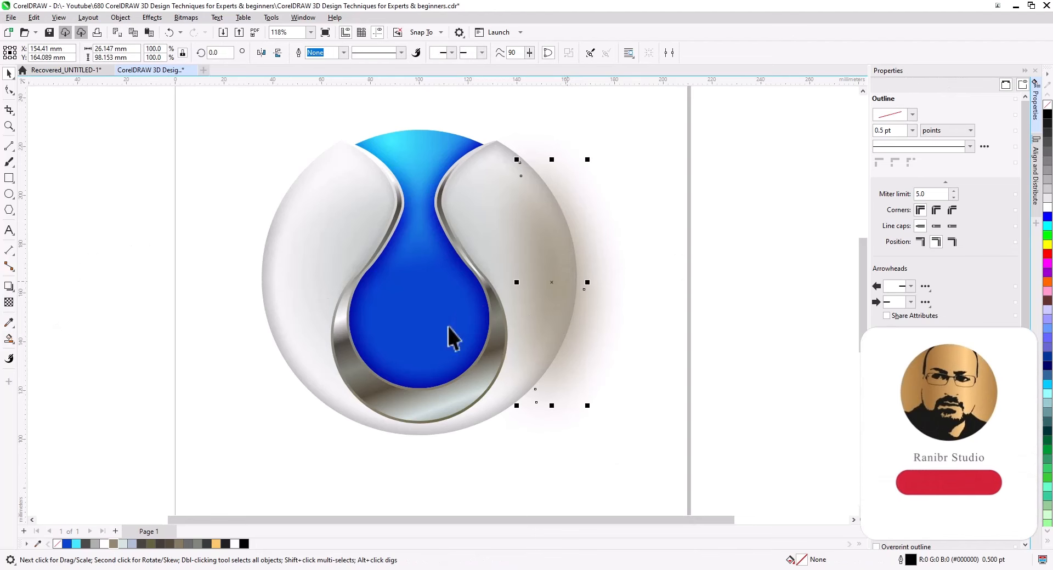
{"action": "left_click", "coordinate": [8, 302]}
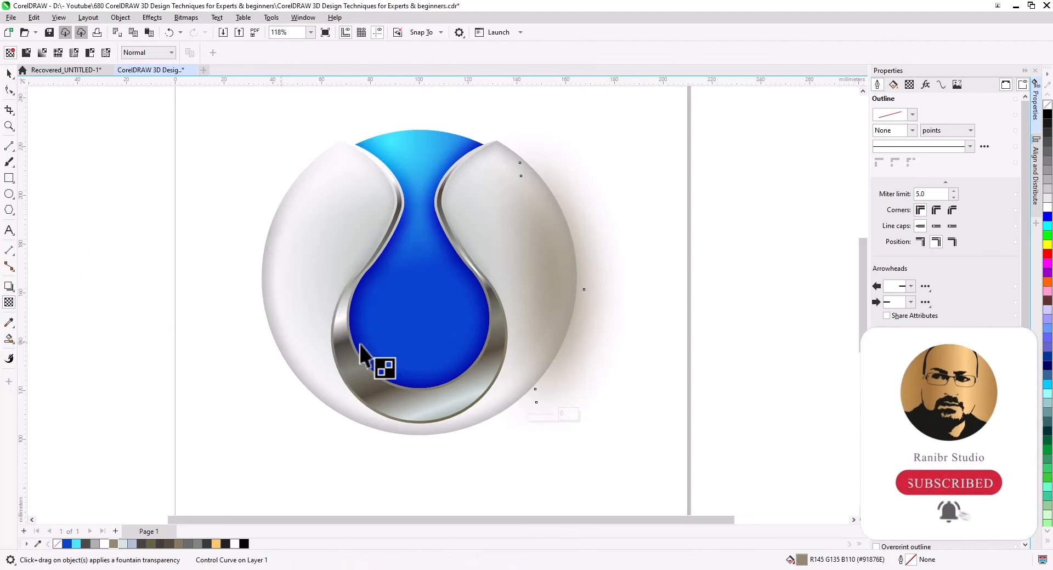
{"action": "left_click_drag", "start_coordinate": [613, 299], "coordinate": [453, 285]}
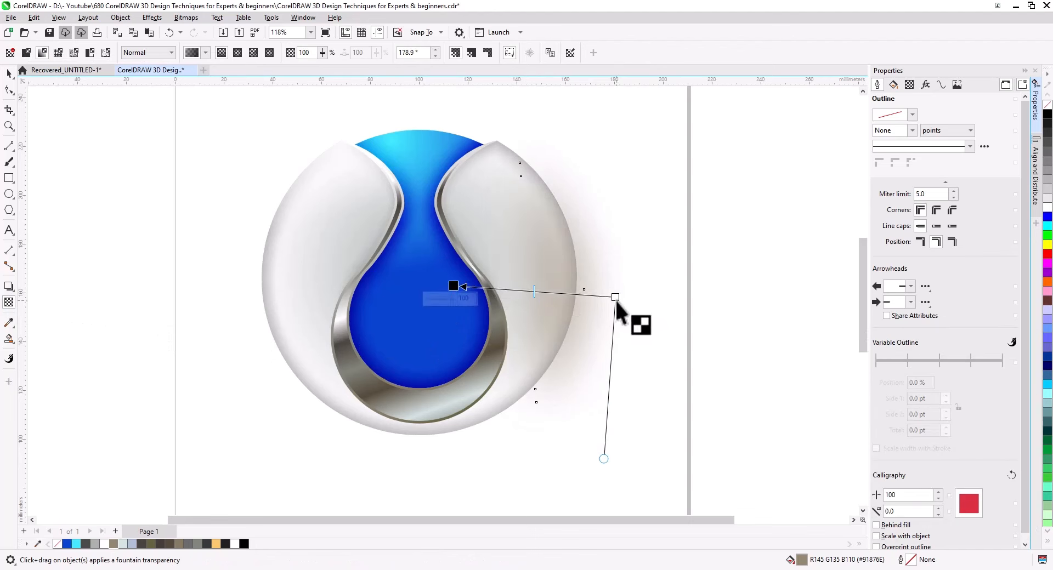
{"action": "left_click_drag", "start_coordinate": [614, 298], "coordinate": [600, 310]}
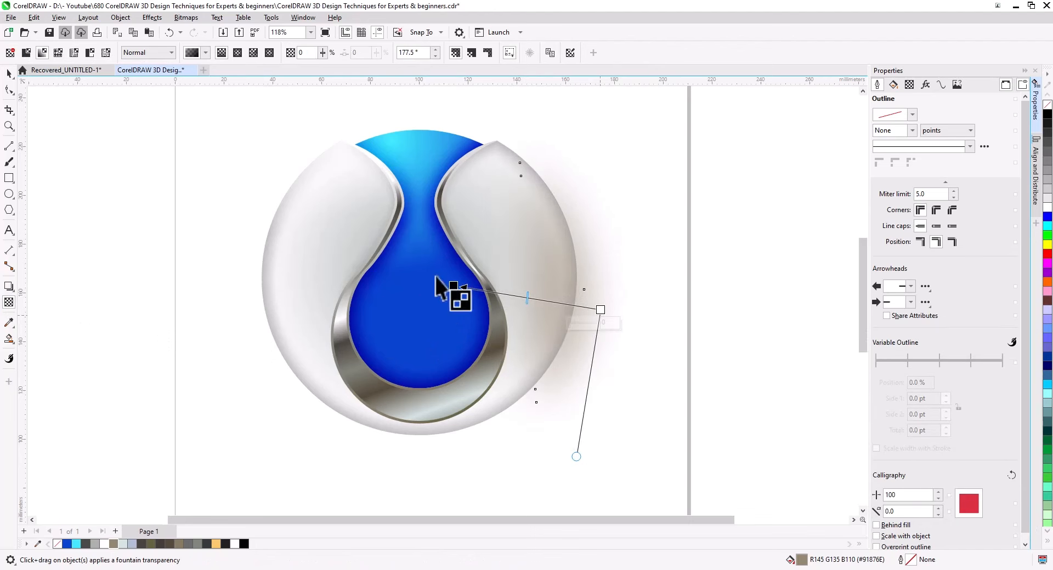
Step: PowerClip the faded gray-brown segment inside the vase-trimmed circle and deselect it
{"action": "left_click", "coordinate": [9, 73]}
{"action": "right_click", "coordinate": [560, 297]}
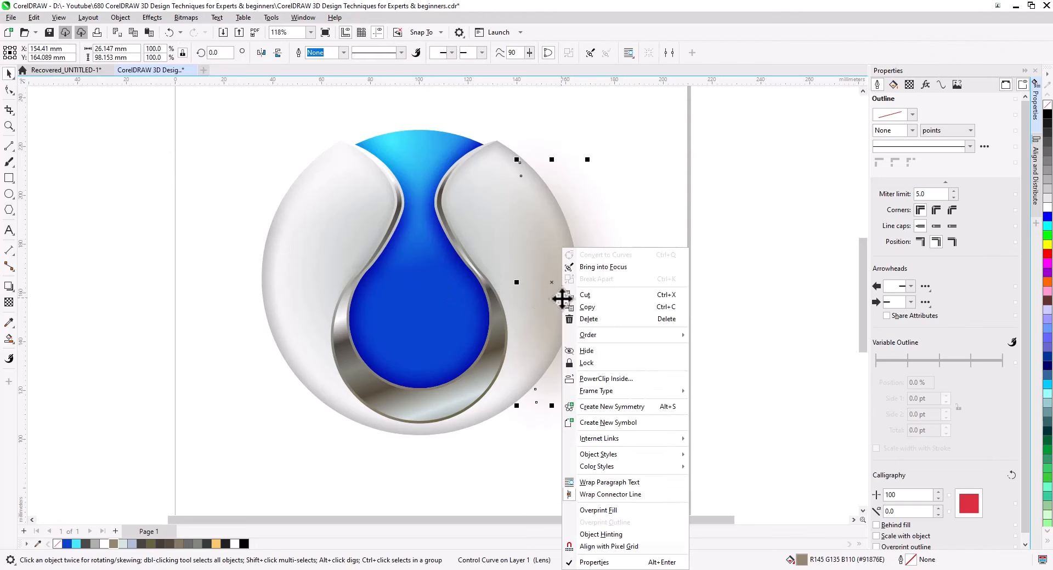
{"action": "left_click", "coordinate": [603, 378]}
{"action": "left_click", "coordinate": [286, 275]}
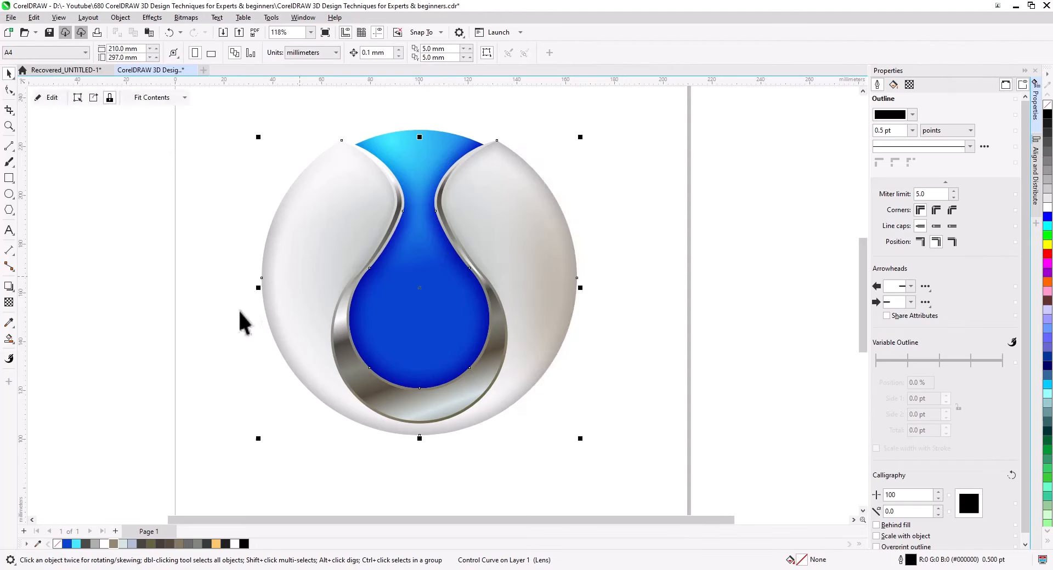
{"action": "left_click", "coordinate": [200, 355]}
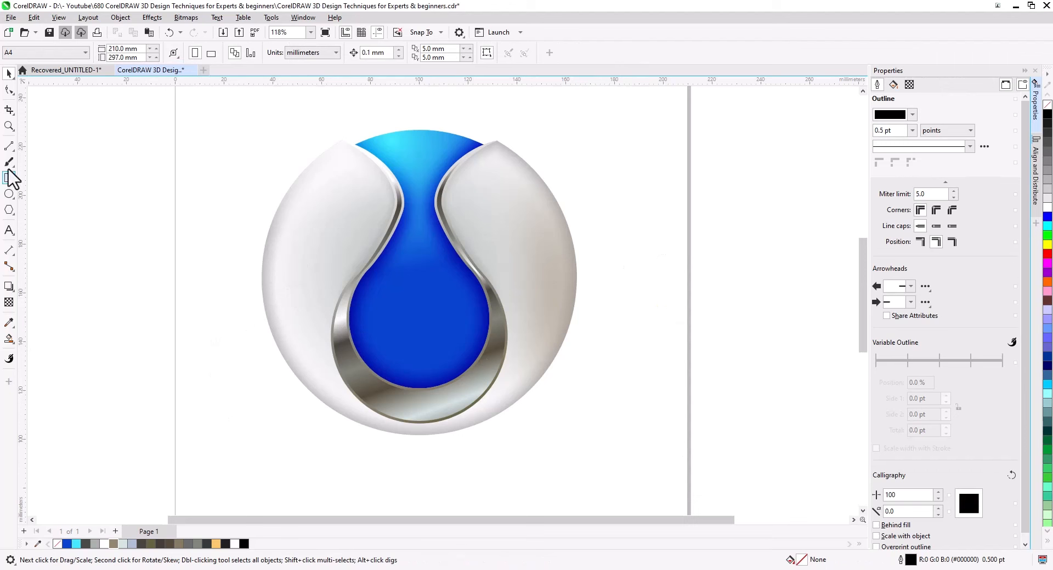
Step: Draw a freehand curve about 69 × 72 mm around the metallic rim's left and lower sides, reaching below the circle
{"action": "left_click", "coordinate": [7, 145]}
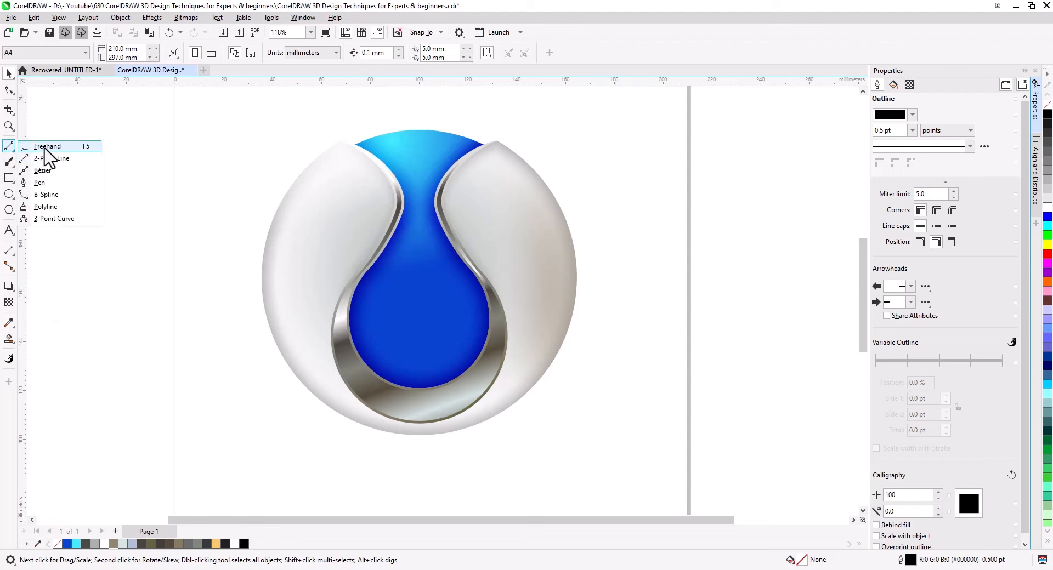
{"action": "left_click", "coordinate": [43, 147]}
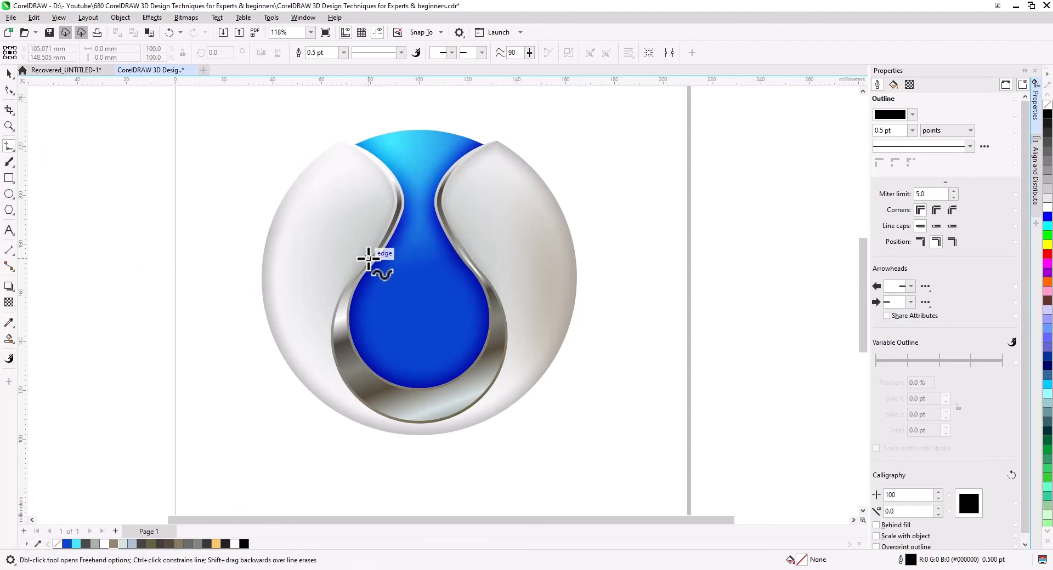
{"action": "mouse_move", "coordinate": [374, 281]}
{"action": "left_mouse_down"}
{"action": "mouse_move", "coordinate": [329, 313]}
{"action": "mouse_move", "coordinate": [321, 353]}
{"action": "mouse_move", "coordinate": [365, 423]}
{"action": "mouse_move", "coordinate": [409, 451]}
{"action": "mouse_move", "coordinate": [460, 440]}
{"action": "mouse_move", "coordinate": [481, 414]}
{"action": "mouse_move", "coordinate": [486, 357]}
{"action": "left_mouse_up"}
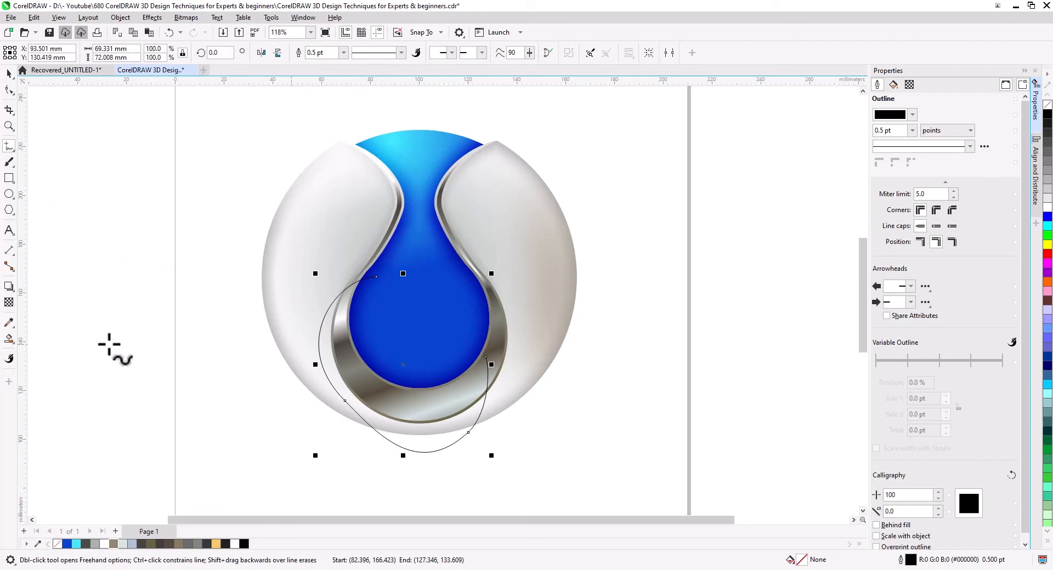
Step: Smart Fill the crescent enclosed by the freehand curve, the metallic rim and the circle's lower edge
{"action": "left_click", "coordinate": [10, 340]}
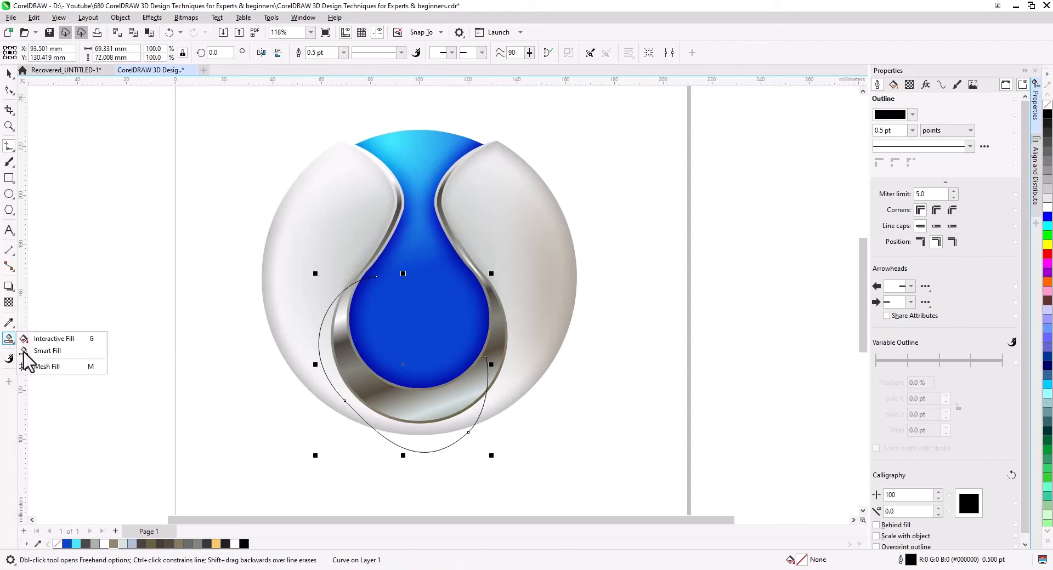
{"action": "left_click", "coordinate": [24, 352]}
{"action": "left_click", "coordinate": [350, 414]}
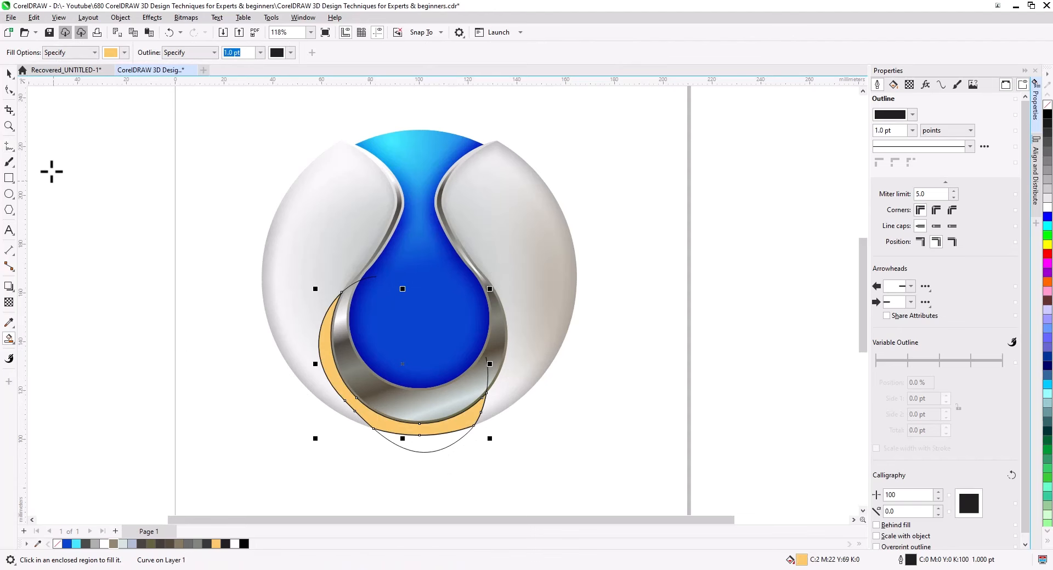
{"action": "left_click", "coordinate": [8, 74]}
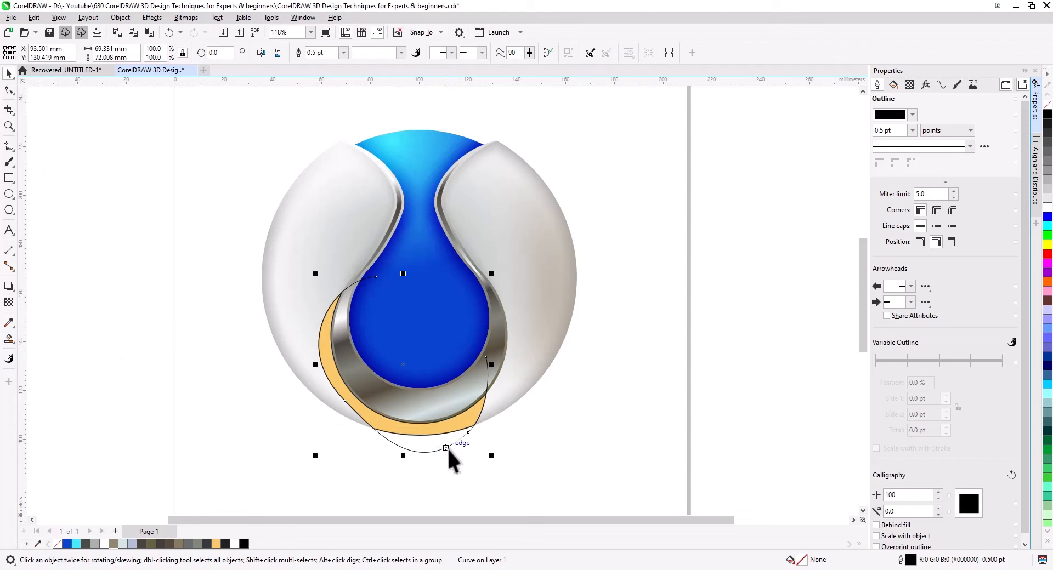
Step: Delete the freehand guide curve, then fill the crescent below the metallic rim with white and remove its outline
{"action": "key", "text": "Delete"}
{"action": "left_click", "coordinate": [466, 428]}
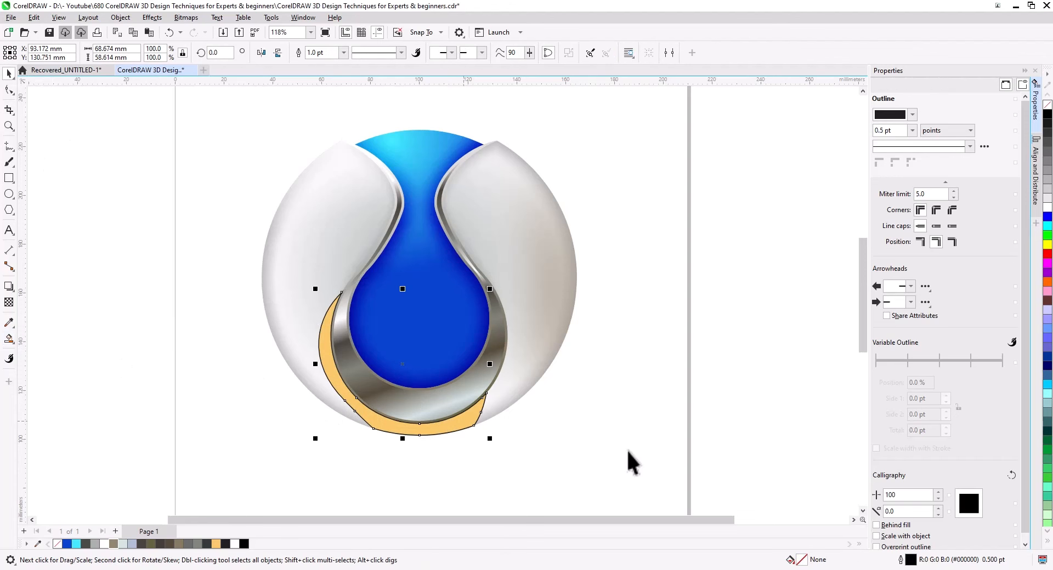
{"action": "left_click", "coordinate": [1047, 207]}
{"action": "right_click", "coordinate": [1047, 107]}
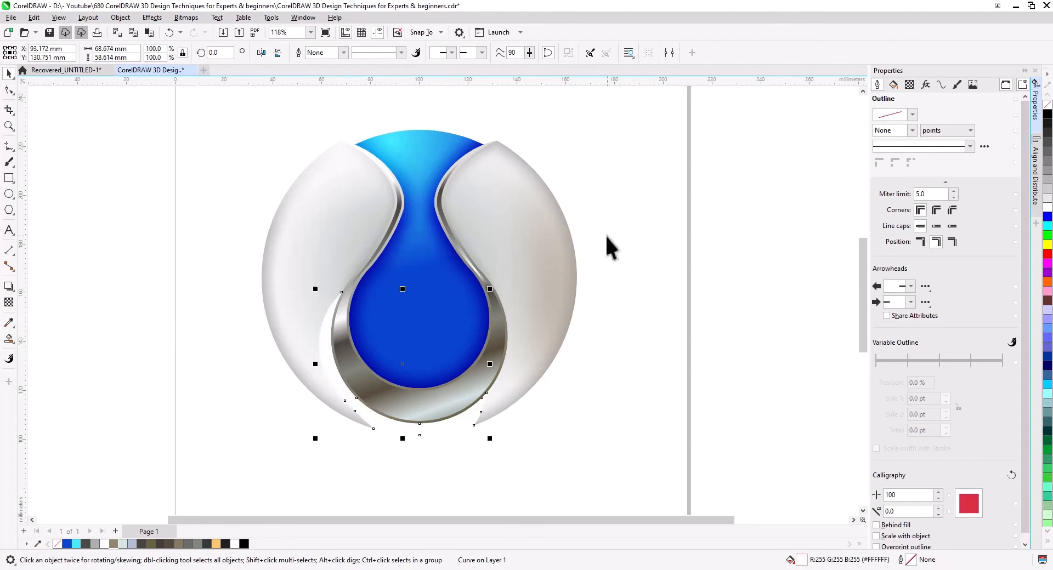
Step: Apply a Gaussian Blur with a radius of 16.0 to the white crescent
{"action": "left_click", "coordinate": [151, 17]}
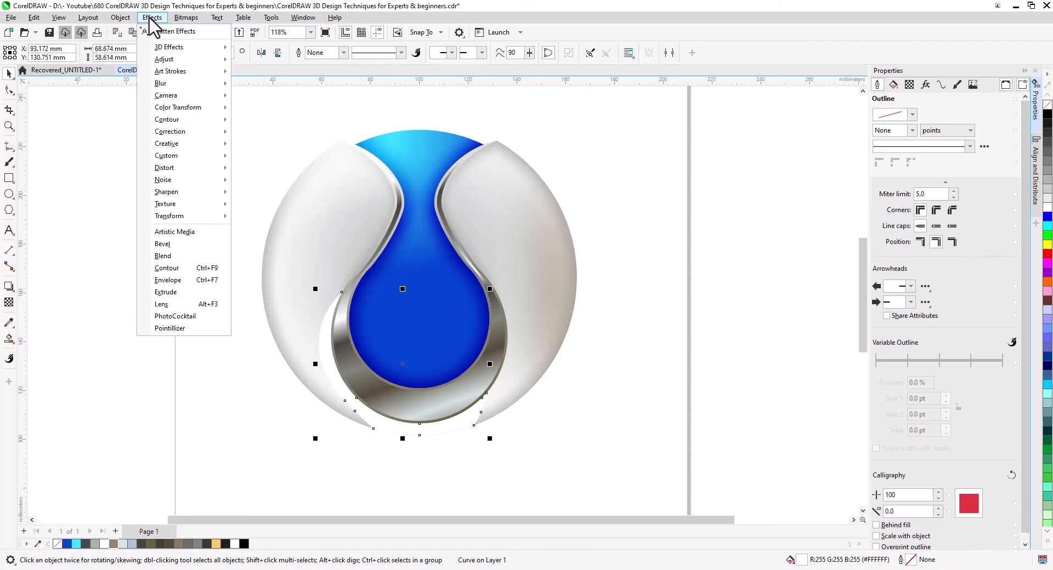
{"action": "mouse_move", "coordinate": [177, 84]}
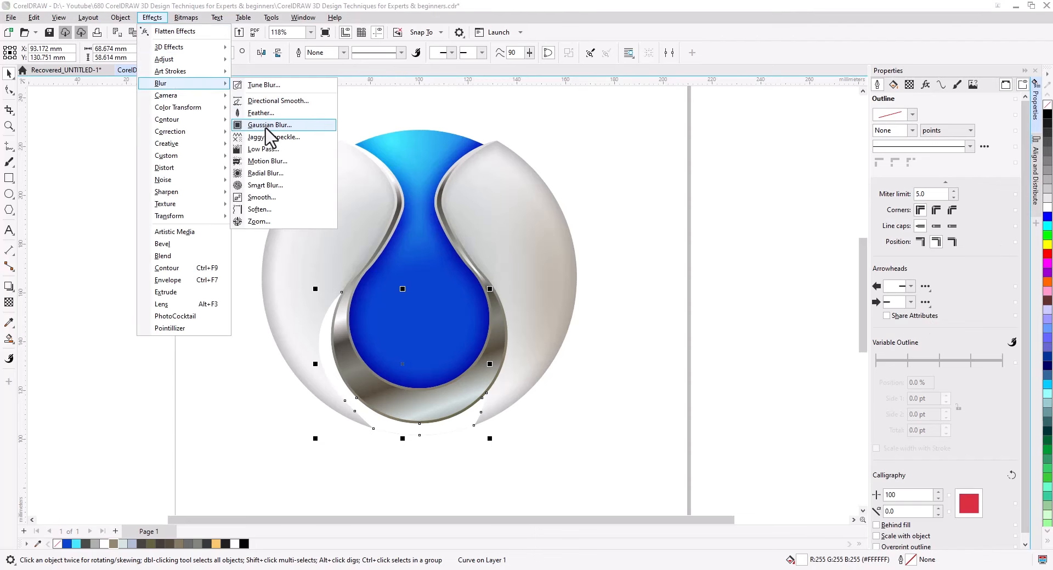
{"action": "left_click", "coordinate": [264, 125]}
{"action": "left_click", "coordinate": [919, 266]}
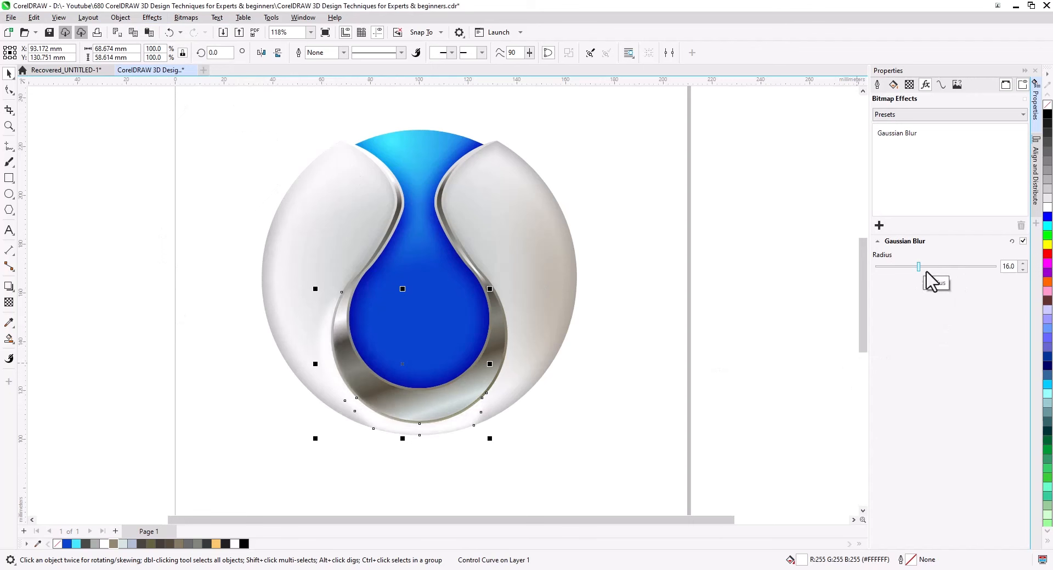
Step: PowerClip the blurred white crescent inside the vase-trimmed circle and deselect it
{"action": "right_click", "coordinate": [406, 431]}
{"action": "left_click", "coordinate": [460, 239]}
{"action": "left_click", "coordinate": [553, 267]}
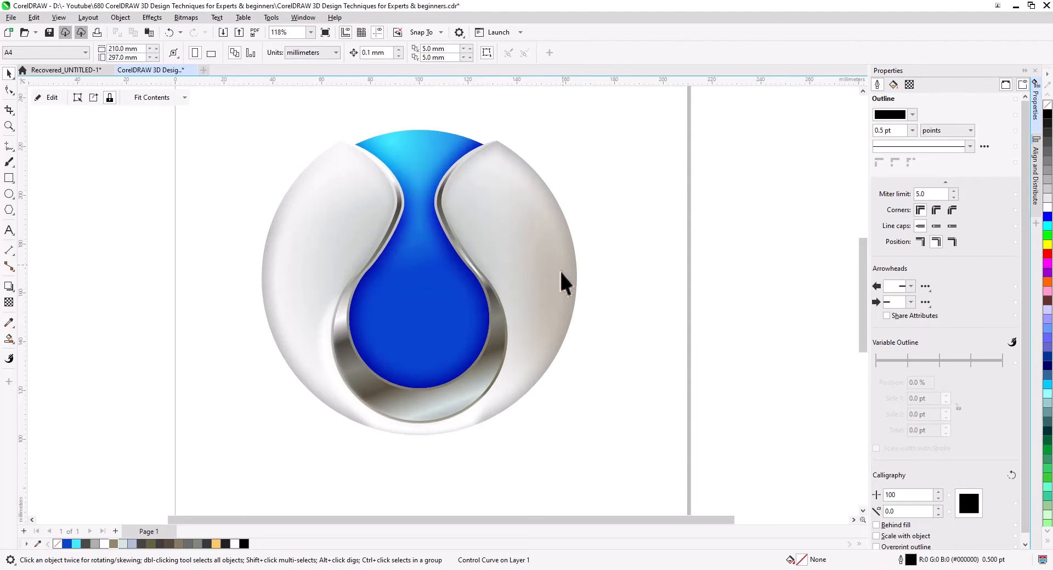
{"action": "left_click", "coordinate": [624, 427]}
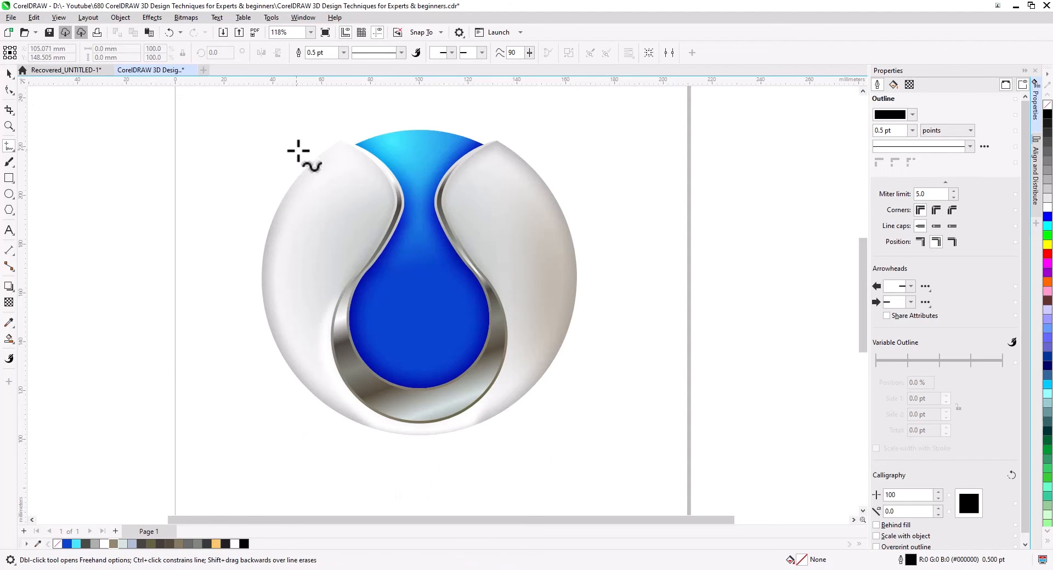
Step: Draw a wavy freehand curve down the circle's left part and Smart Fill the area outside it, about 37 × 89 mm
{"action": "mouse_move", "coordinate": [302, 161]}
{"action": "left_mouse_down"}
{"action": "mouse_move", "coordinate": [343, 207]}
{"action": "mouse_move", "coordinate": [352, 232]}
{"action": "mouse_move", "coordinate": [304, 329]}
{"action": "mouse_move", "coordinate": [309, 408]}
{"action": "mouse_move", "coordinate": [296, 445]}
{"action": "left_mouse_up"}
{"action": "left_click", "coordinate": [10, 340]}
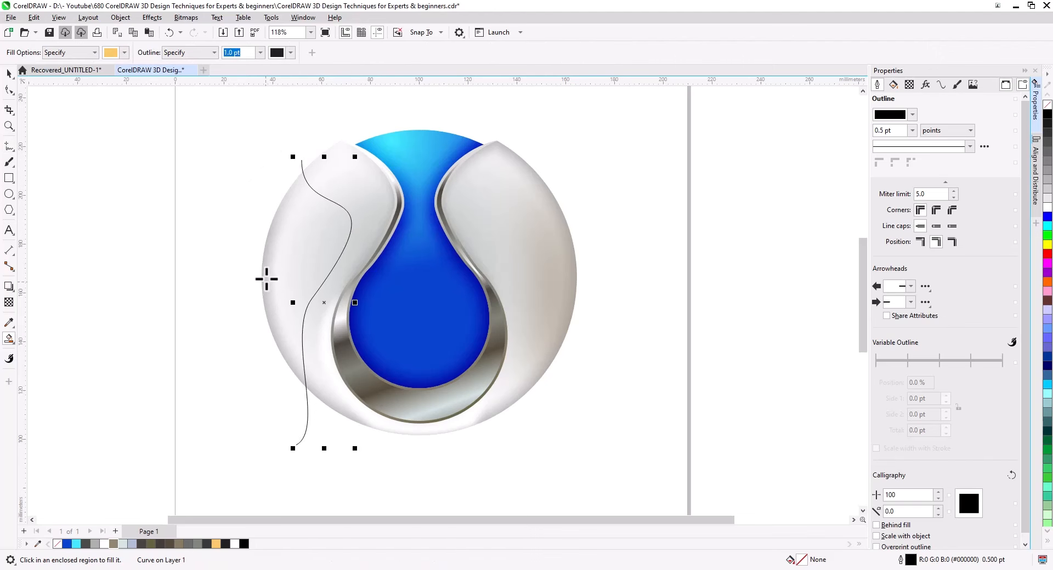
{"action": "left_click", "coordinate": [267, 277]}
{"action": "key", "text": "space"}
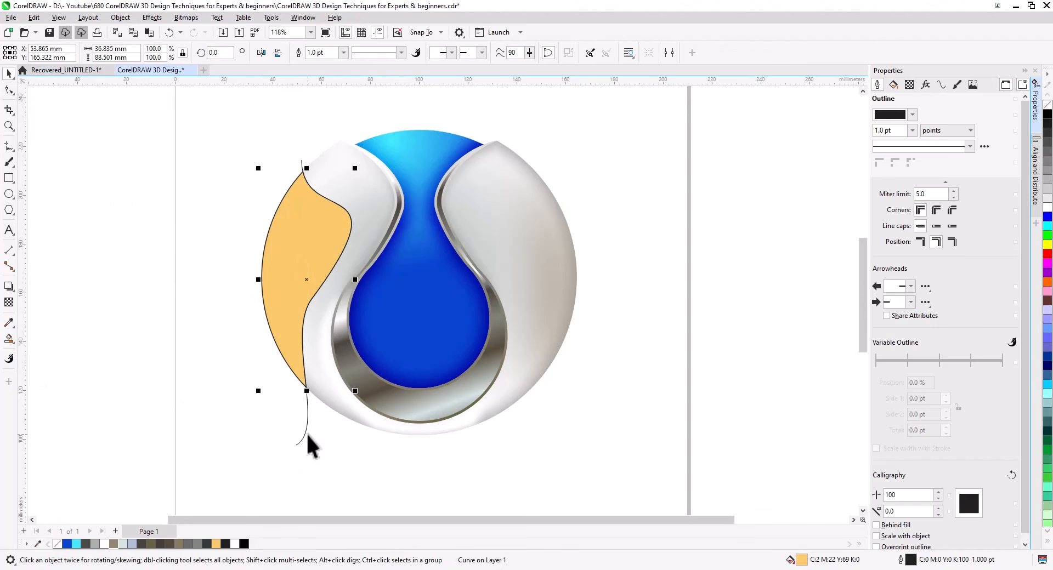
Step: Delete the wavy guide curve, then fill the left segment with dark gray #494947 and remove its outline
{"action": "left_click", "coordinate": [304, 432]}
{"action": "left_click", "coordinate": [305, 434]}
{"action": "key", "text": "Delete"}
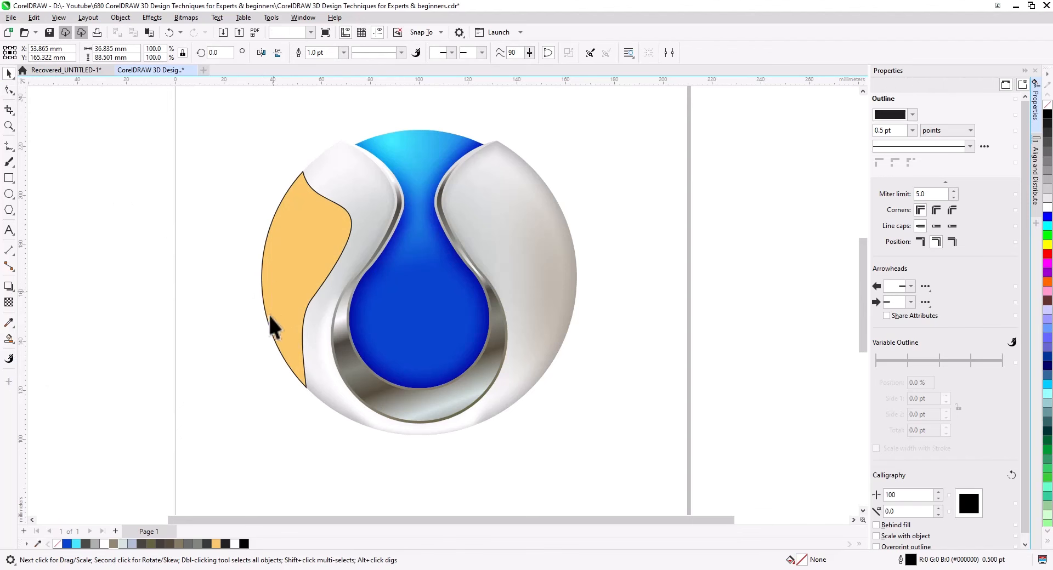
{"action": "left_click", "coordinate": [269, 315]}
{"action": "left_click", "coordinate": [86, 544]}
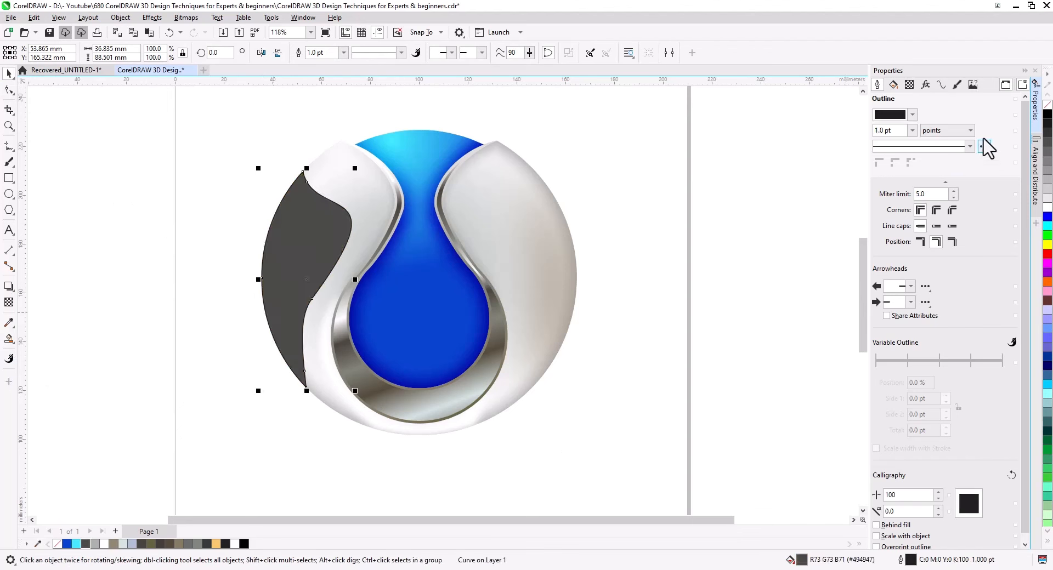
{"action": "right_click", "coordinate": [1047, 108]}
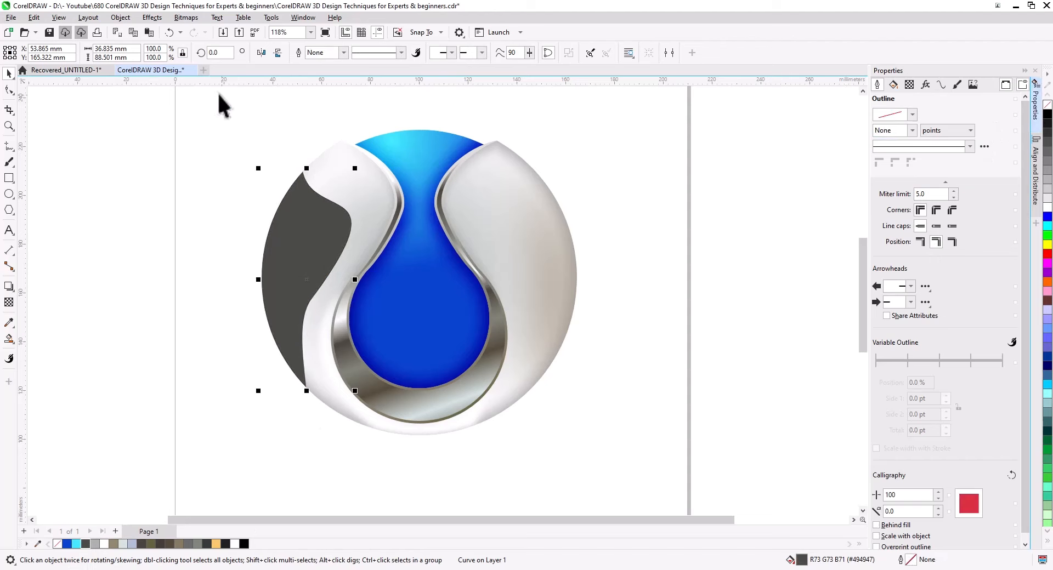
Step: Apply a strong Gaussian Blur to the dark gray segment and shift it about 3 mm to the left
{"action": "left_click", "coordinate": [154, 18]}
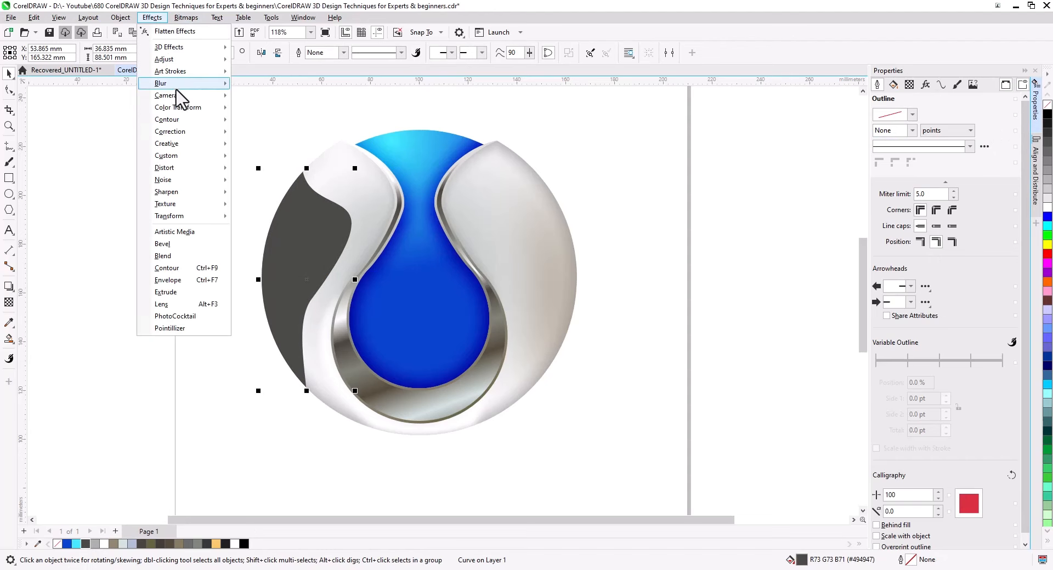
{"action": "mouse_move", "coordinate": [189, 93]}
{"action": "left_click", "coordinate": [270, 125]}
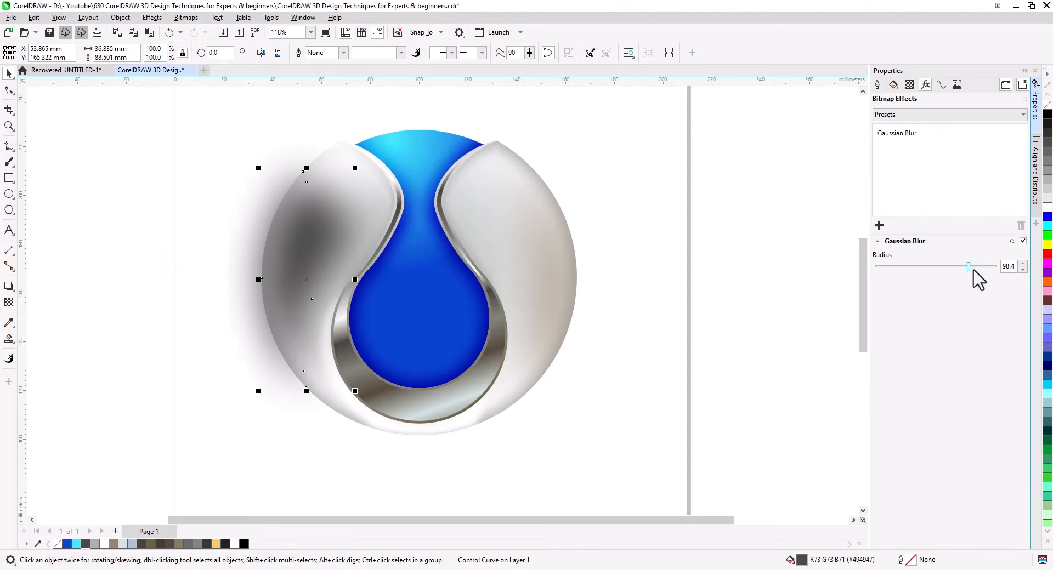
{"action": "left_click", "coordinate": [954, 268]}
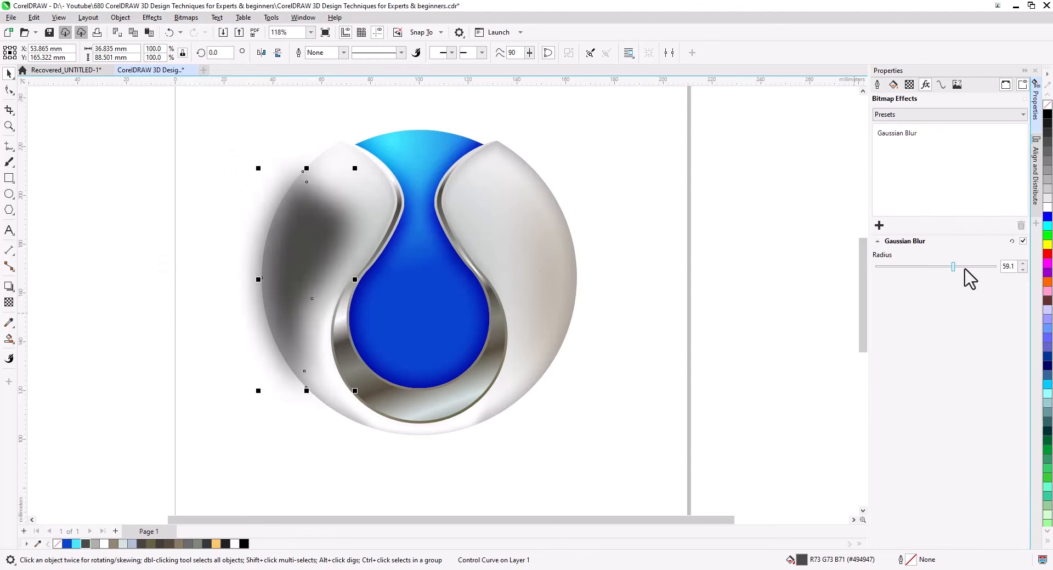
{"action": "left_click", "coordinate": [964, 268]}
{"action": "left_click_drag", "start_coordinate": [296, 268], "coordinate": [290, 269]}
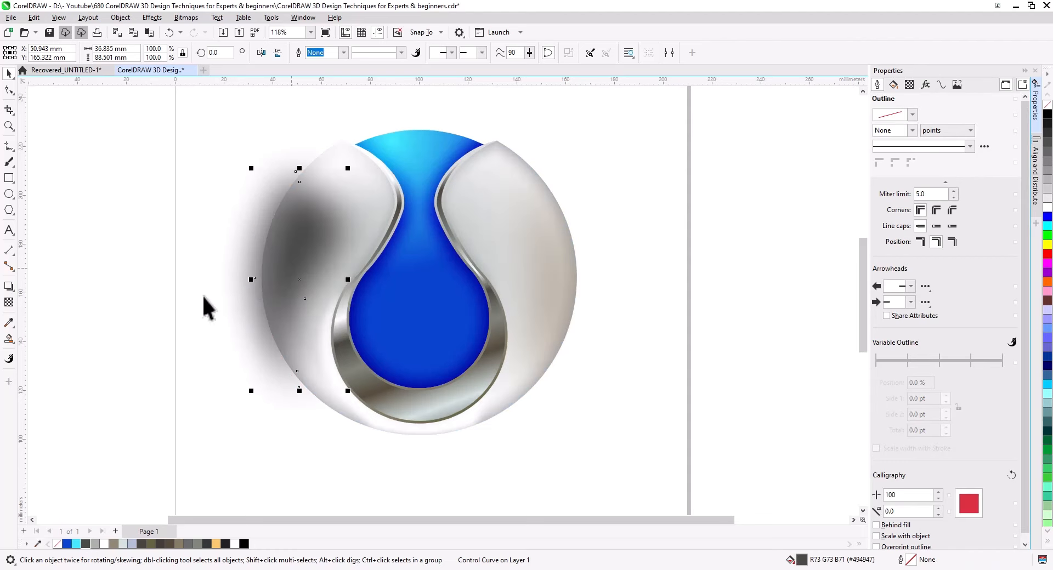
Step: Give the blurred dark segment a skewed linear fountain transparency fading from just outside the circle's left edge toward the blue shape
{"action": "left_click", "coordinate": [8, 301]}
{"action": "left_click_drag", "start_coordinate": [167, 290], "coordinate": [348, 274]}
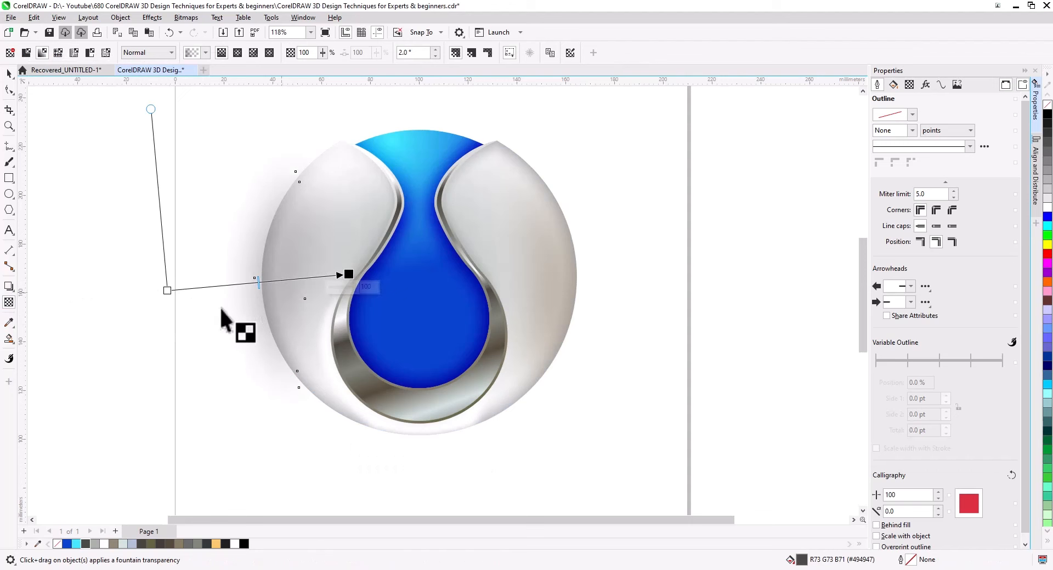
{"action": "left_click_drag", "start_coordinate": [173, 292], "coordinate": [234, 309]}
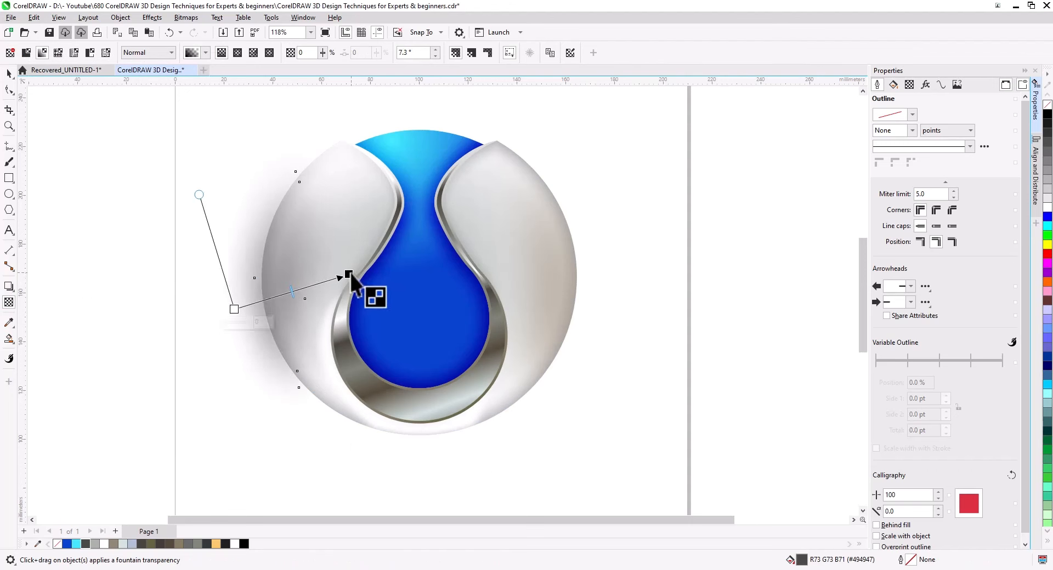
{"action": "left_click_drag", "start_coordinate": [367, 269], "coordinate": [368, 266]}
{"action": "left_click_drag", "start_coordinate": [191, 176], "coordinate": [222, 168]}
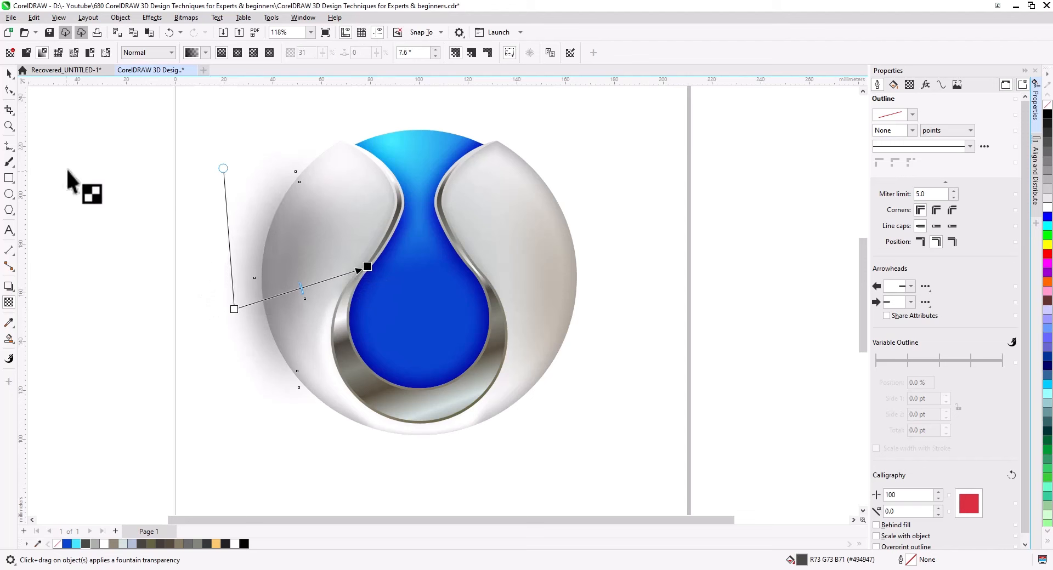
{"action": "left_click", "coordinate": [9, 73]}
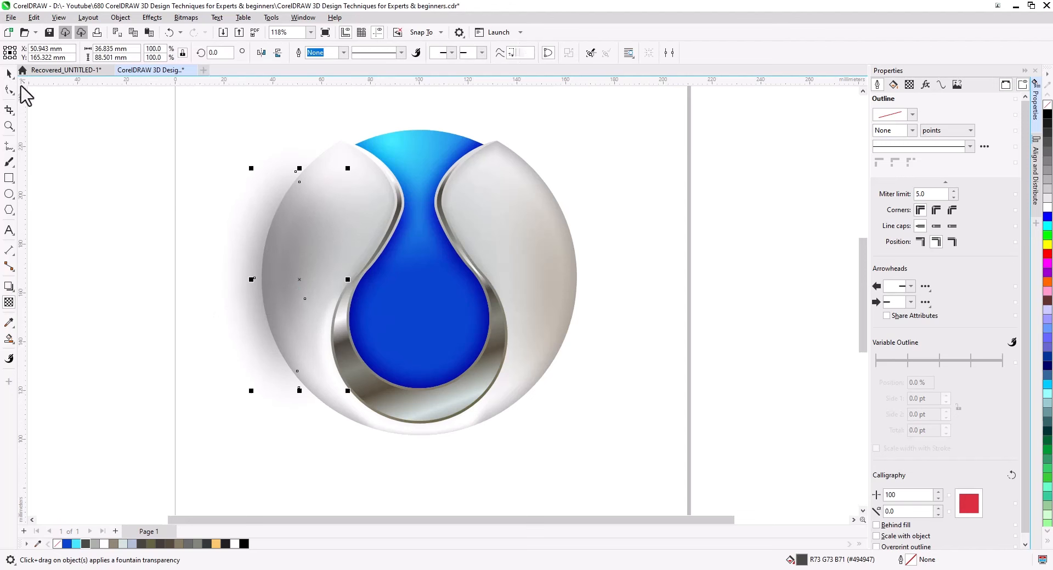
Step: Nudge the faded dark segment slightly down-left, PowerClip it inside the vase-trimmed circle and deselect it
{"action": "left_click", "coordinate": [272, 287]}
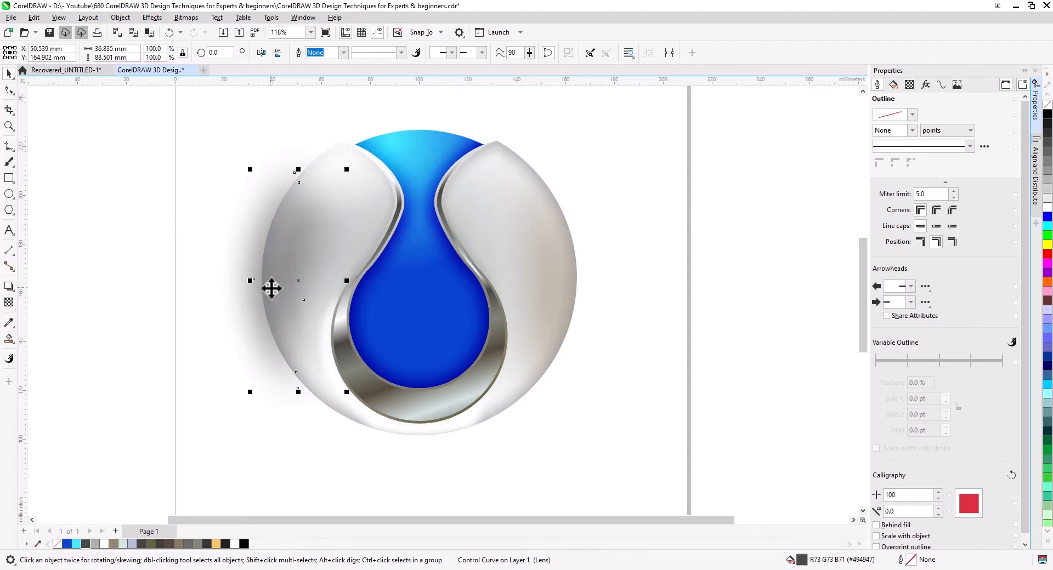
{"action": "right_click", "coordinate": [275, 290]}
{"action": "left_click", "coordinate": [336, 377]}
{"action": "left_click", "coordinate": [341, 364]}
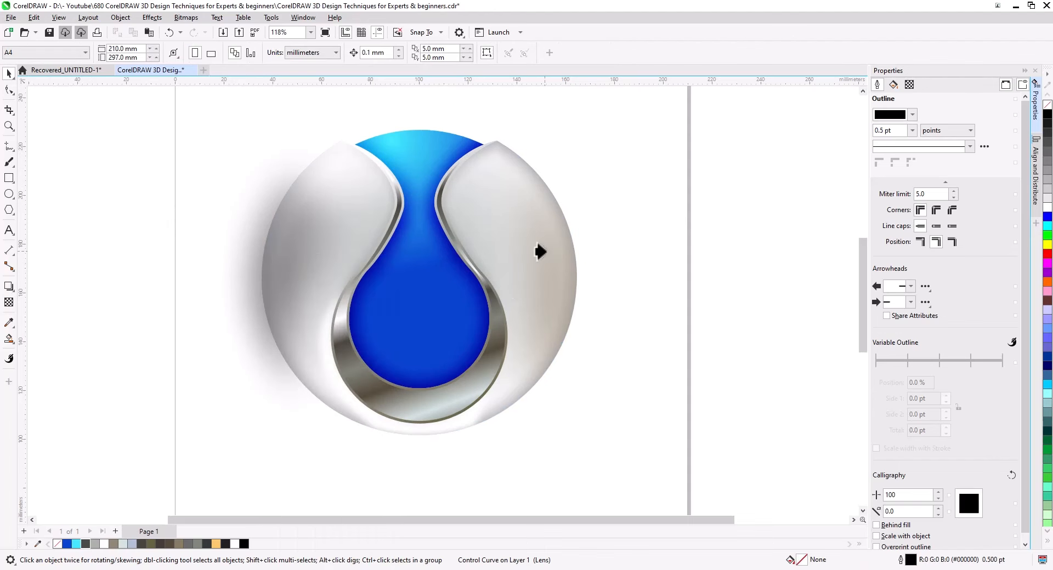
{"action": "left_click", "coordinate": [622, 375]}
Step: Draw a square about 211 × 211 mm enclosing the circular design and deselect it
{"action": "scroll", "coordinate": [578, 403], "scroll_direction": "down", "scroll_amount": 2}
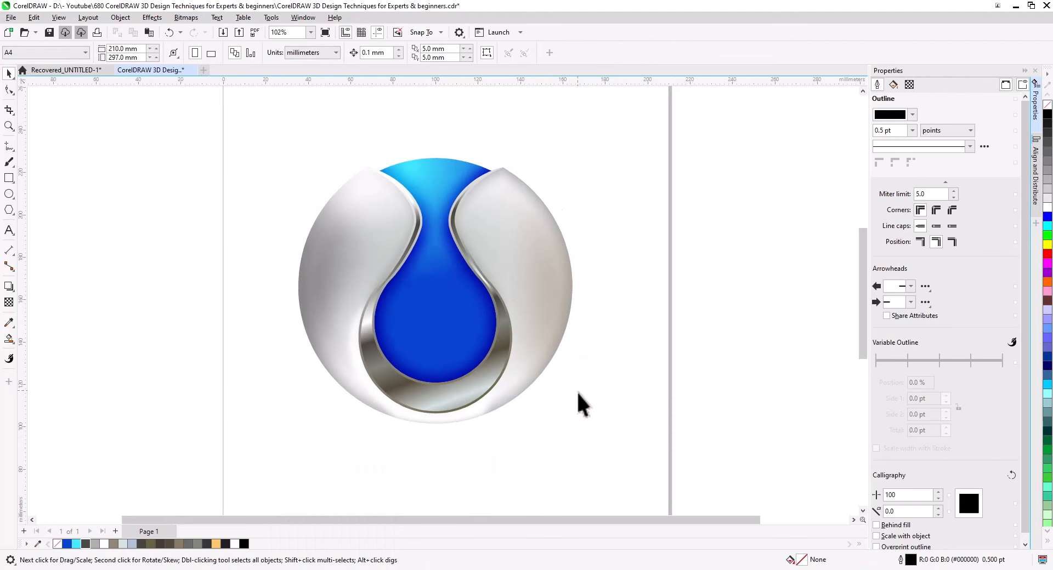
{"action": "left_click_drag", "start_coordinate": [577, 409], "coordinate": [586, 391]}
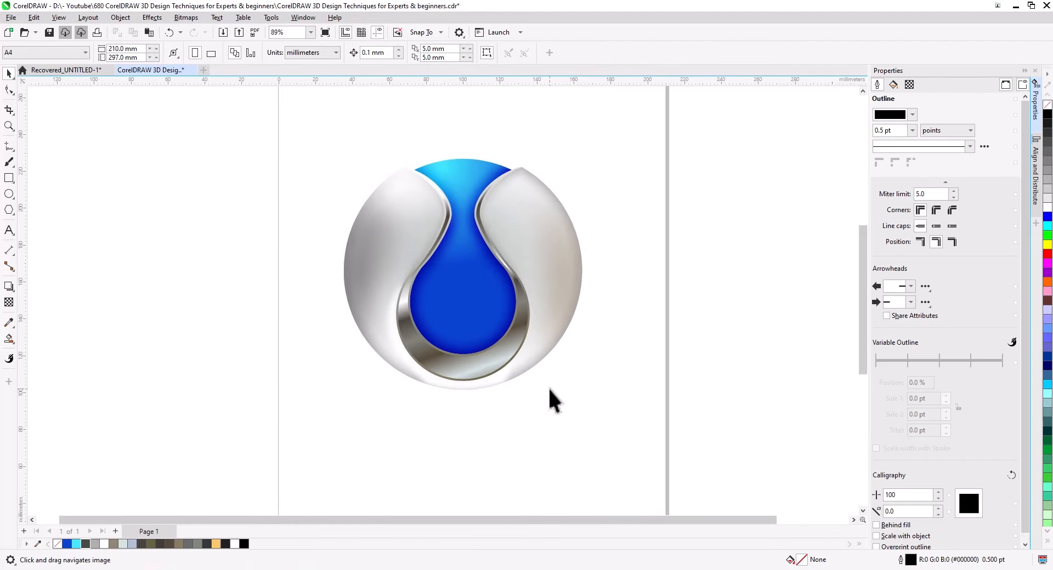
{"action": "left_click", "coordinate": [9, 177]}
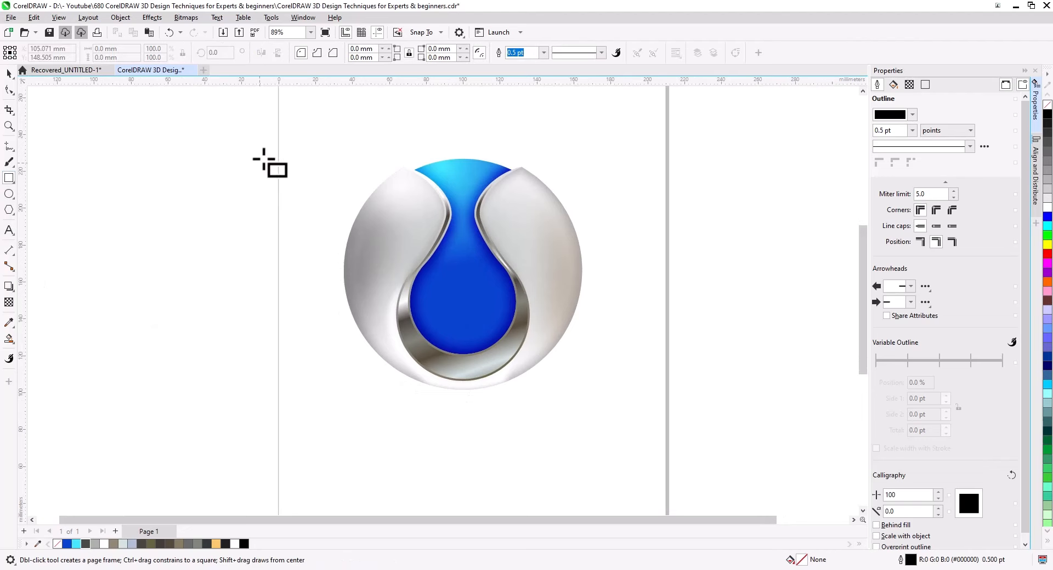
{"action": "left_click_drag", "start_coordinate": [272, 126], "coordinate": [662, 462]}
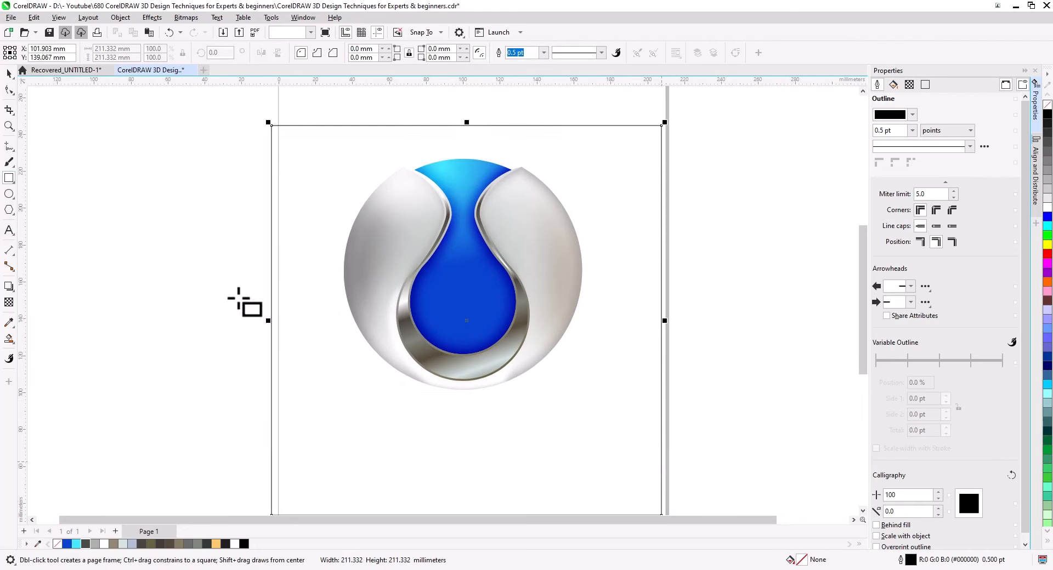
{"action": "key", "text": "space"}
{"action": "key", "text": "Escape"}
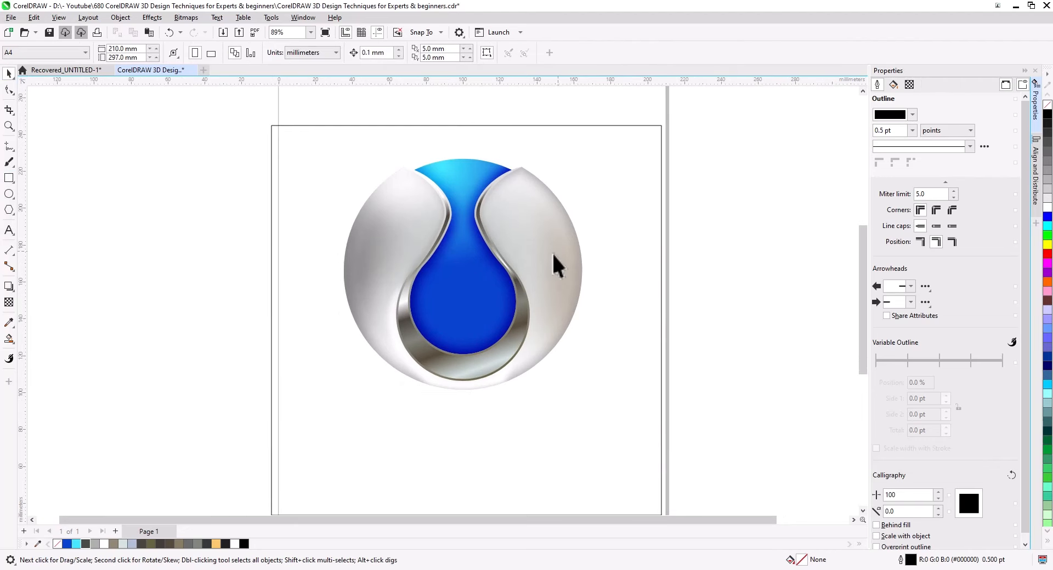
Step: Align the square horizontally centered on the vase-trimmed circle
{"action": "left_click", "coordinate": [628, 202]}
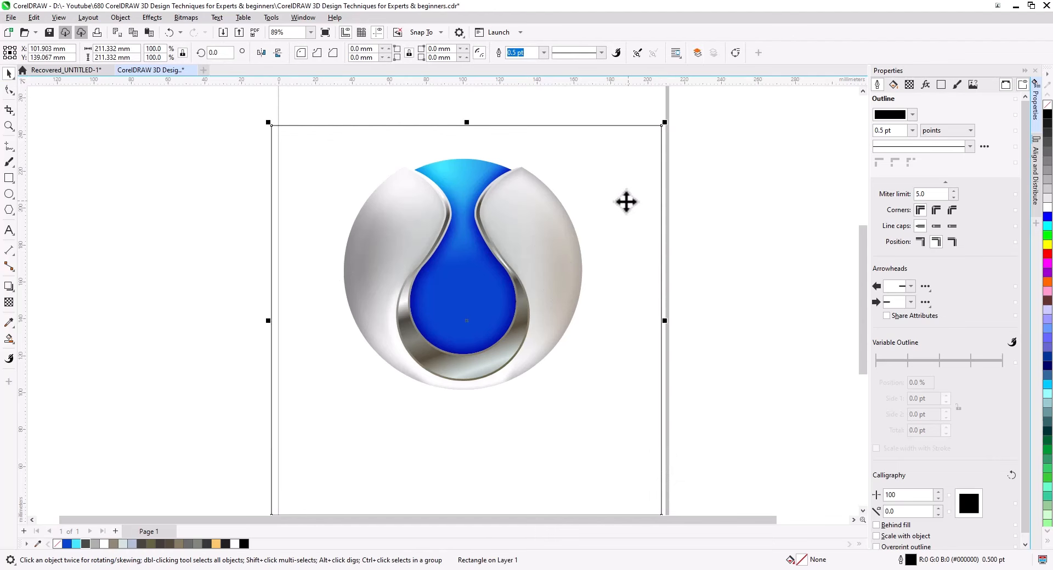
{"action": "left_click", "coordinate": [513, 230], "text": "shift"}
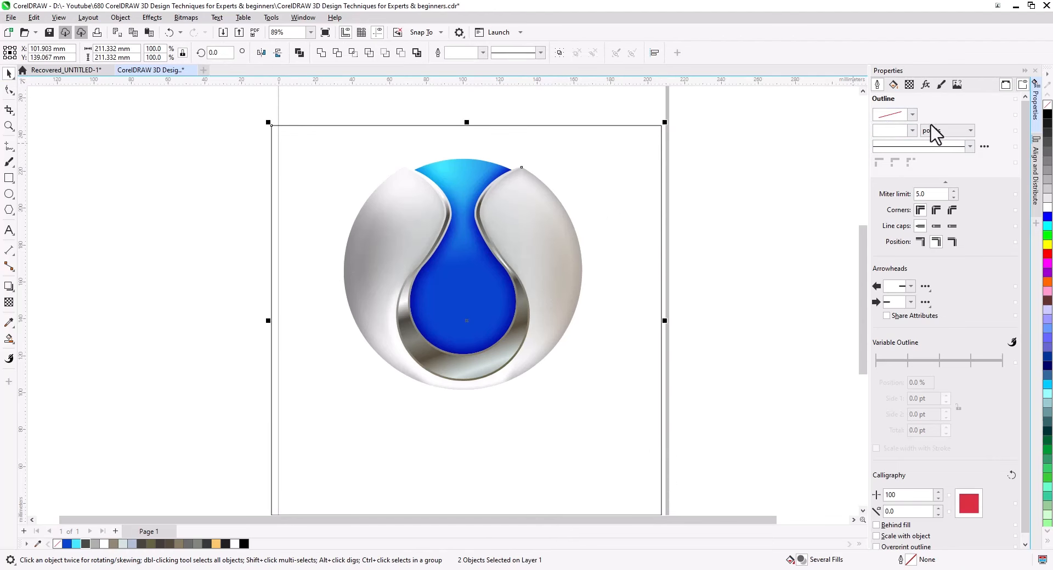
{"action": "left_click", "coordinate": [1035, 167]}
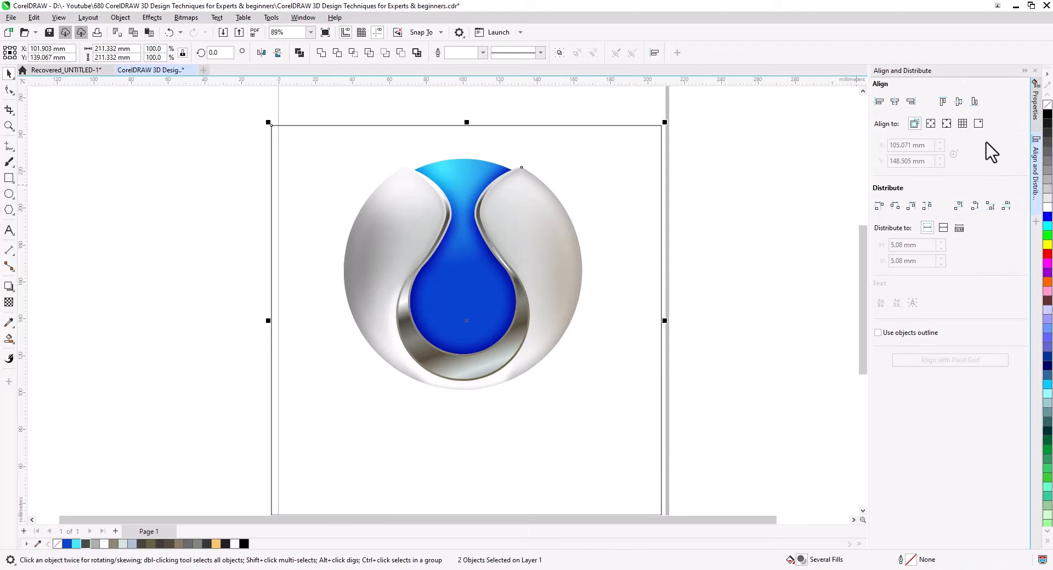
{"action": "left_click", "coordinate": [894, 101]}
Step: Fill the background square with a near-black gray, one palette shade darker than #333333, and deselect it
{"action": "left_click", "coordinate": [616, 299]}
{"action": "scroll", "coordinate": [682, 266], "scroll_direction": "down", "scroll_amount": 2}
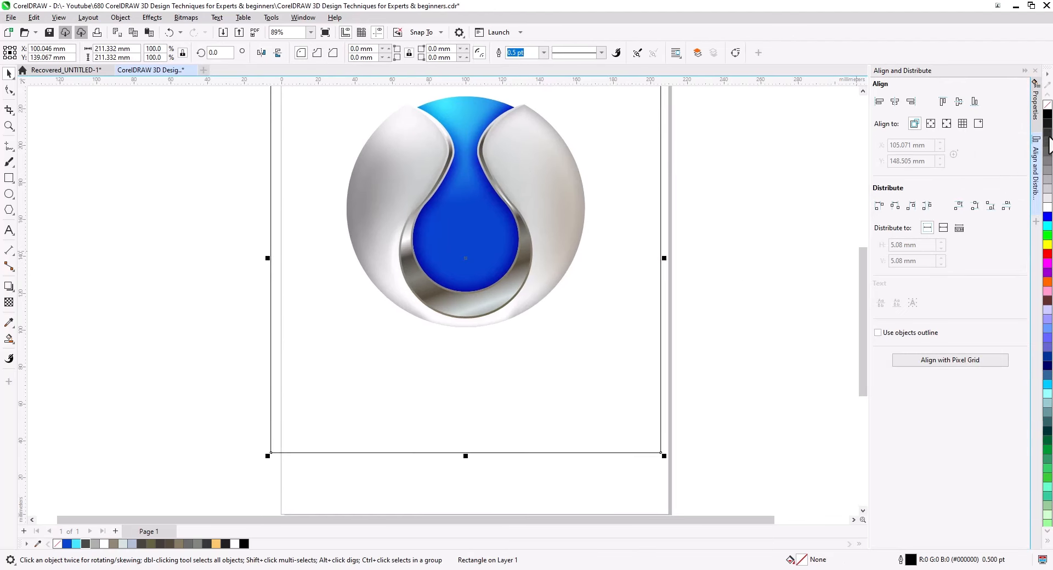
{"action": "left_click", "coordinate": [1047, 139]}
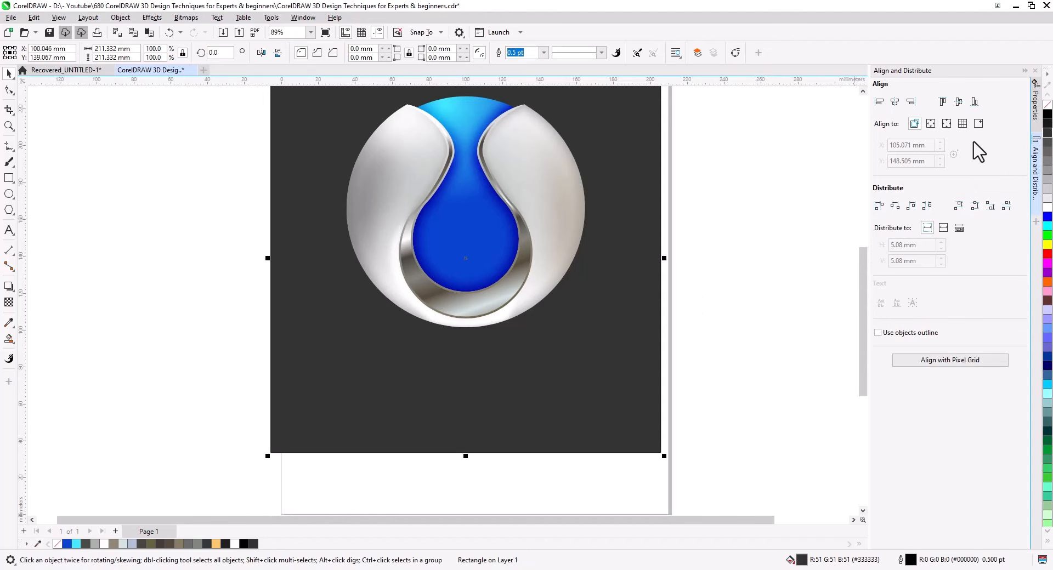
{"action": "left_click", "coordinate": [1046, 129]}
{"action": "left_click", "coordinate": [756, 262]}
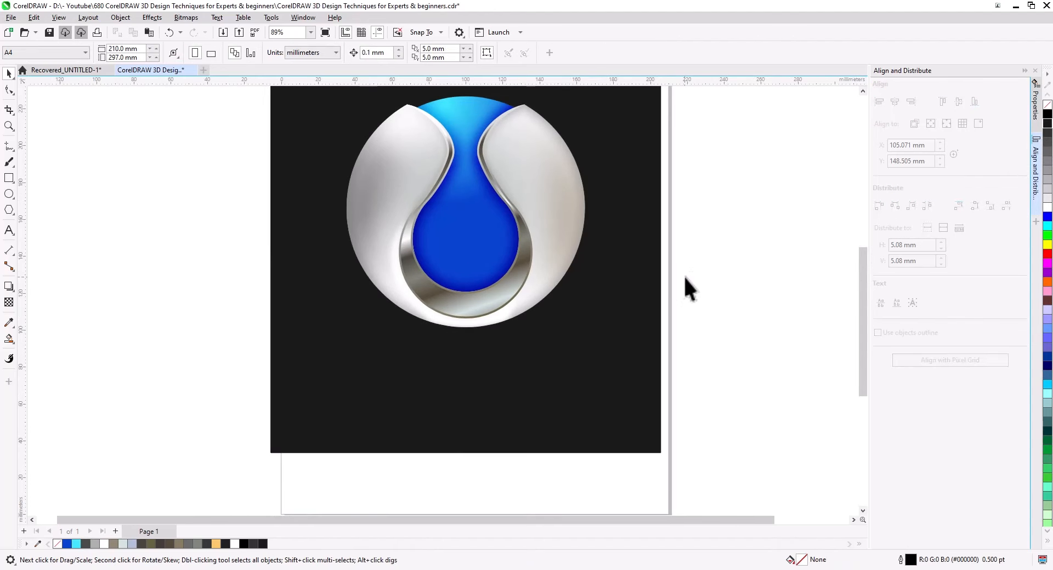
{"action": "left_click_drag", "start_coordinate": [683, 276], "coordinate": [673, 309]}
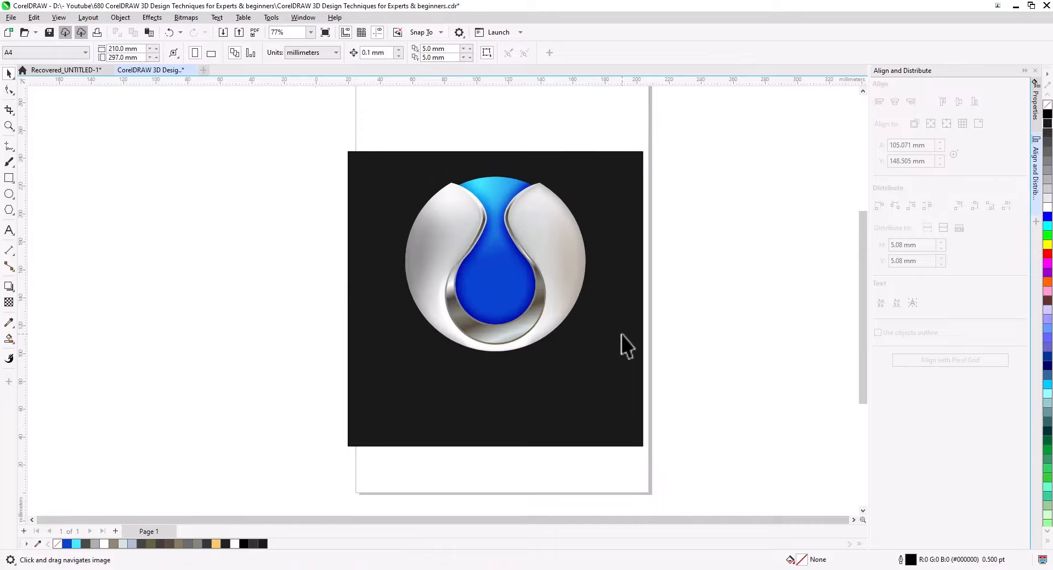